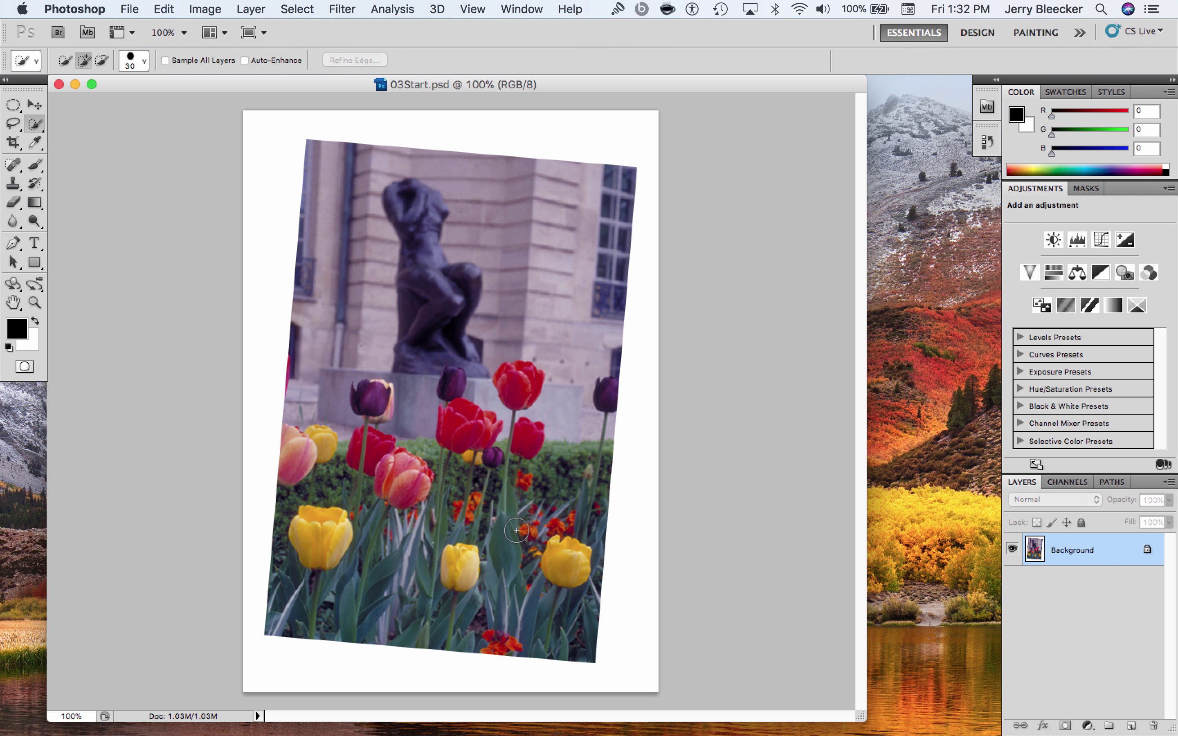
# - Try a Crop fixed at 4 cm wide by 3 cm high over the statue and upper tulips, and cancel it
pyautogui.click(13, 142)
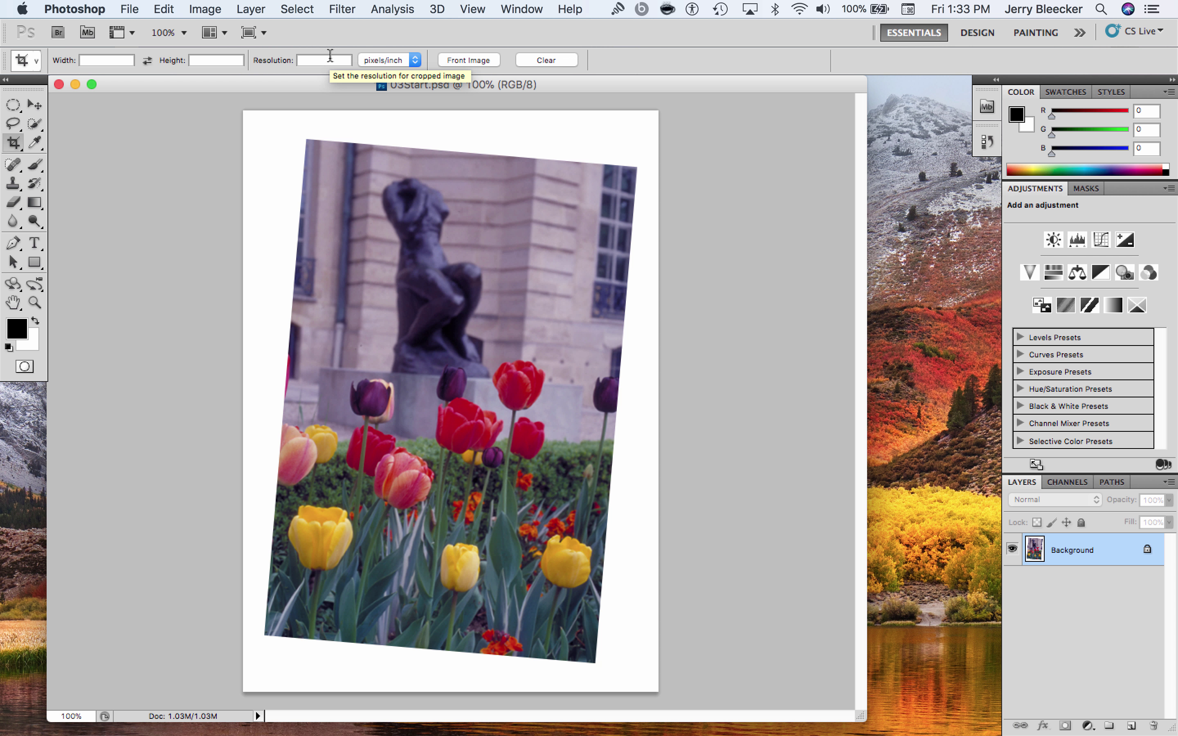
pyautogui.click(121, 58)
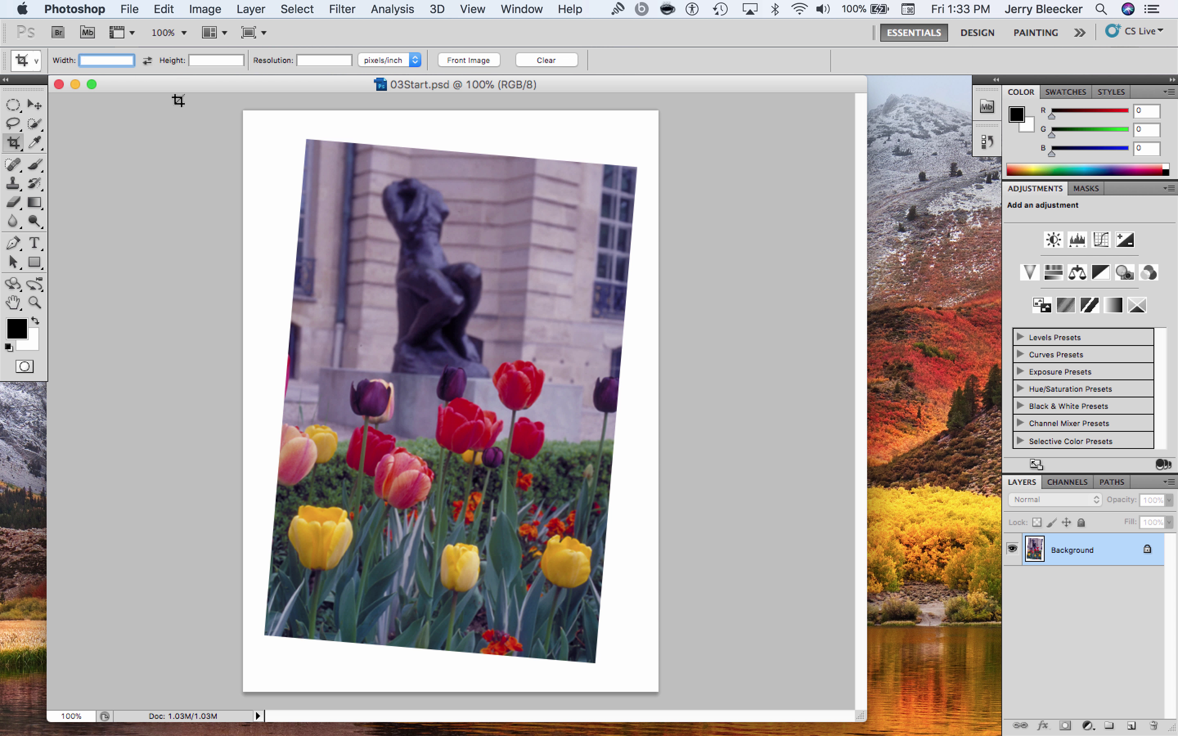
pyautogui.write('4')
pyautogui.click(203, 60)
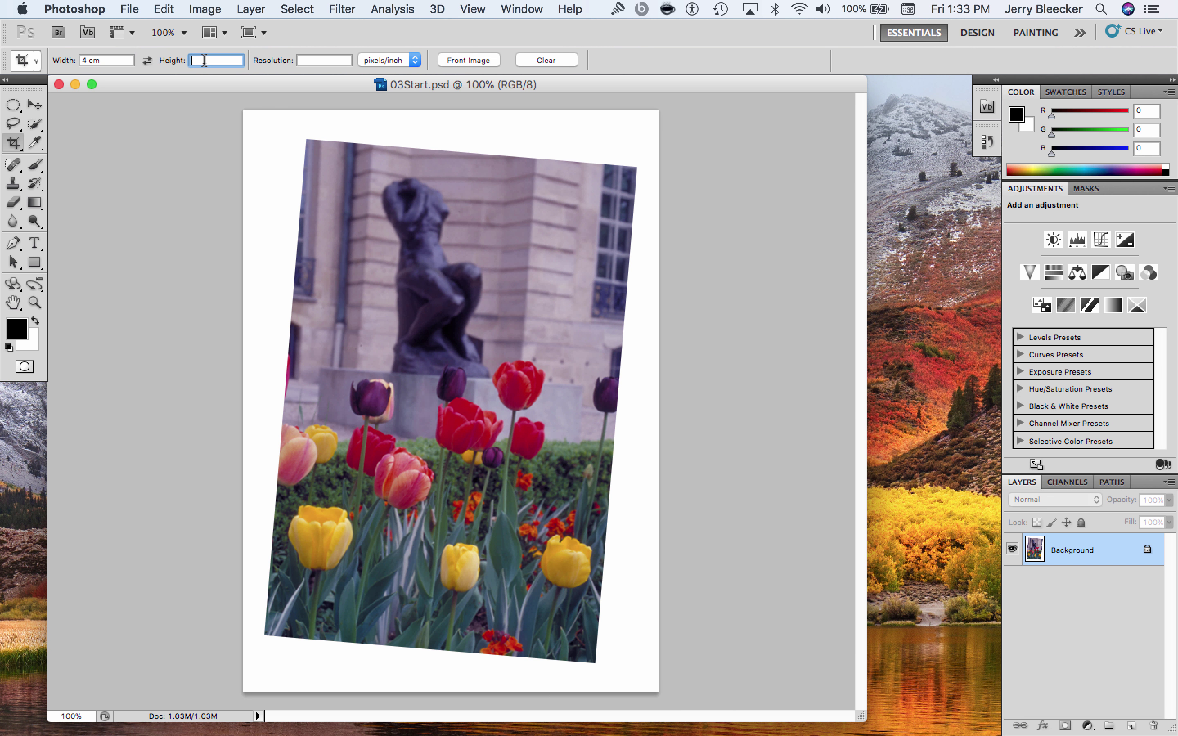
pyautogui.write('3')
pyautogui.moveTo(337, 208); pyautogui.dragTo(644, 448)
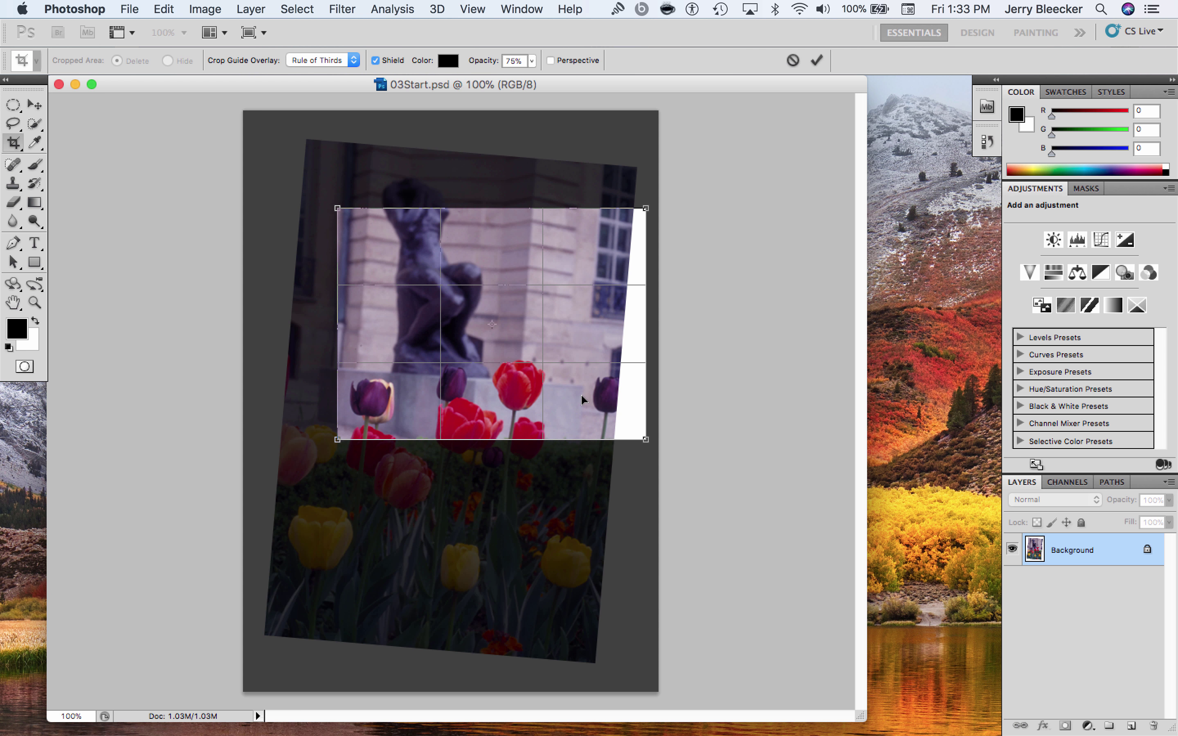
pyautogui.press('Escape')
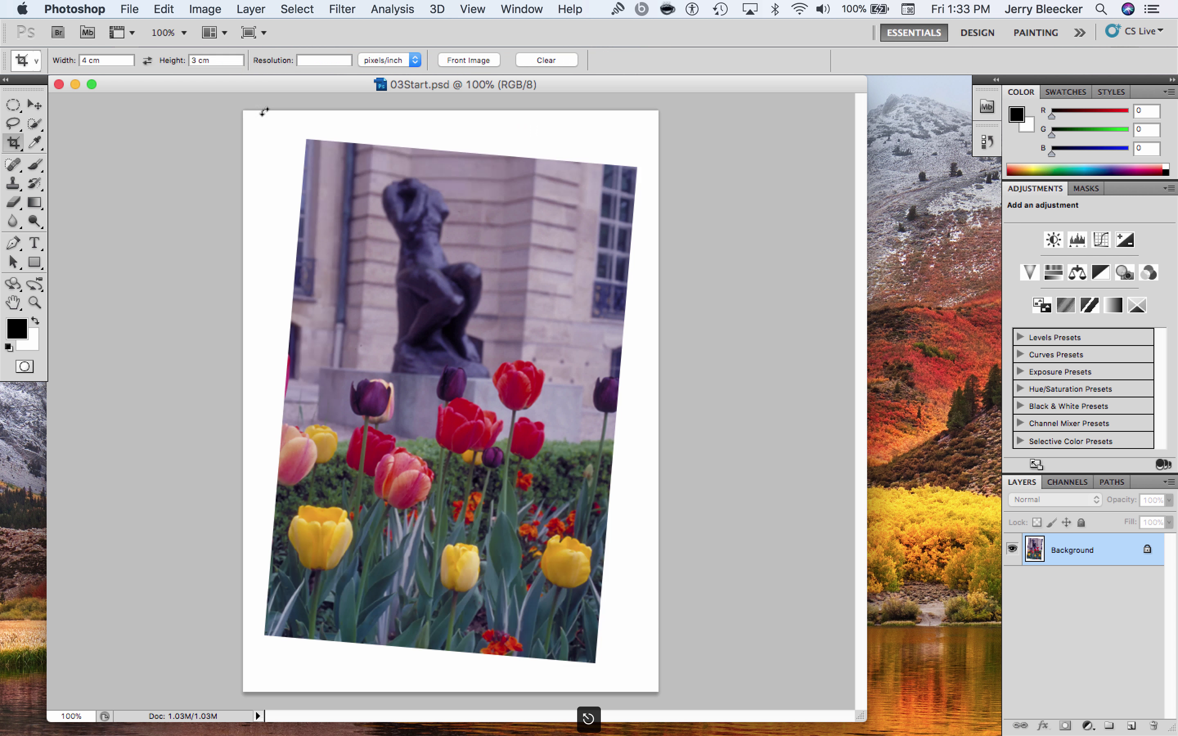
# - Clear the fixed crop width and height, try an unconstrained crop frame over the photo's middle, and cancel it
pyautogui.click(115, 60)
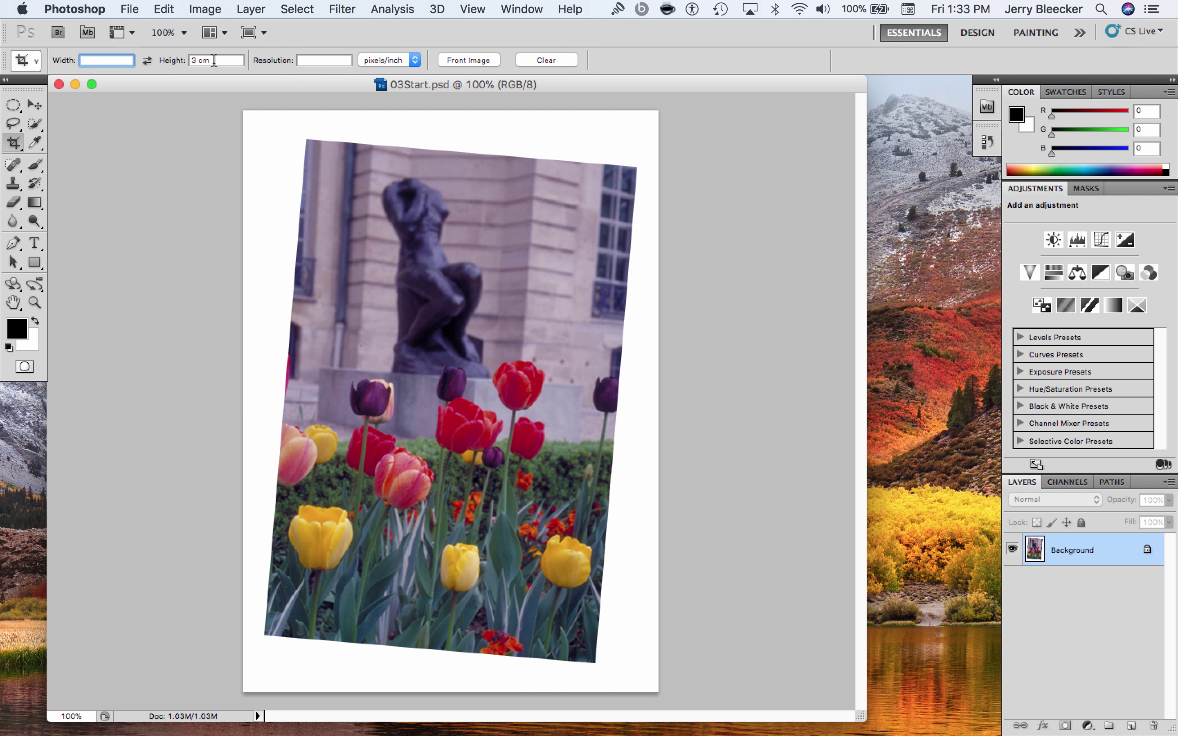
pyautogui.press('BackSpace')
pyautogui.press('Tab')
pyautogui.press('BackSpace')
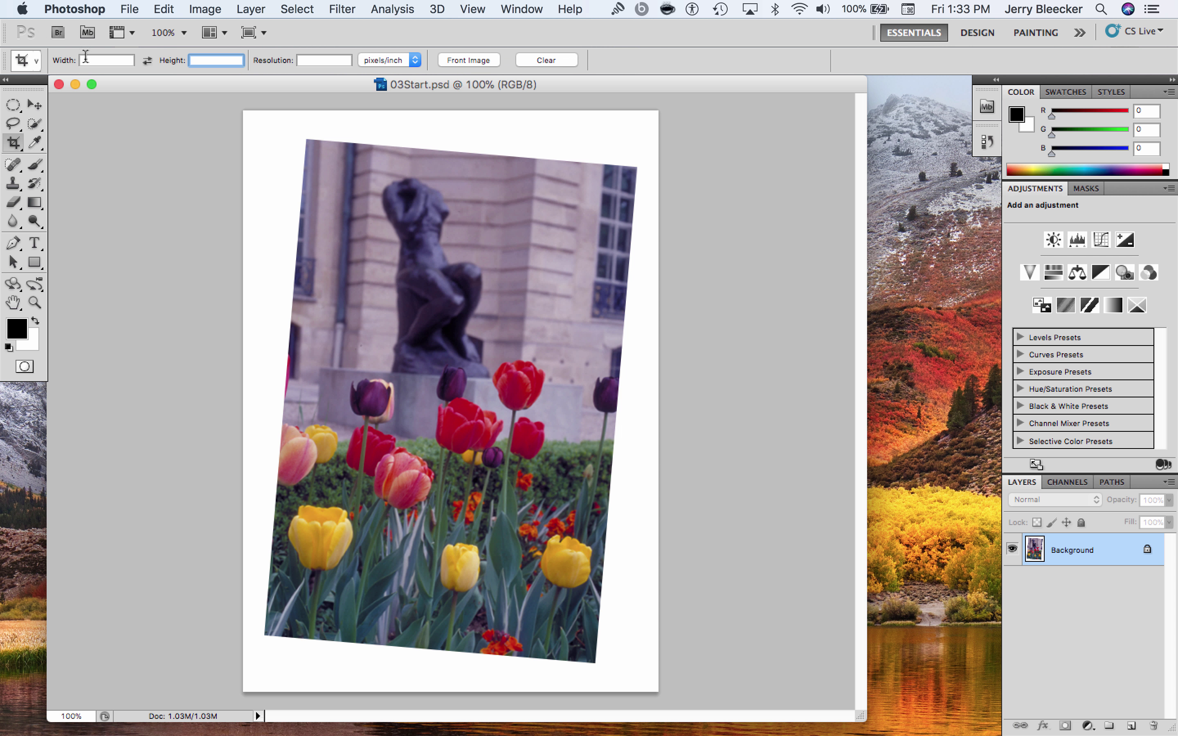
pyautogui.moveTo(365, 200); pyautogui.dragTo(594, 427)
pyautogui.press('Escape')
# - Draw a crop frame around the tilted photo and rotate it clockwise to match the photo's tilt
pyautogui.moveTo(270, 133); pyautogui.dragTo(635, 676)
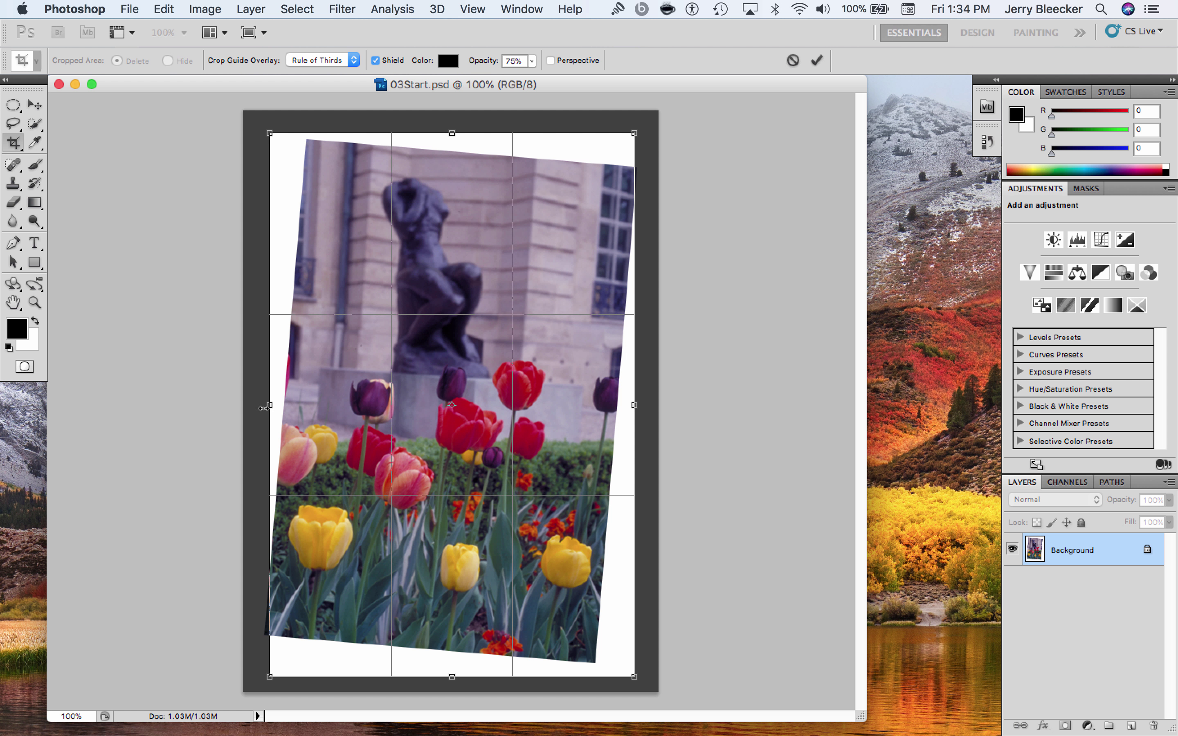
pyautogui.moveTo(271, 404)
pyautogui.mouseDown()
pyautogui.moveTo(294, 404)
pyautogui.moveTo(264, 404)
pyautogui.mouseUp()
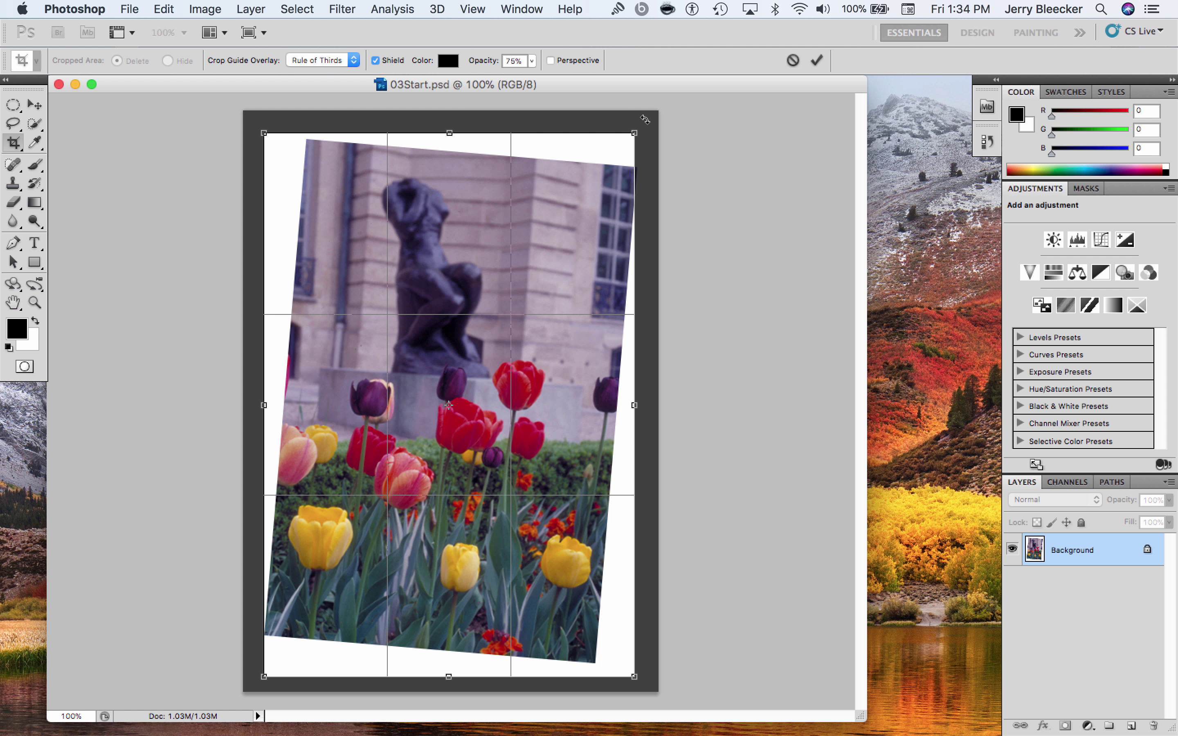
pyautogui.moveTo(645, 118); pyautogui.dragTo(668, 136)
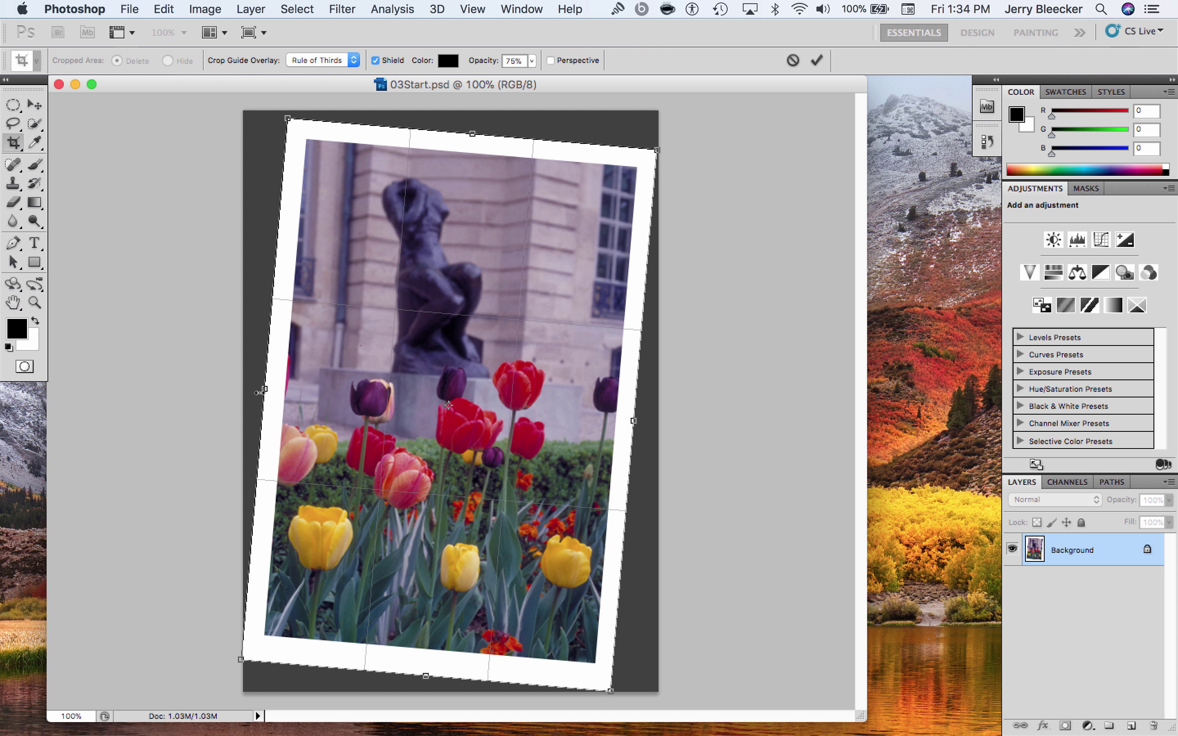
# - Tighten all four crop edges to the photo's borders to exclude the white margin, and apply the crop
pyautogui.moveTo(266, 390); pyautogui.dragTo(284, 391)
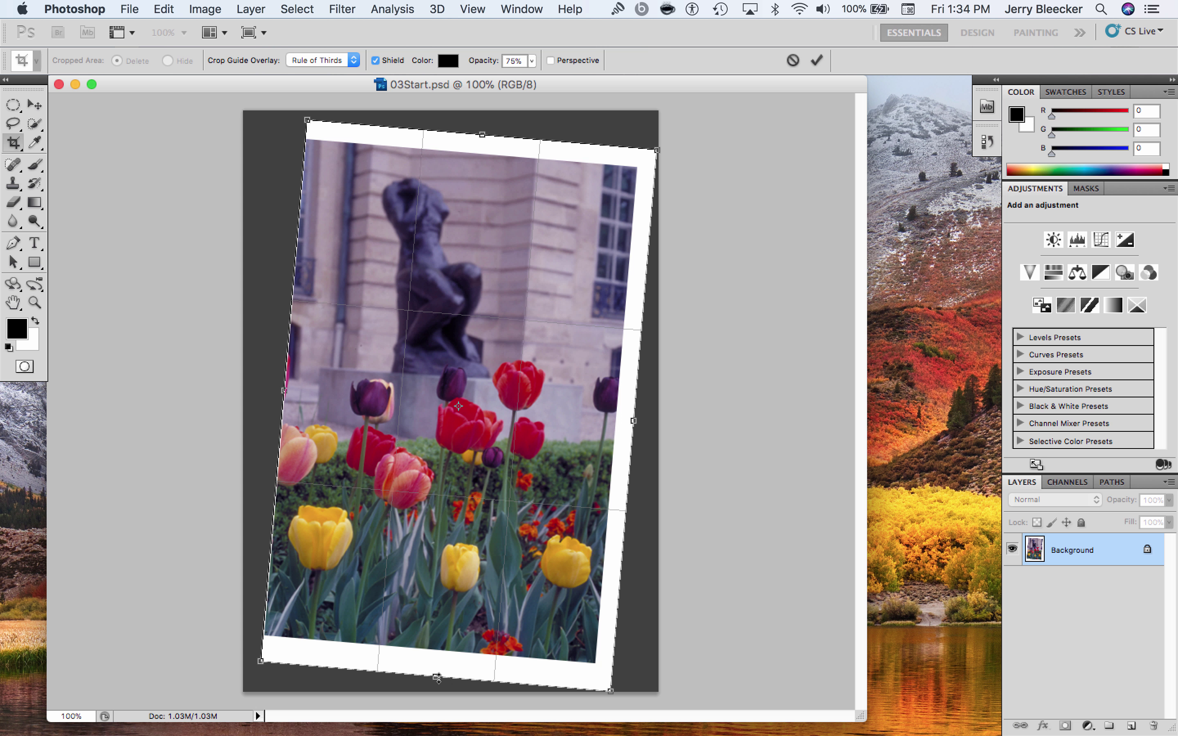
pyautogui.moveTo(436, 677); pyautogui.dragTo(440, 650)
pyautogui.moveTo(635, 408); pyautogui.dragTo(616, 411)
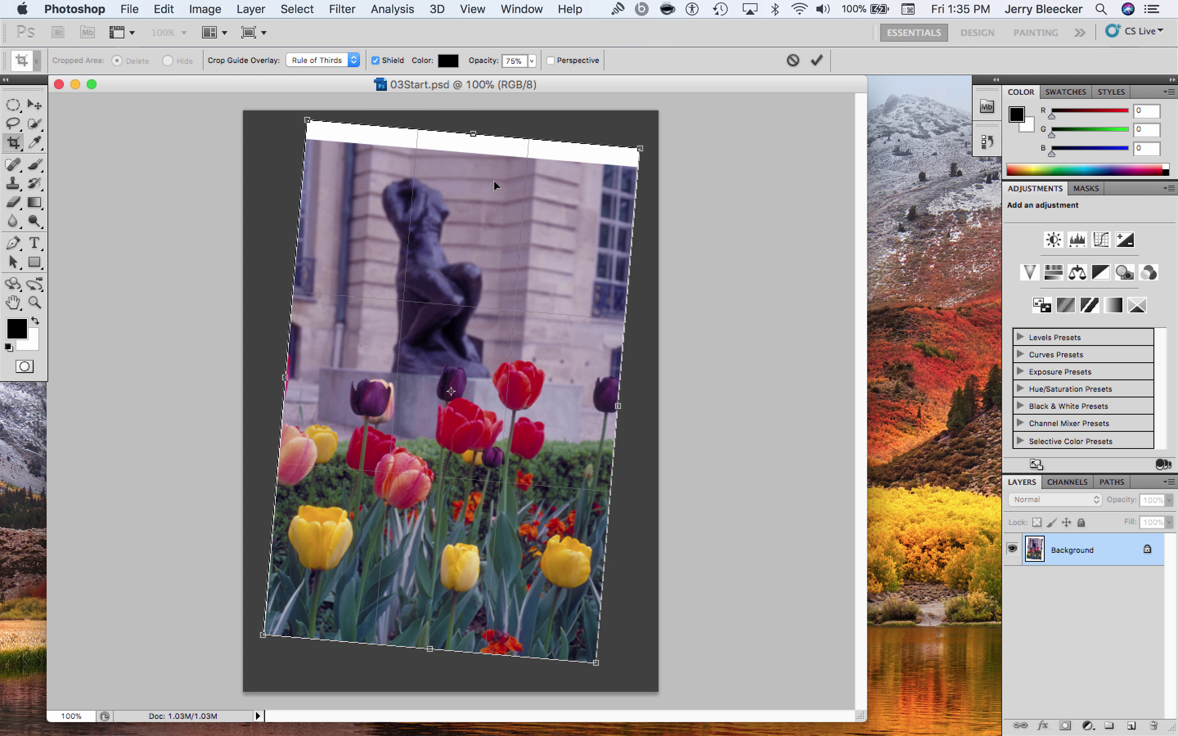
pyautogui.moveTo(473, 133); pyautogui.dragTo(472, 153)
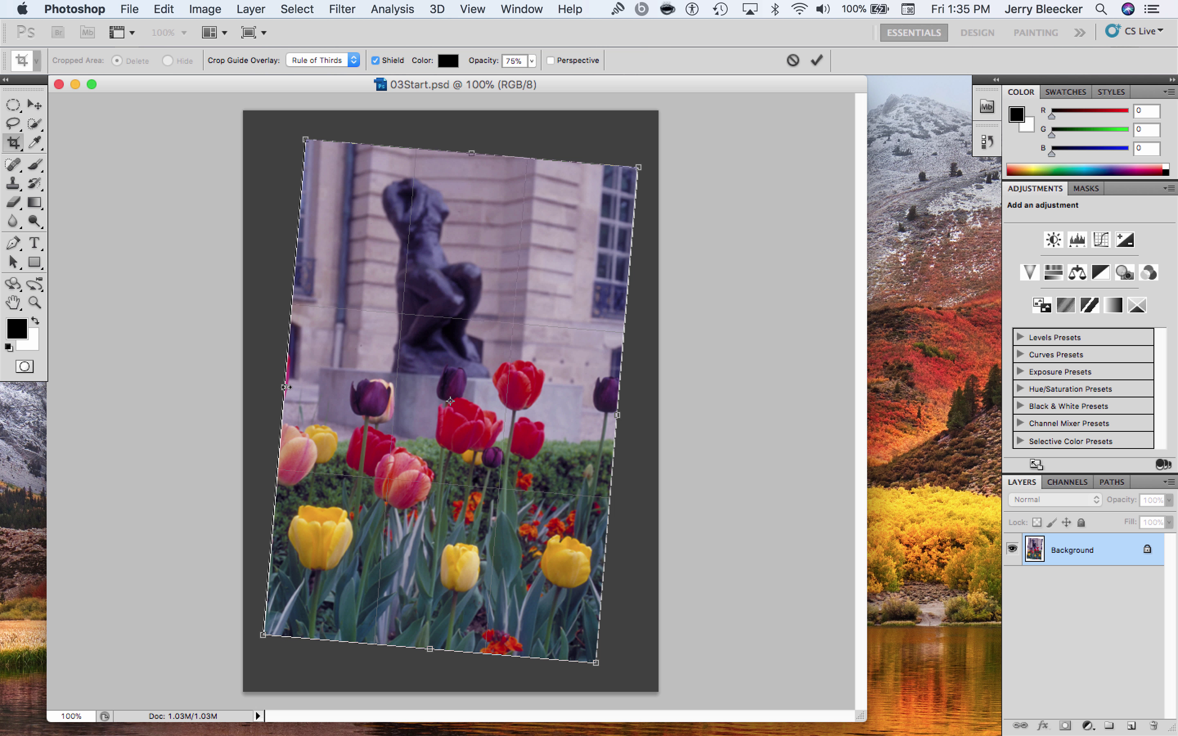
pyautogui.moveTo(288, 386); pyautogui.dragTo(289, 386)
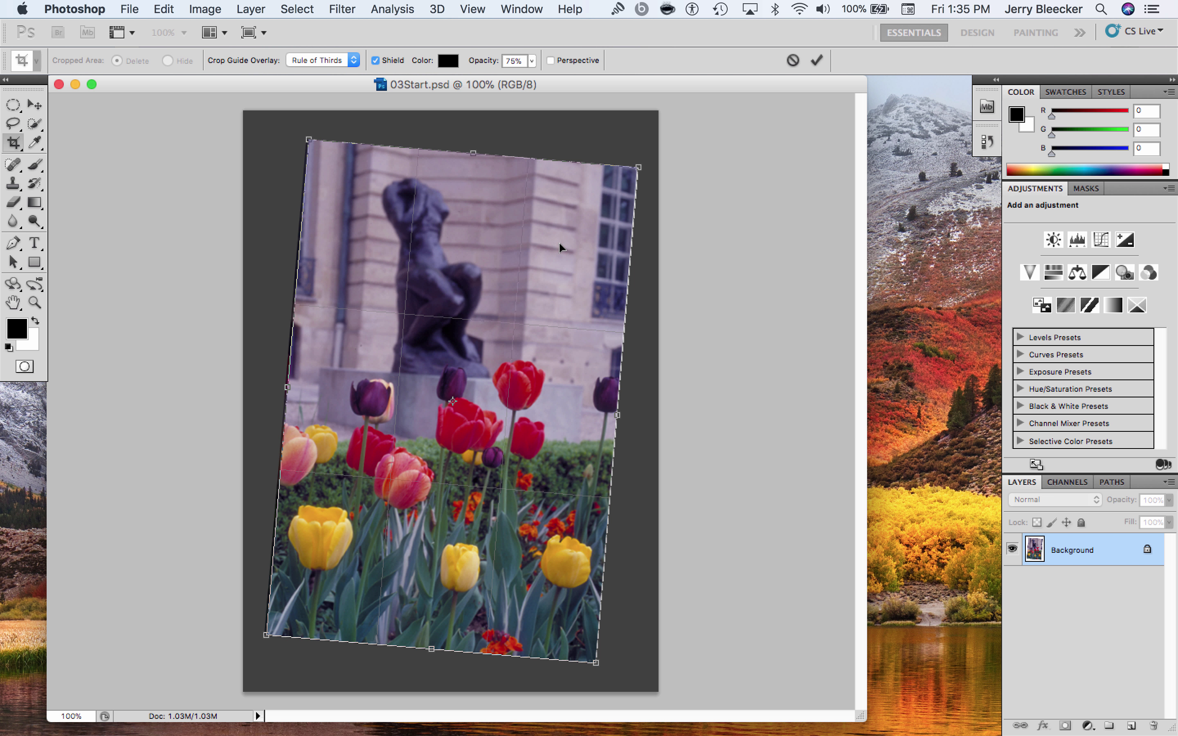
pyautogui.press('Return')
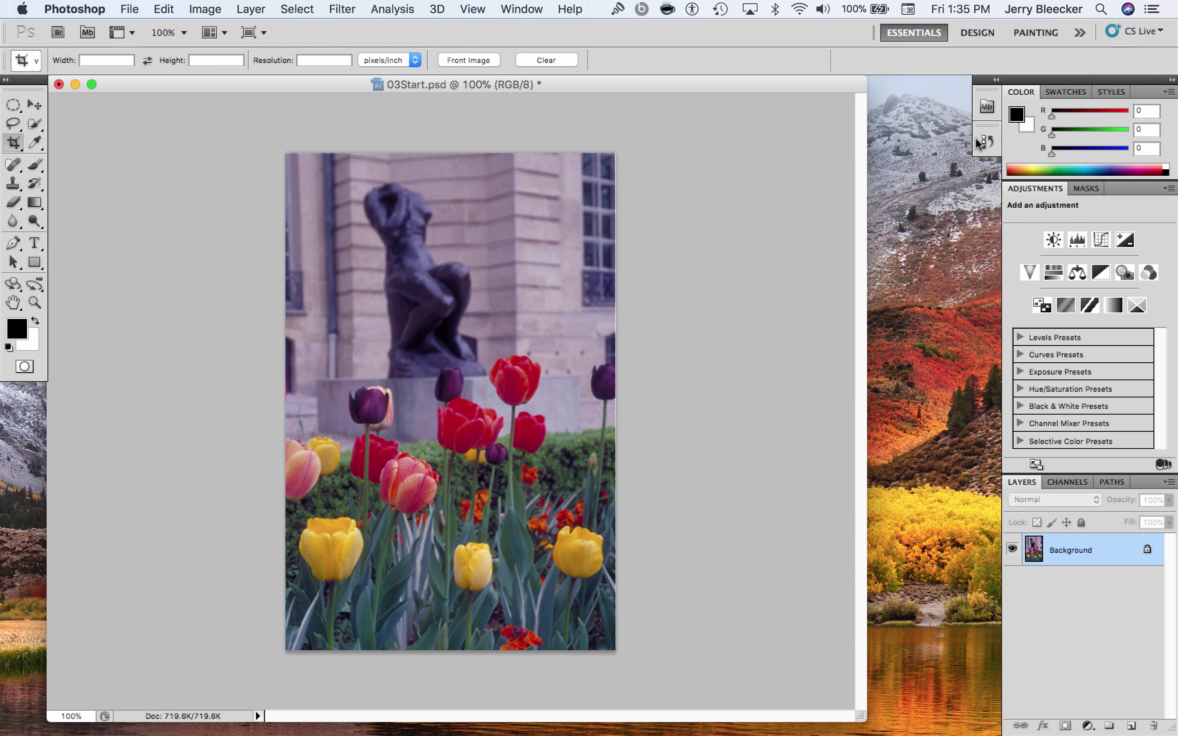
# - Show the document history and apply Auto Color to the cropped photo
pyautogui.click(989, 141)
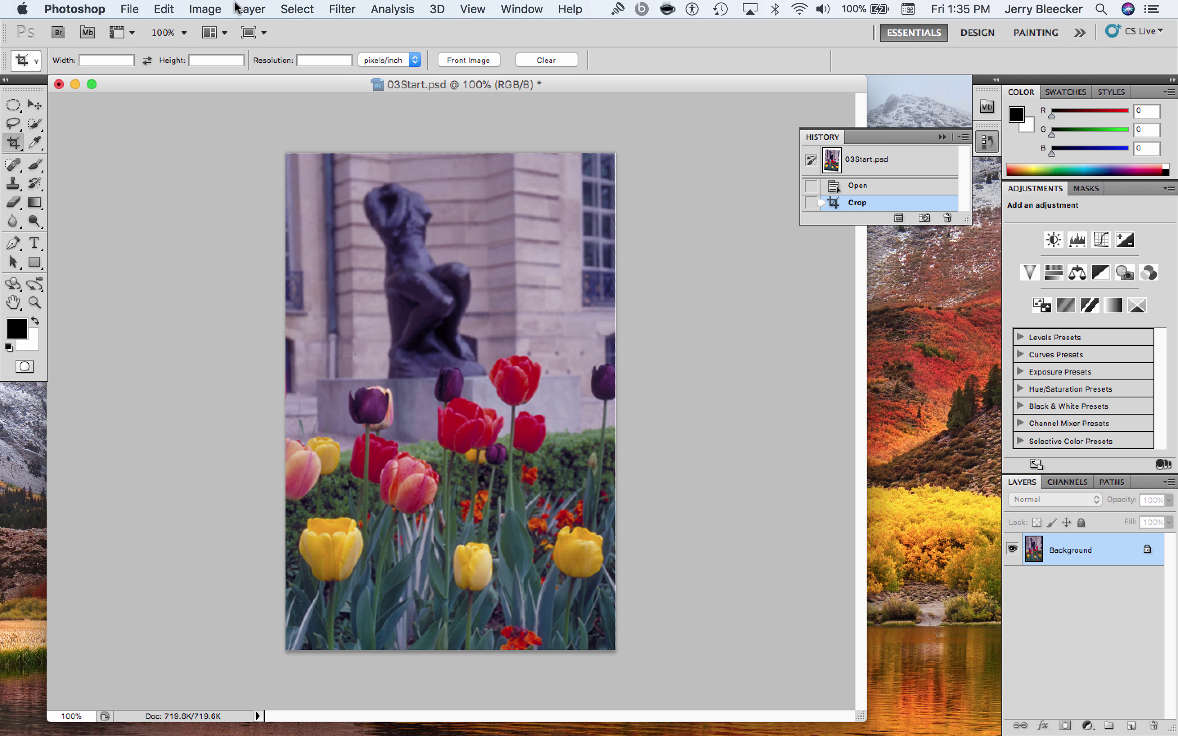
pyautogui.click(210, 7)
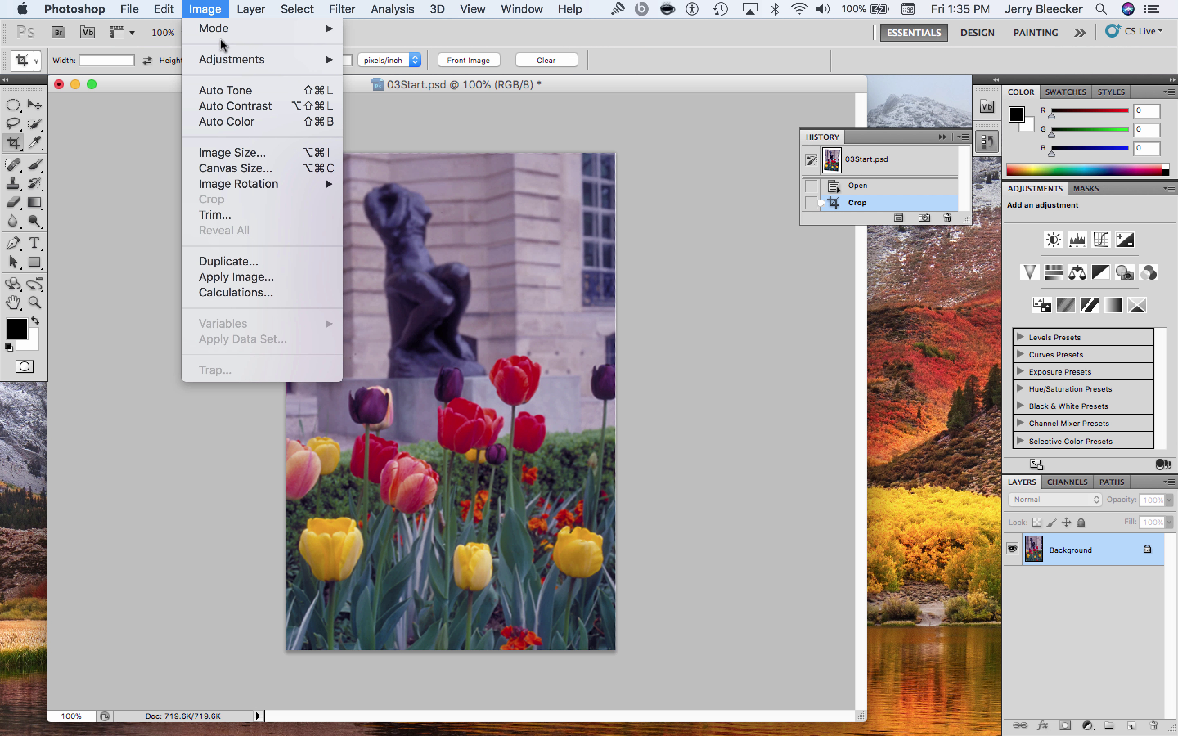
pyautogui.click(223, 122)
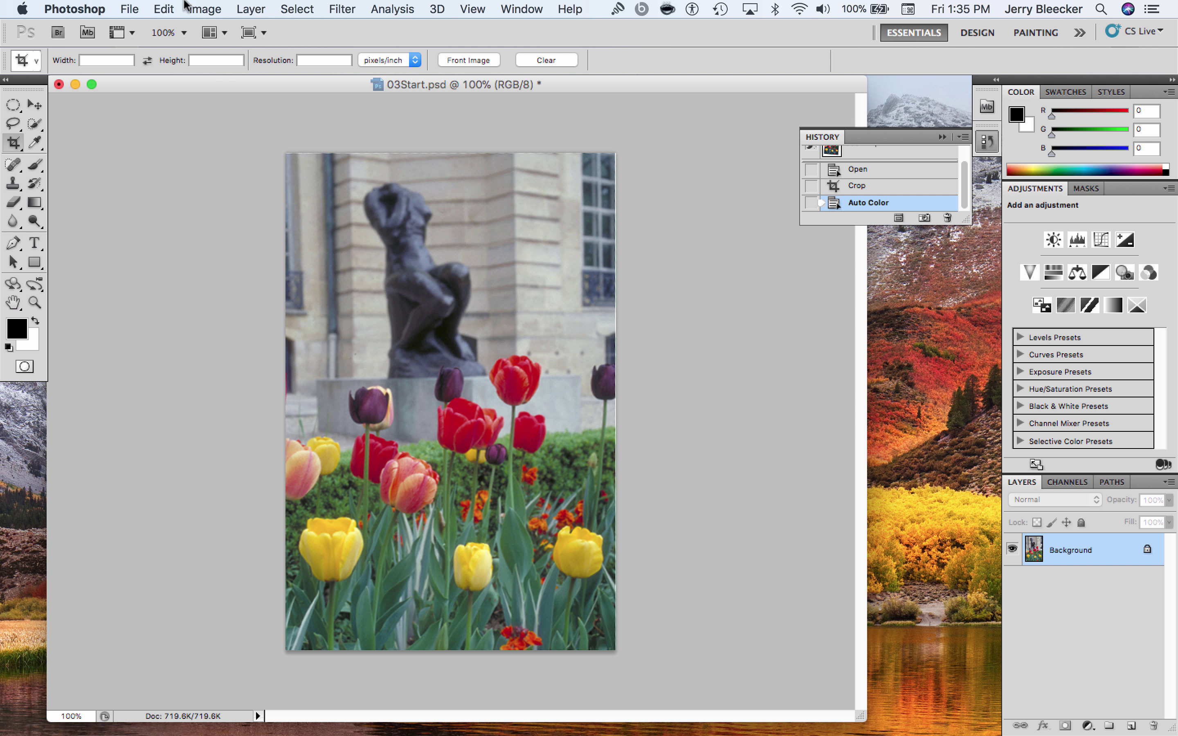
# - Check the color histogram and revert the photo to its Crop history state
pyautogui.click(522, 9)
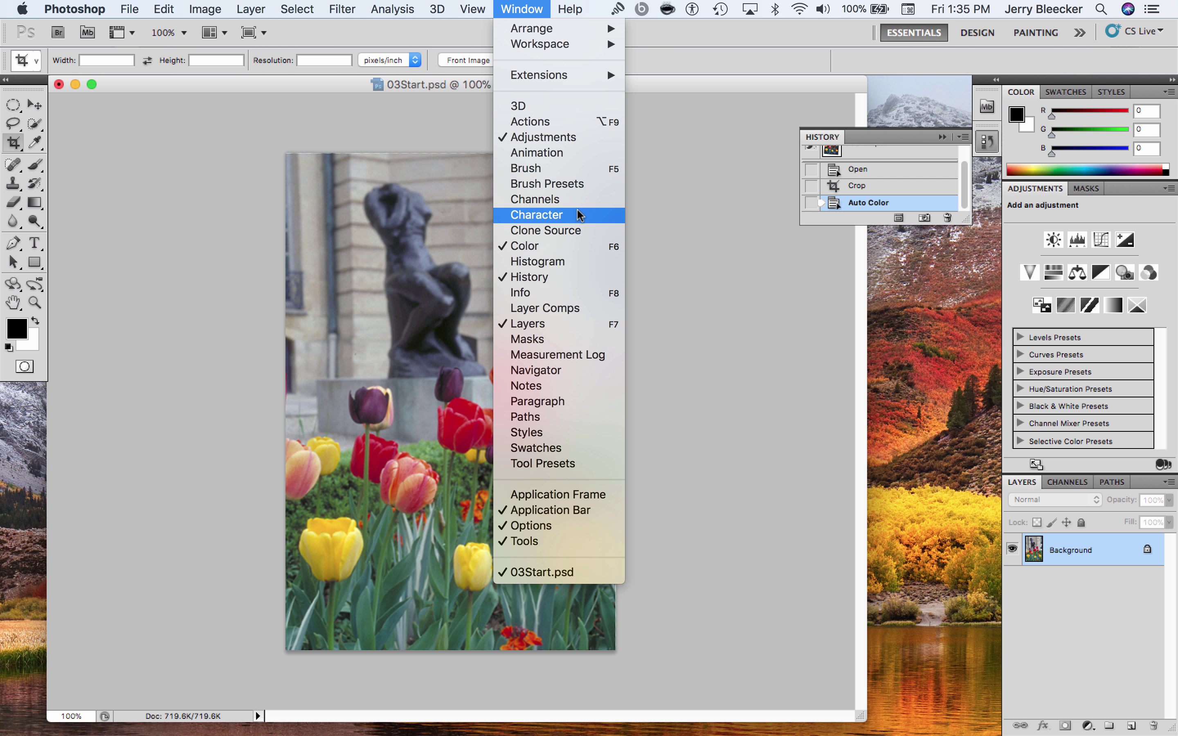
pyautogui.click(560, 262)
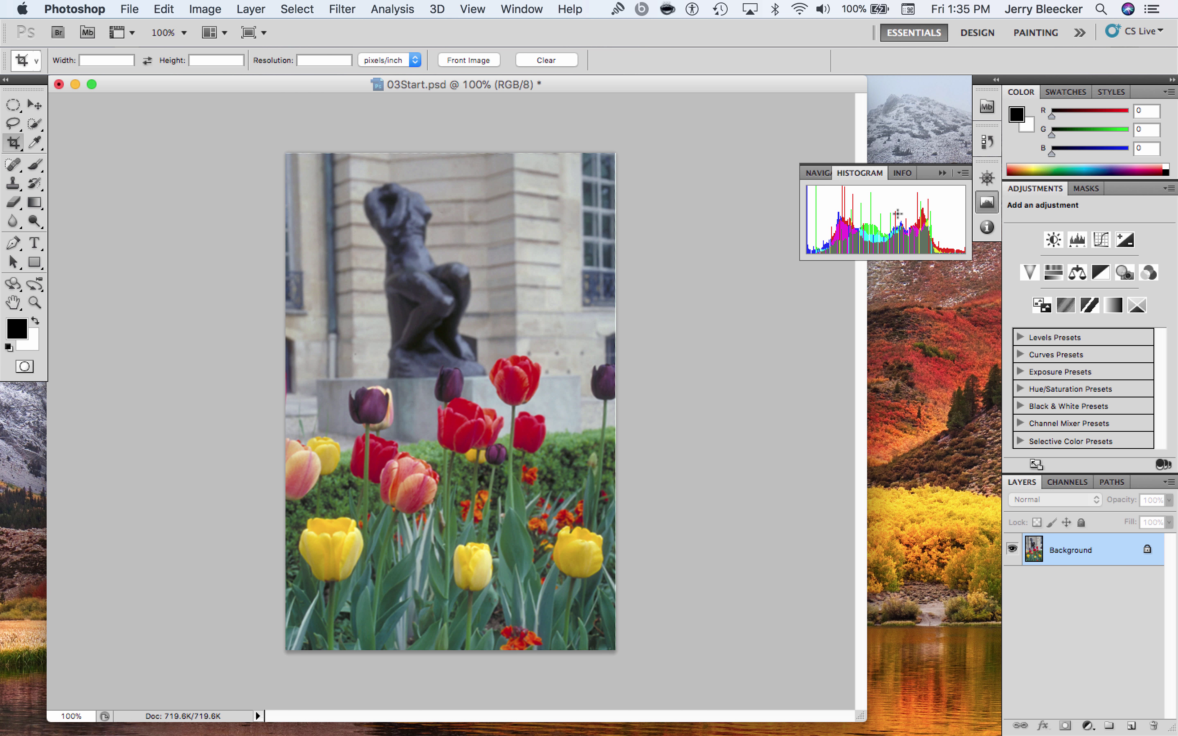
pyautogui.press('super+z')
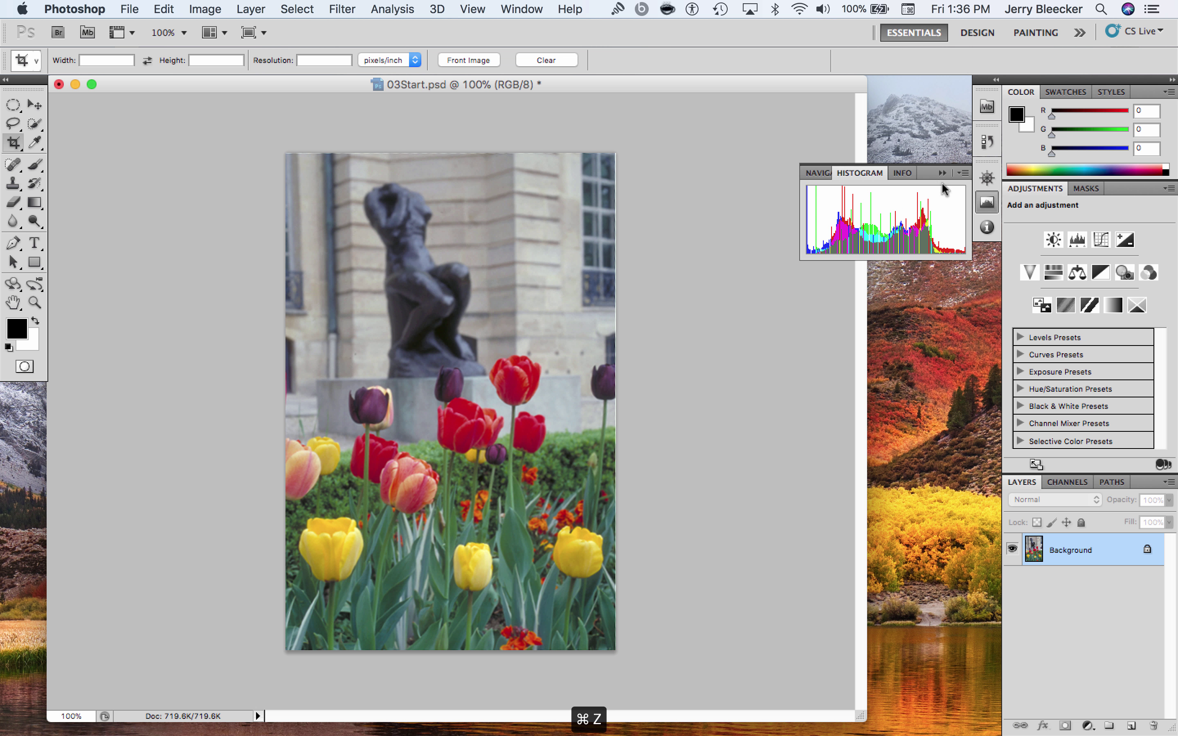
pyautogui.click(987, 142)
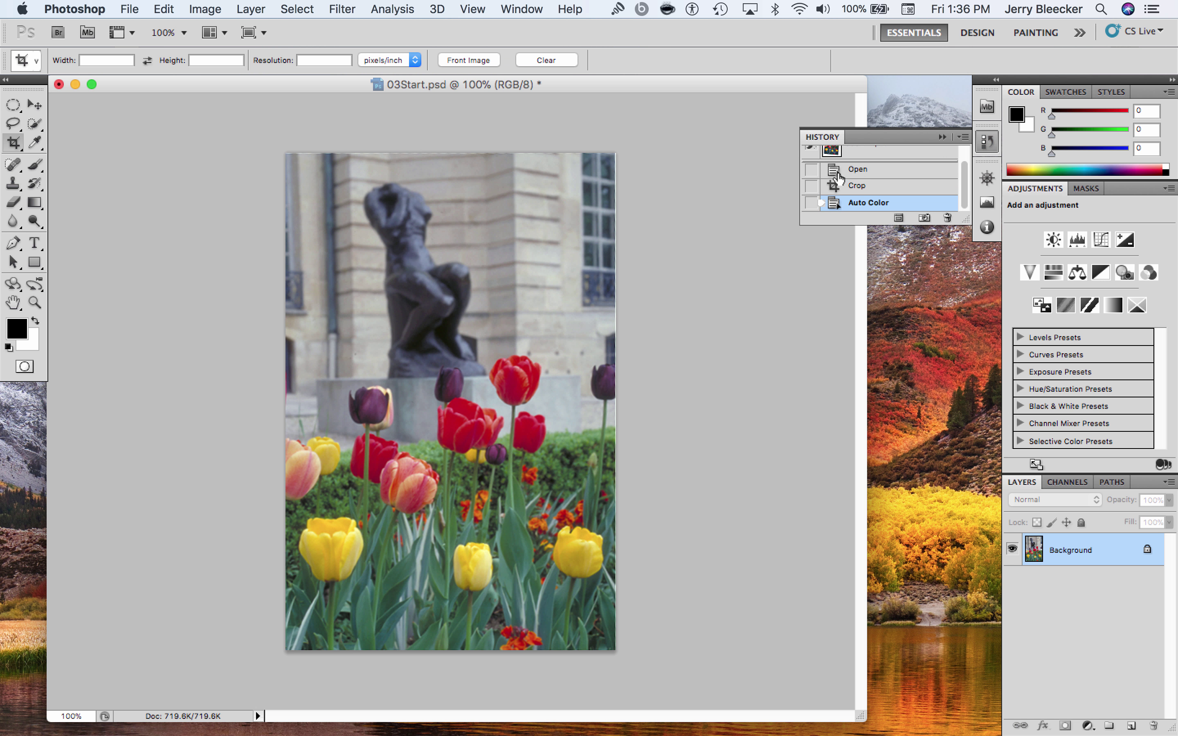
pyautogui.click(861, 189)
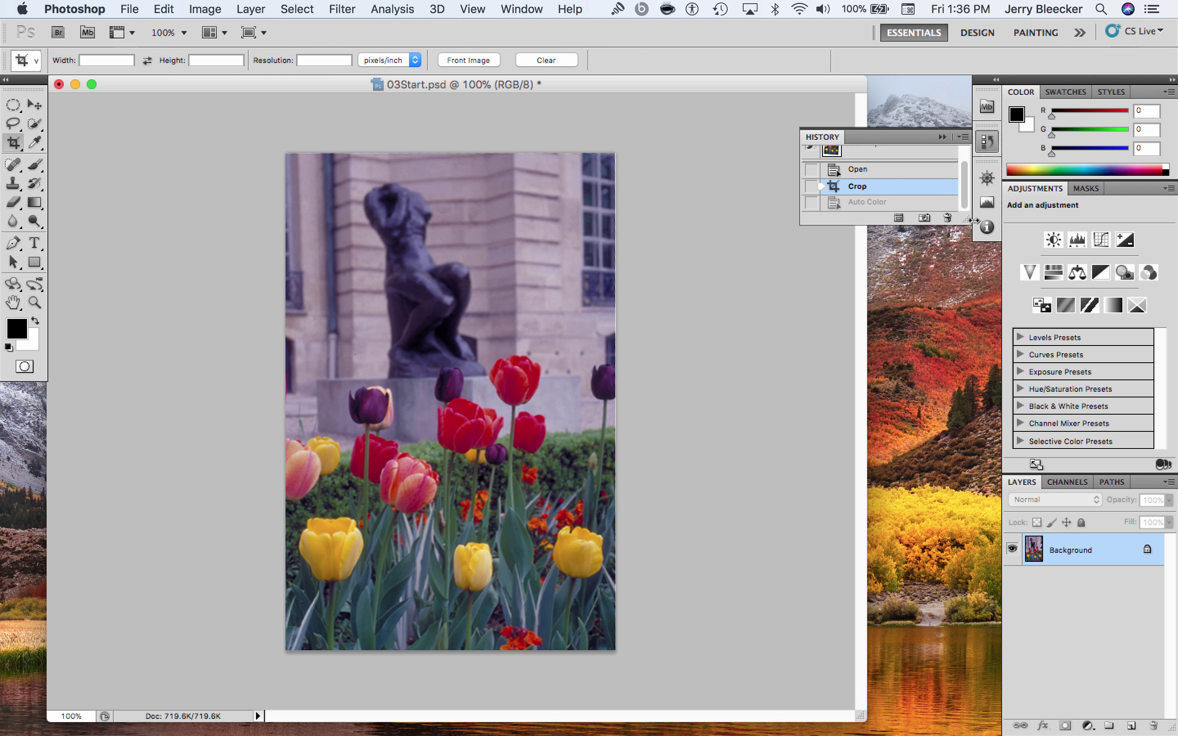
# - Show the histogram of the cropped photo and apply Auto Color again
pyautogui.click(988, 202)
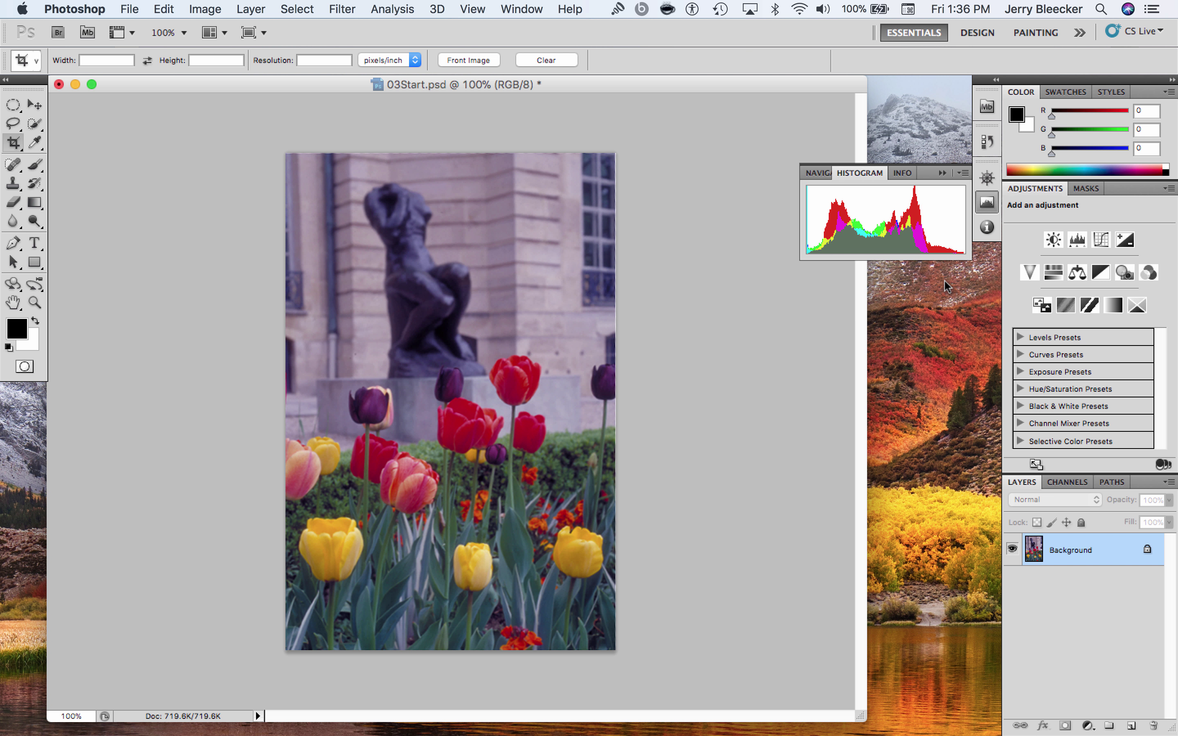
pyautogui.click(218, 6)
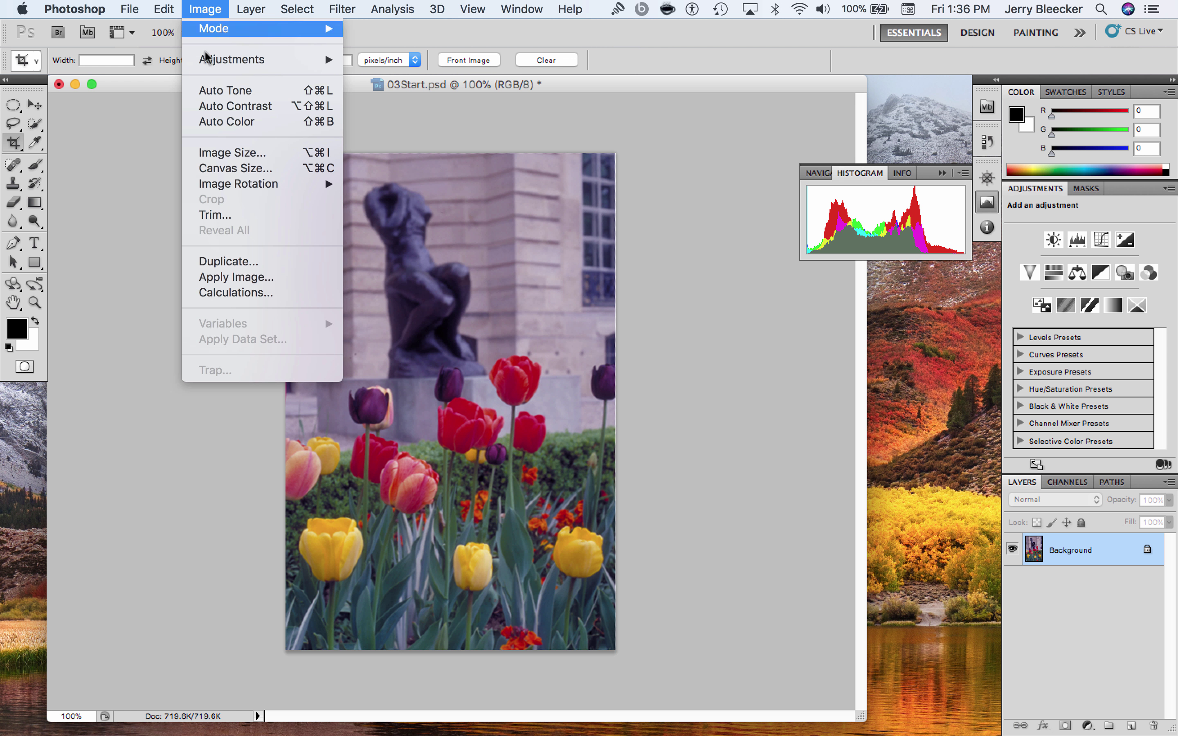
pyautogui.click(259, 123)
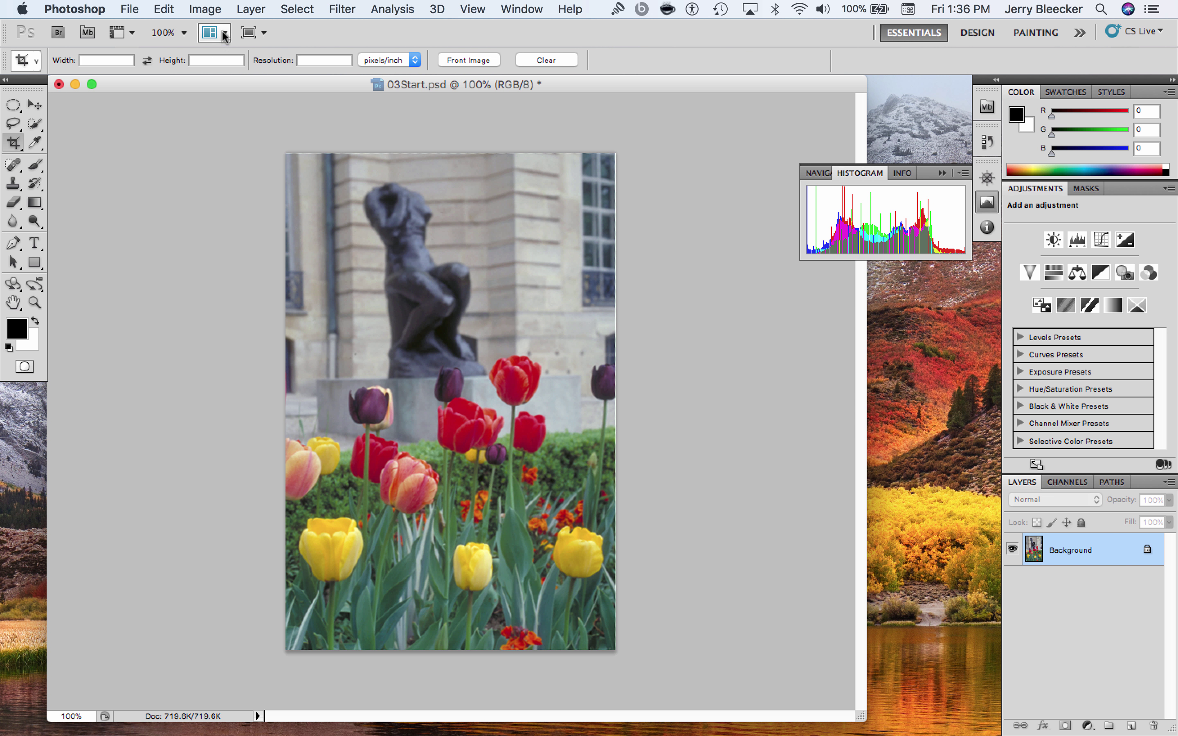
# - Try Auto Tone on the color-corrected photo
pyautogui.click(166, 7)
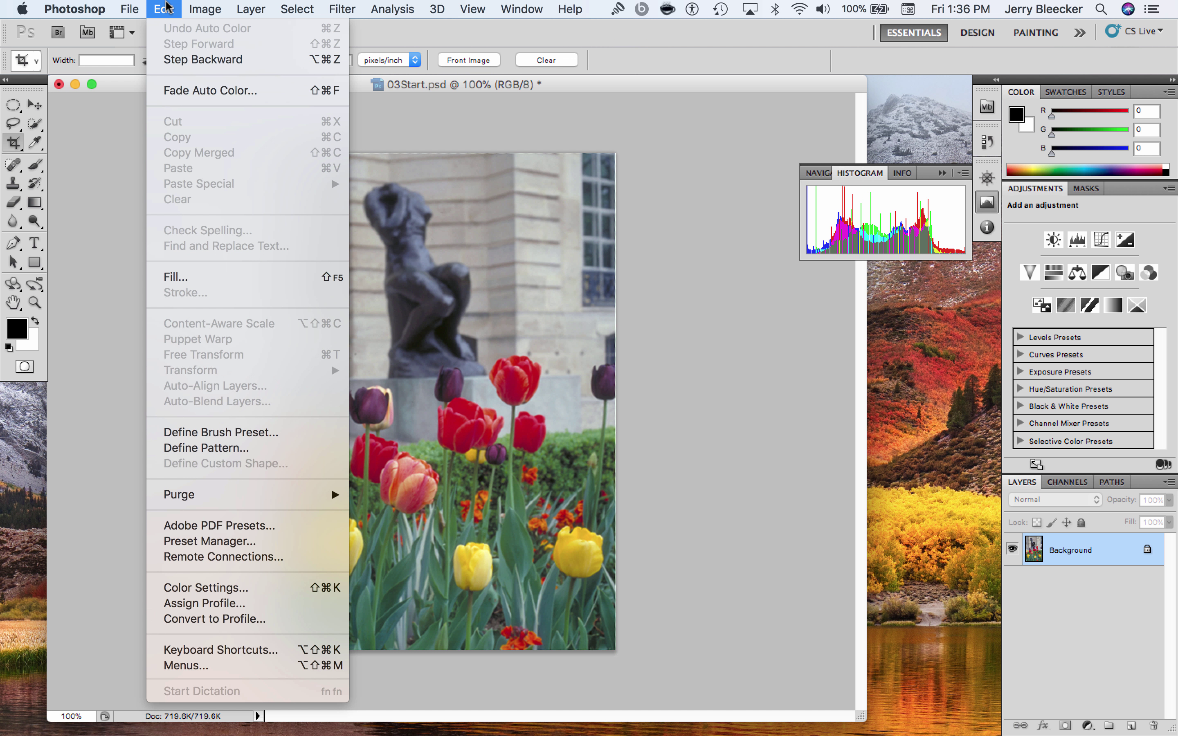
pyautogui.moveTo(205, 8)
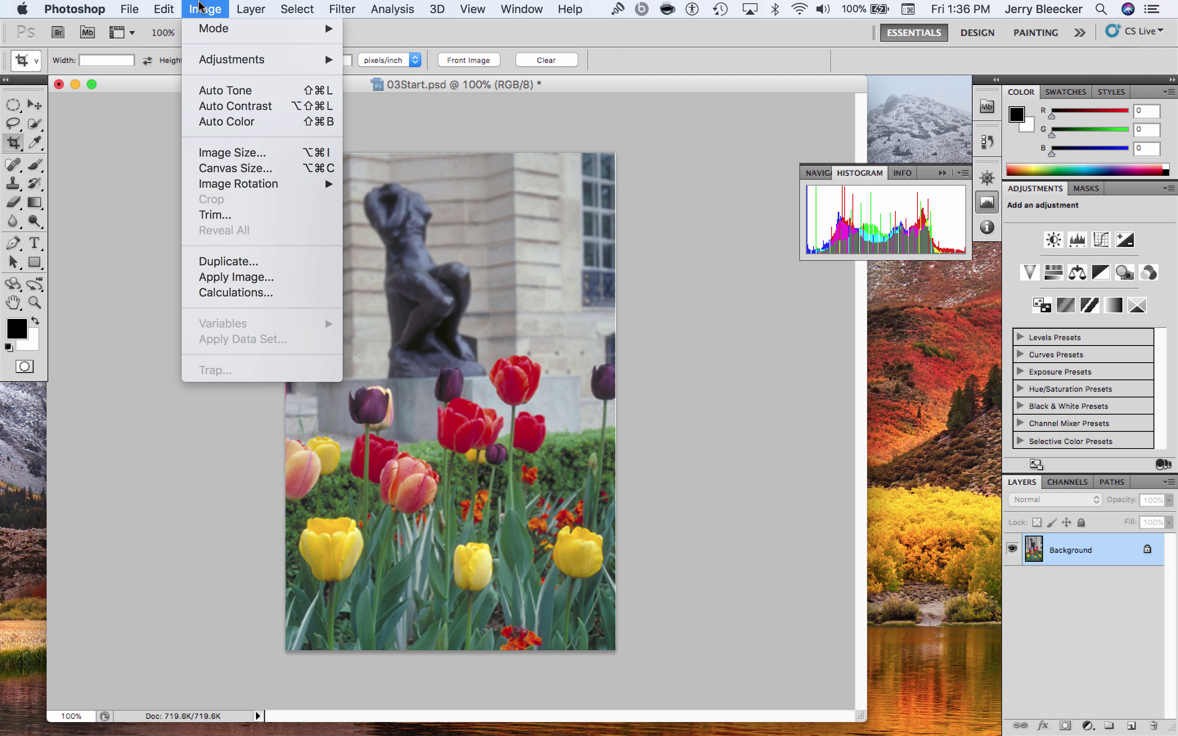
pyautogui.click(228, 91)
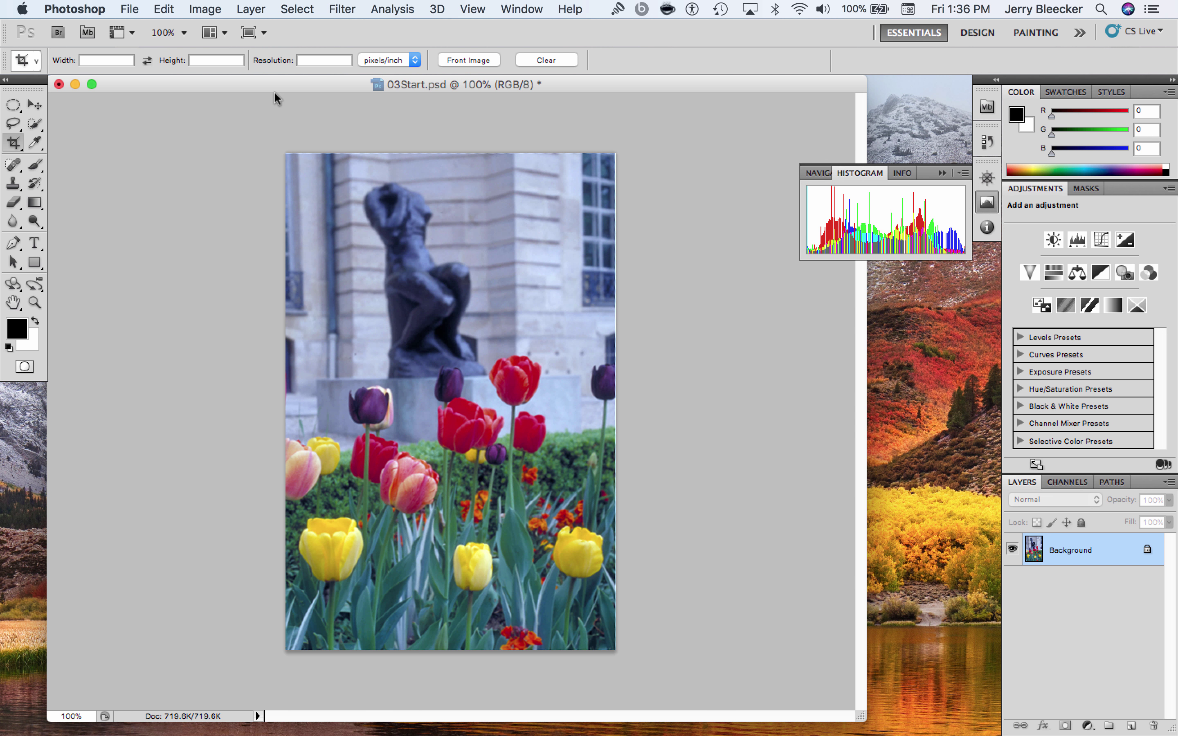
# - Compare the Auto Tone and Auto Color states in the history, and return the photo to Auto Color
pyautogui.press('super+z')
pyautogui.click(988, 142)
pyautogui.click(867, 187)
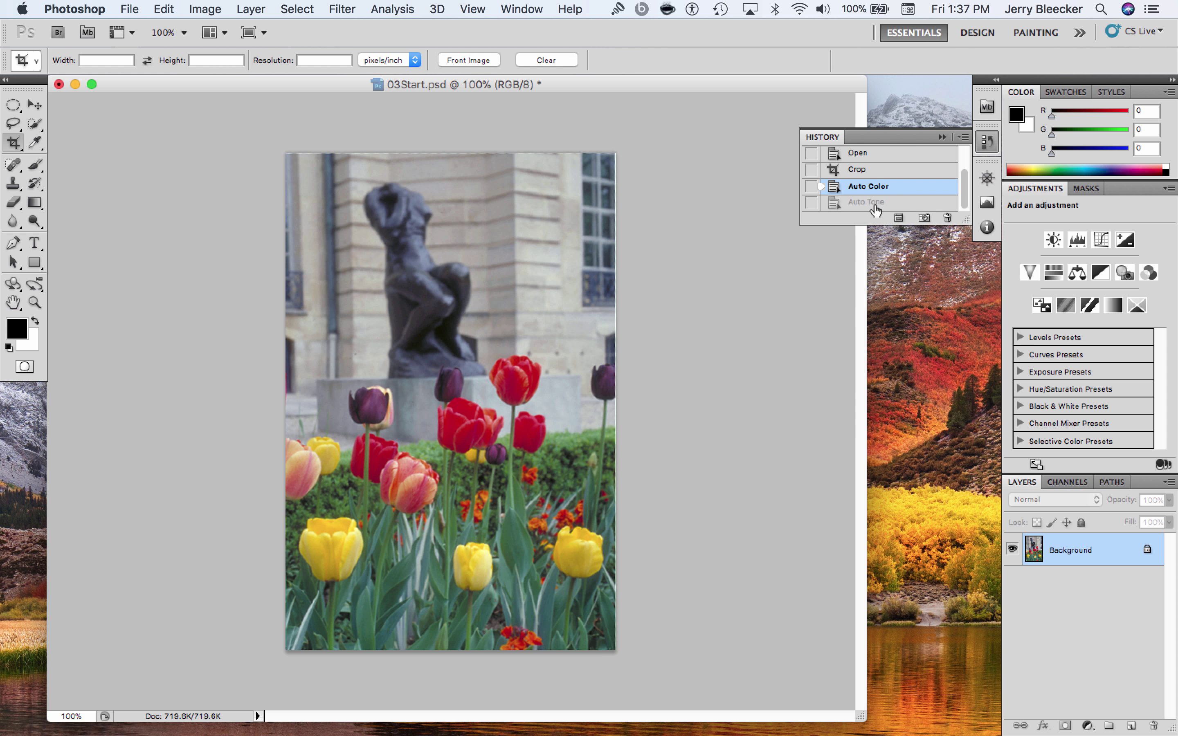
pyautogui.click(869, 202)
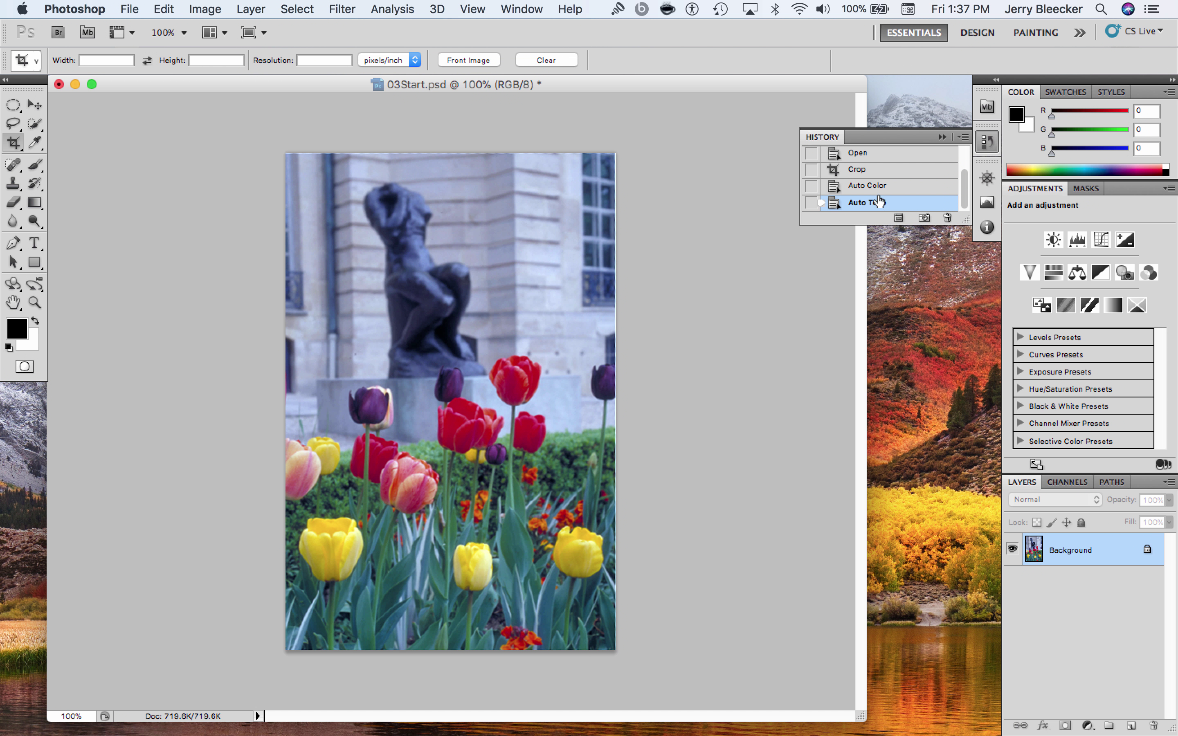
pyautogui.click(880, 189)
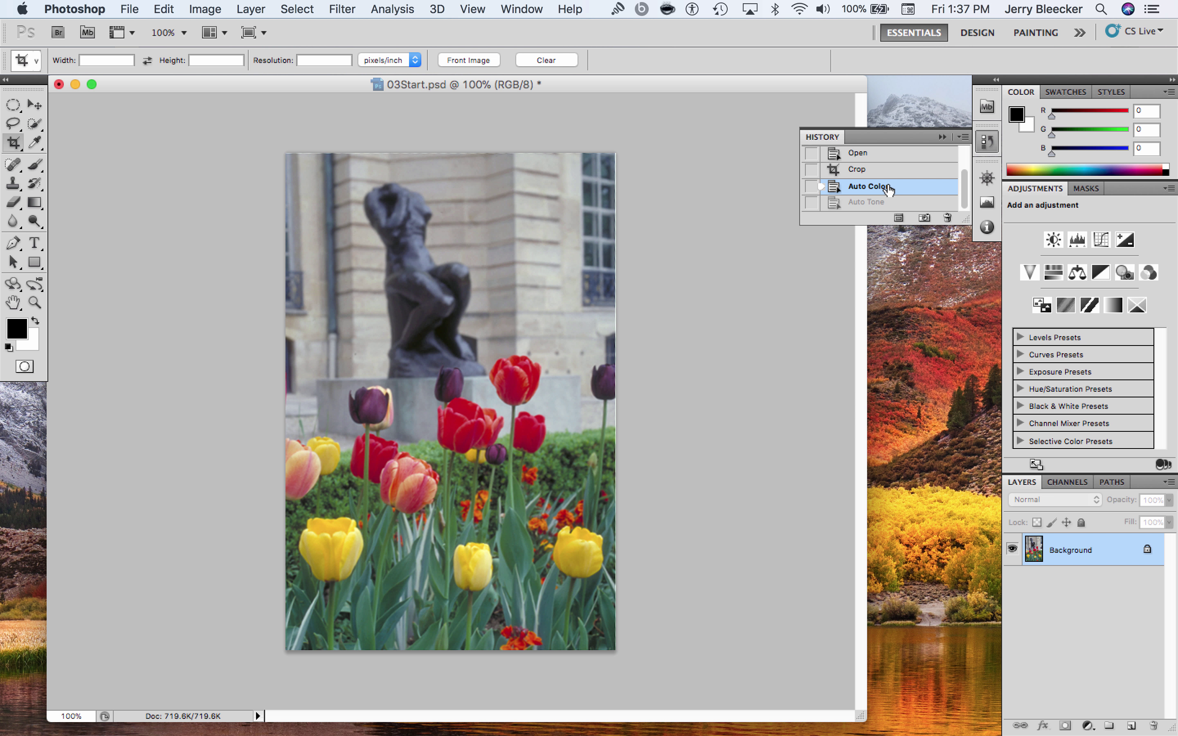
pyautogui.click(879, 204)
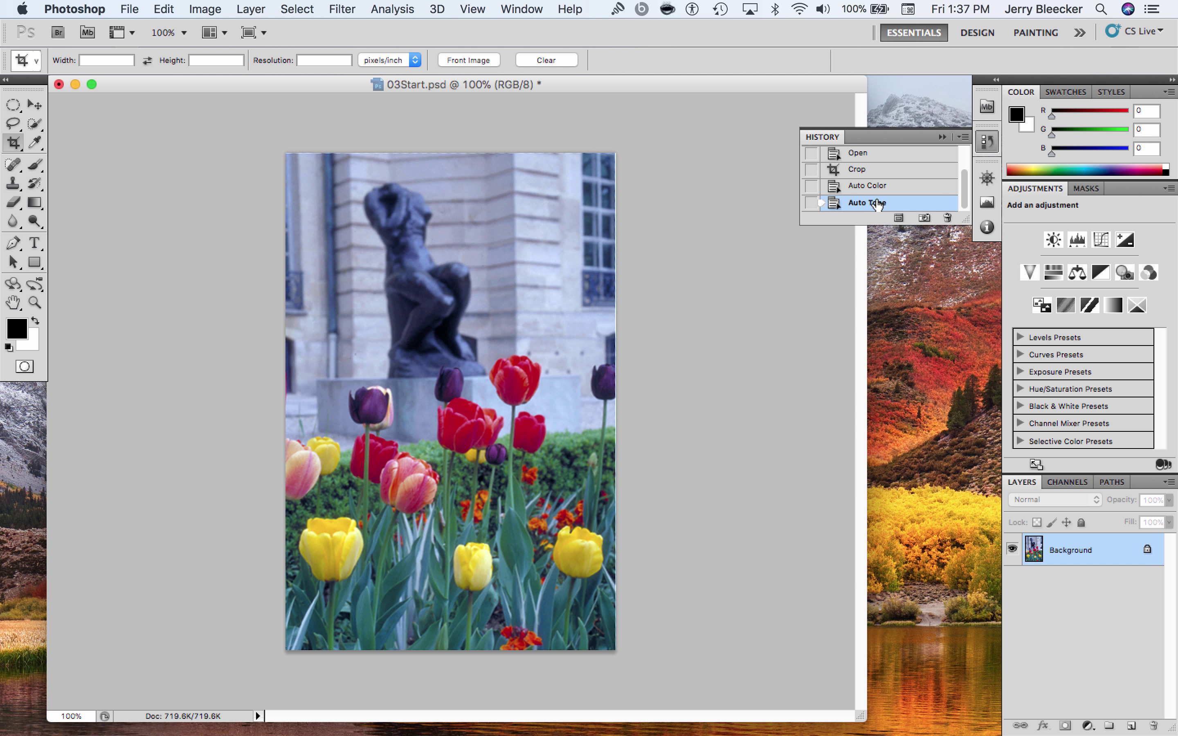
pyautogui.click(881, 186)
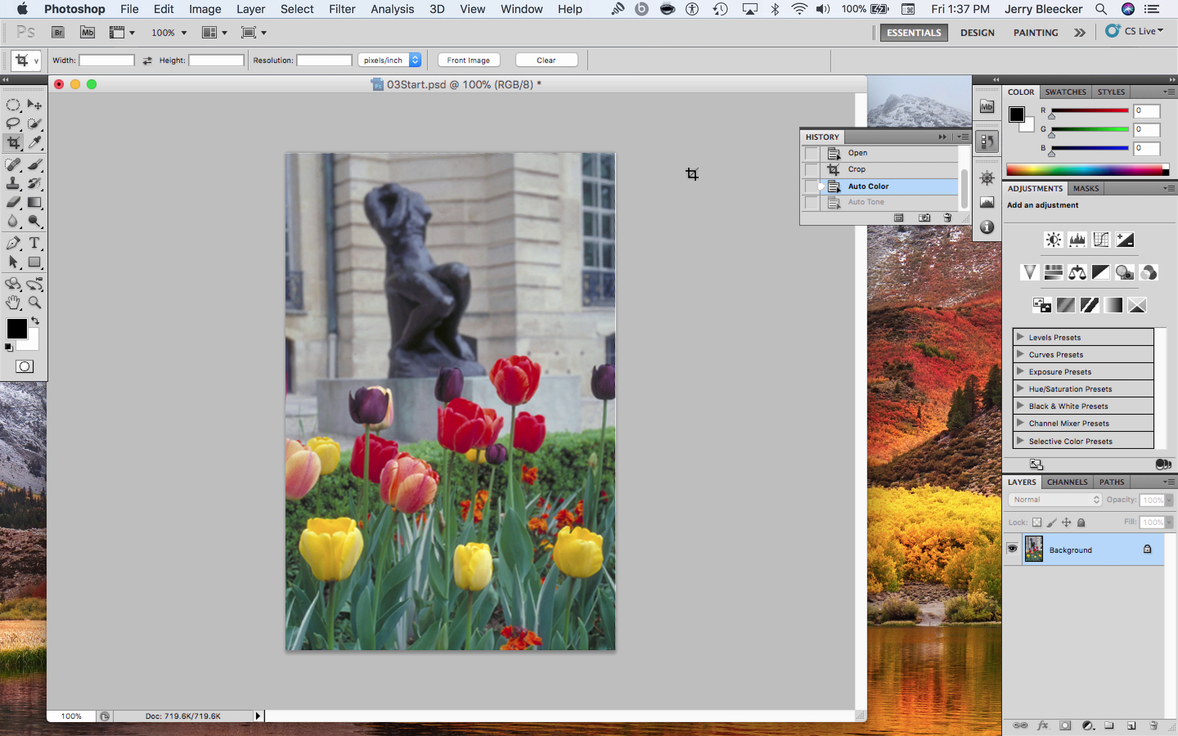
# - Apply a Levels adjustment to the photo with the RGB input black point at 27 and white point at 210
pyautogui.click(159, 8)
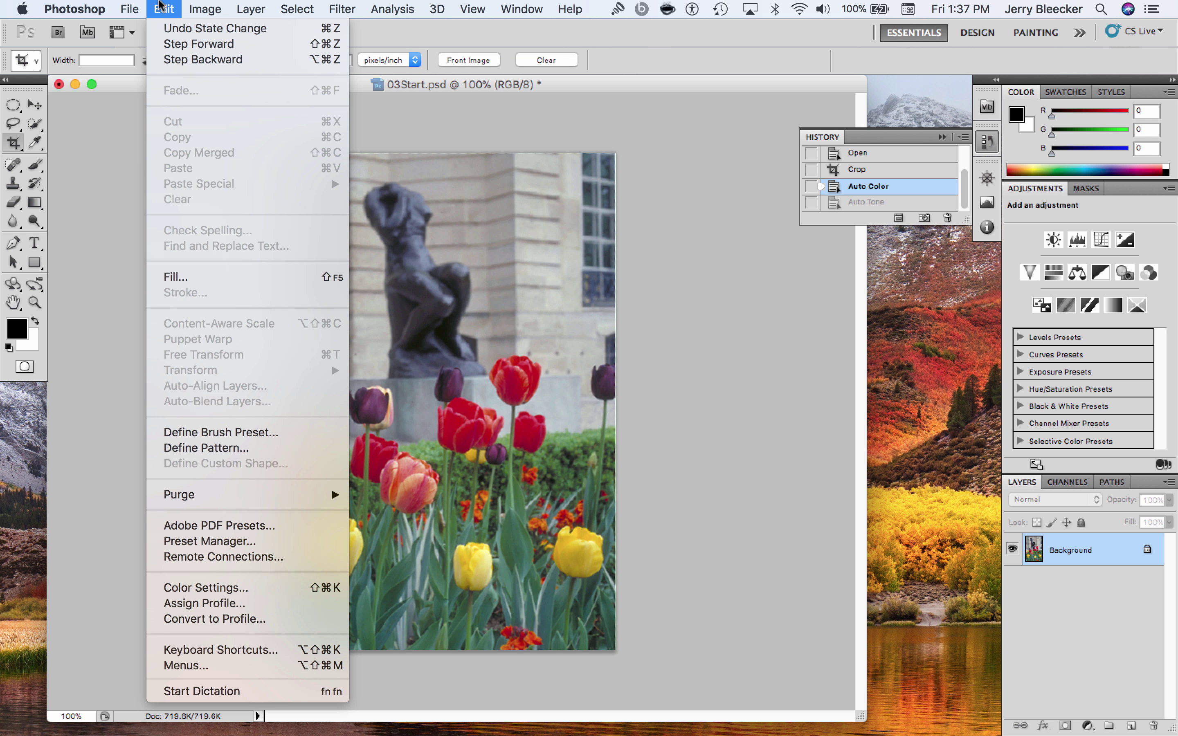
pyautogui.moveTo(203, 9)
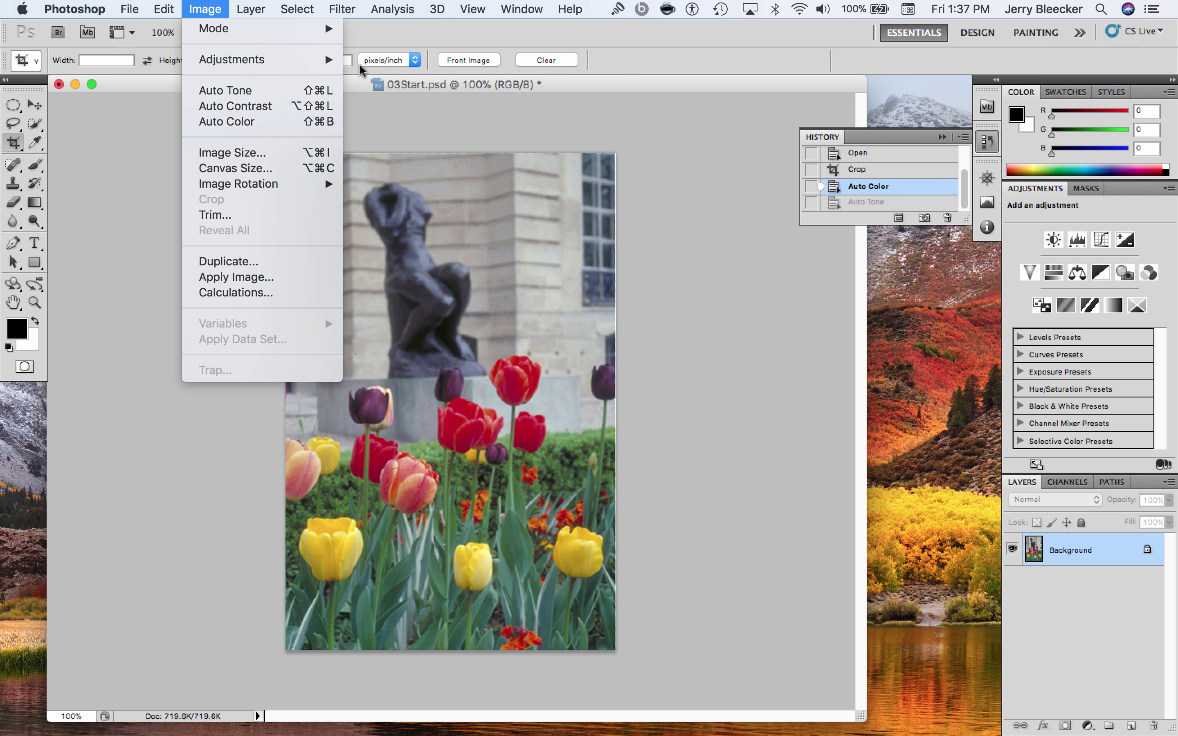
pyautogui.moveTo(317, 60)
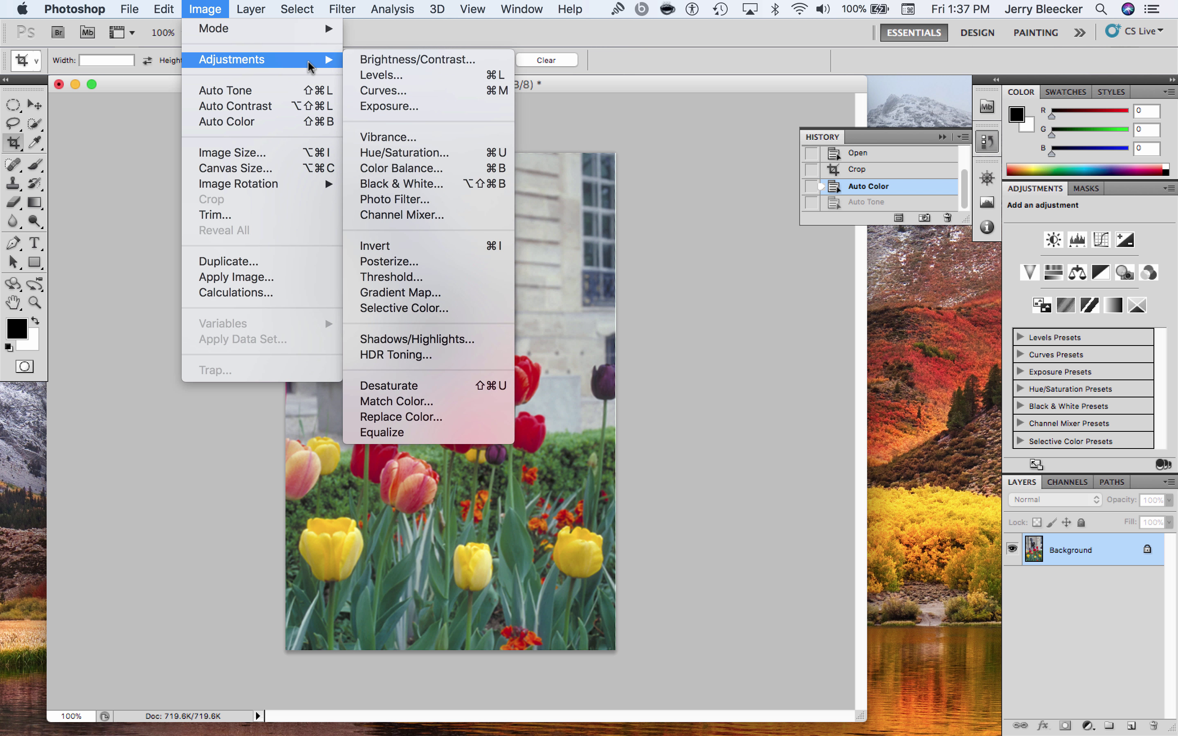
pyautogui.click(426, 76)
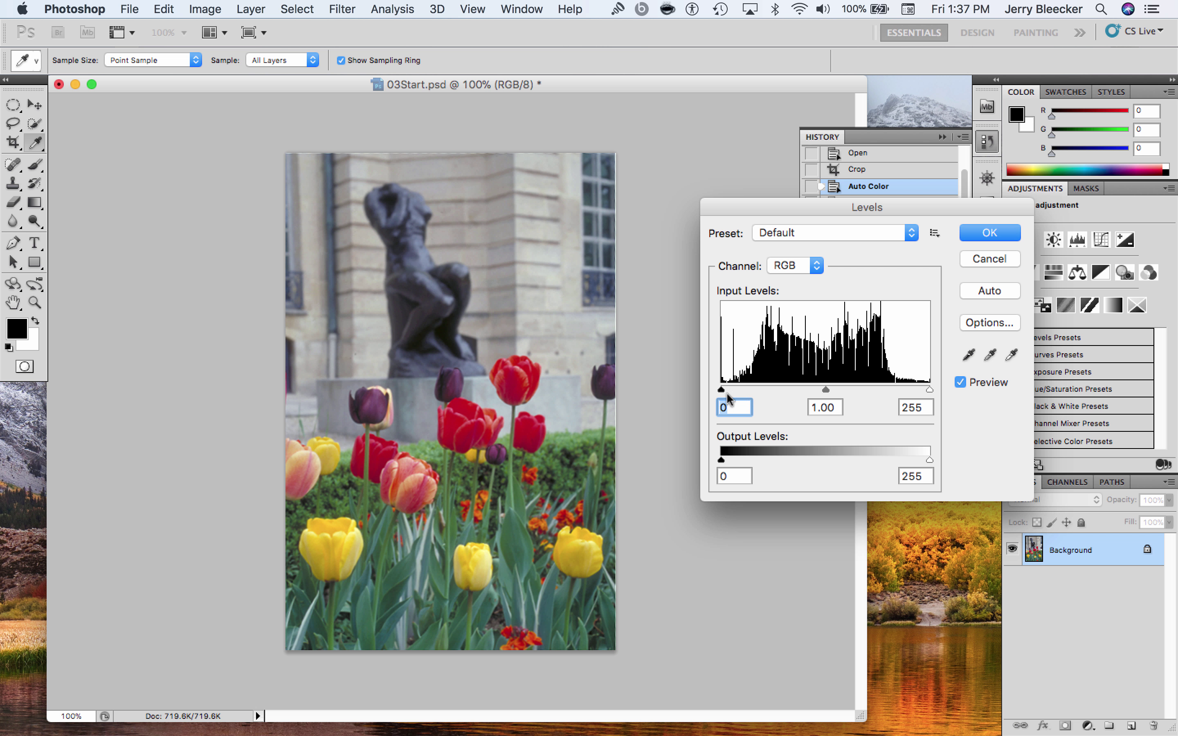
pyautogui.moveTo(721, 390); pyautogui.dragTo(743, 388)
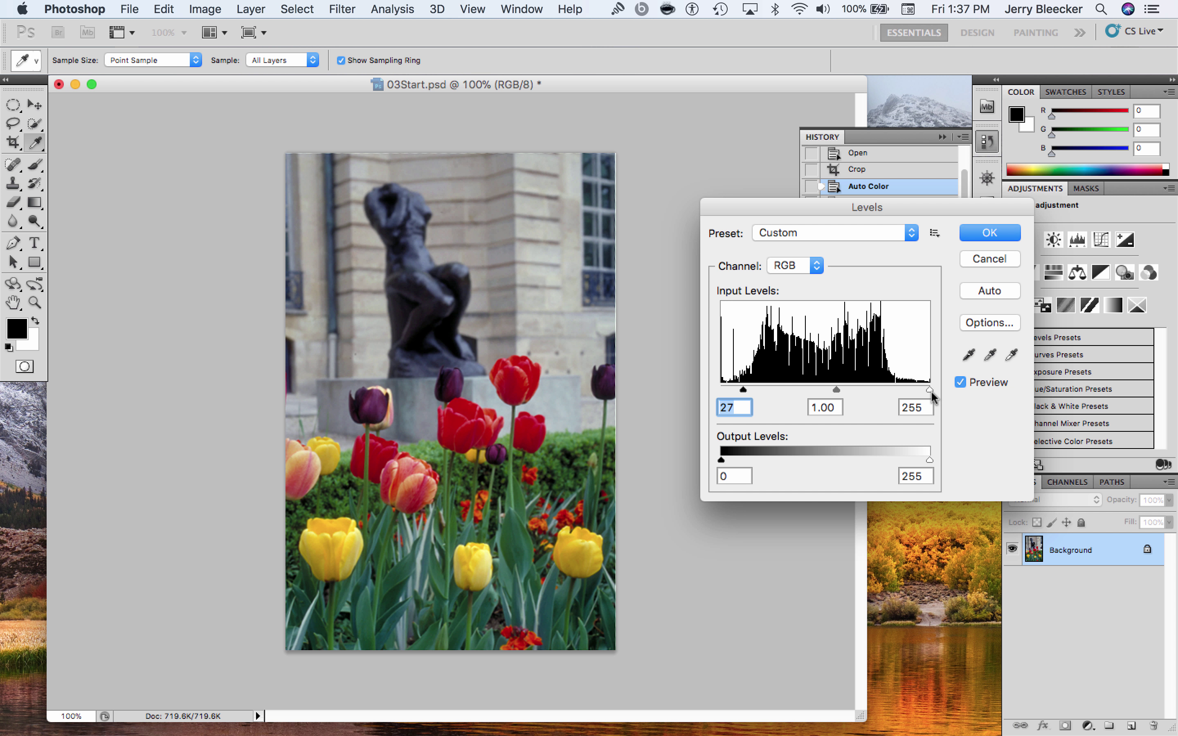
pyautogui.moveTo(928, 388); pyautogui.dragTo(893, 391)
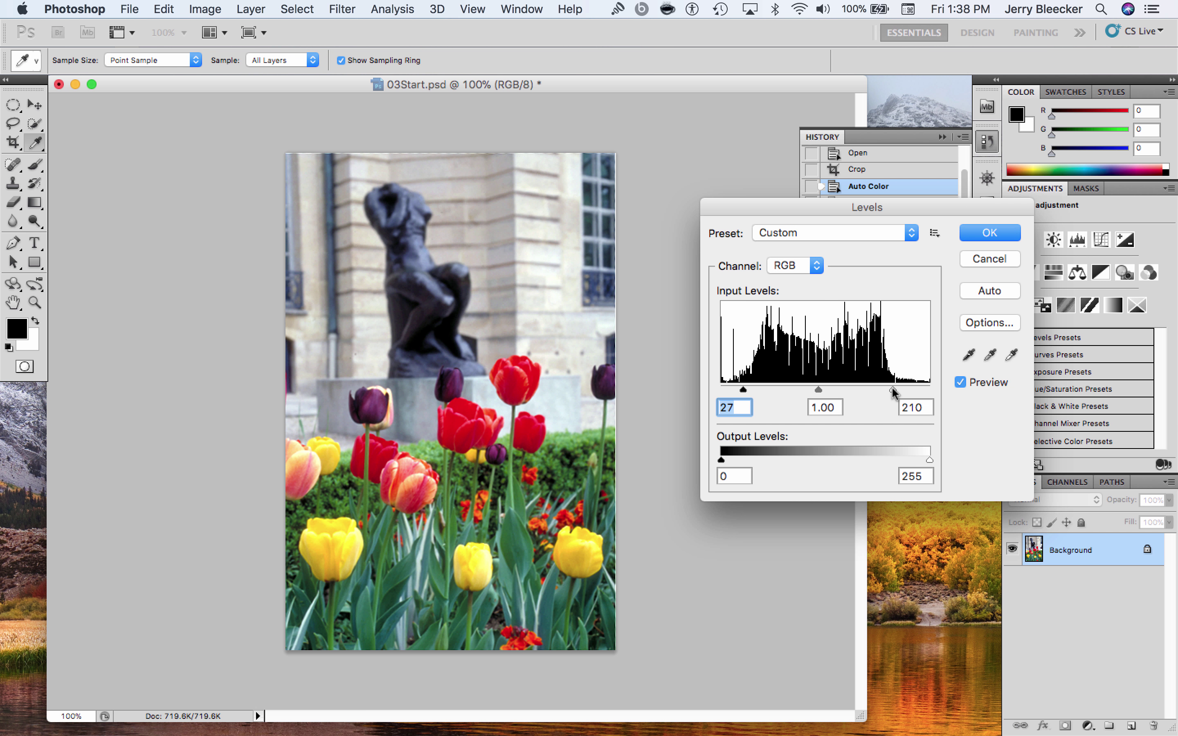
pyautogui.moveTo(892, 386); pyautogui.dragTo(892, 387)
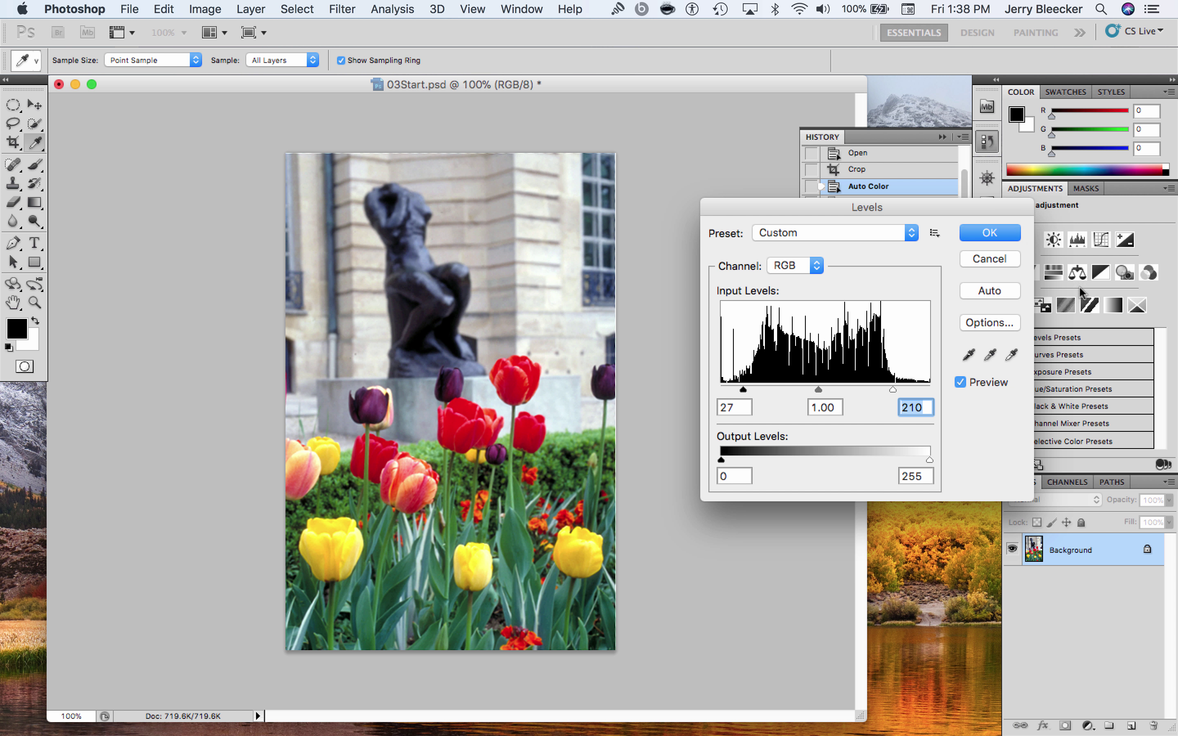
pyautogui.click(1011, 233)
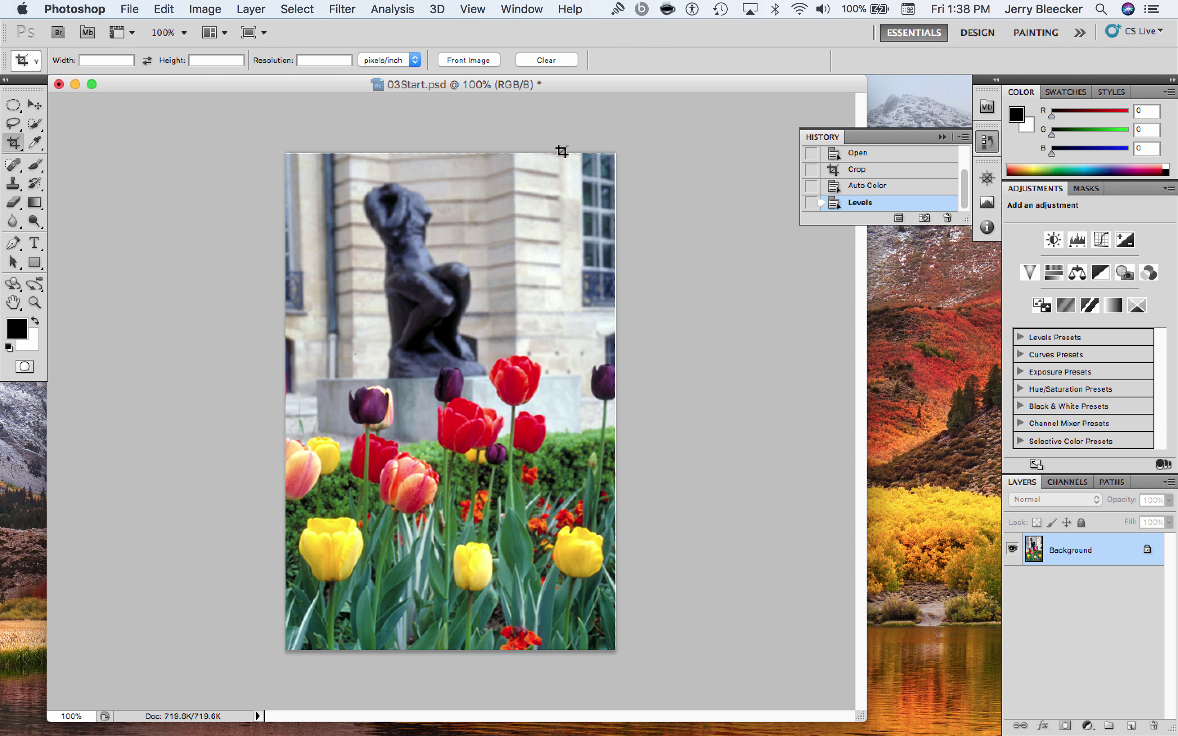
pyautogui.click(222, 9)
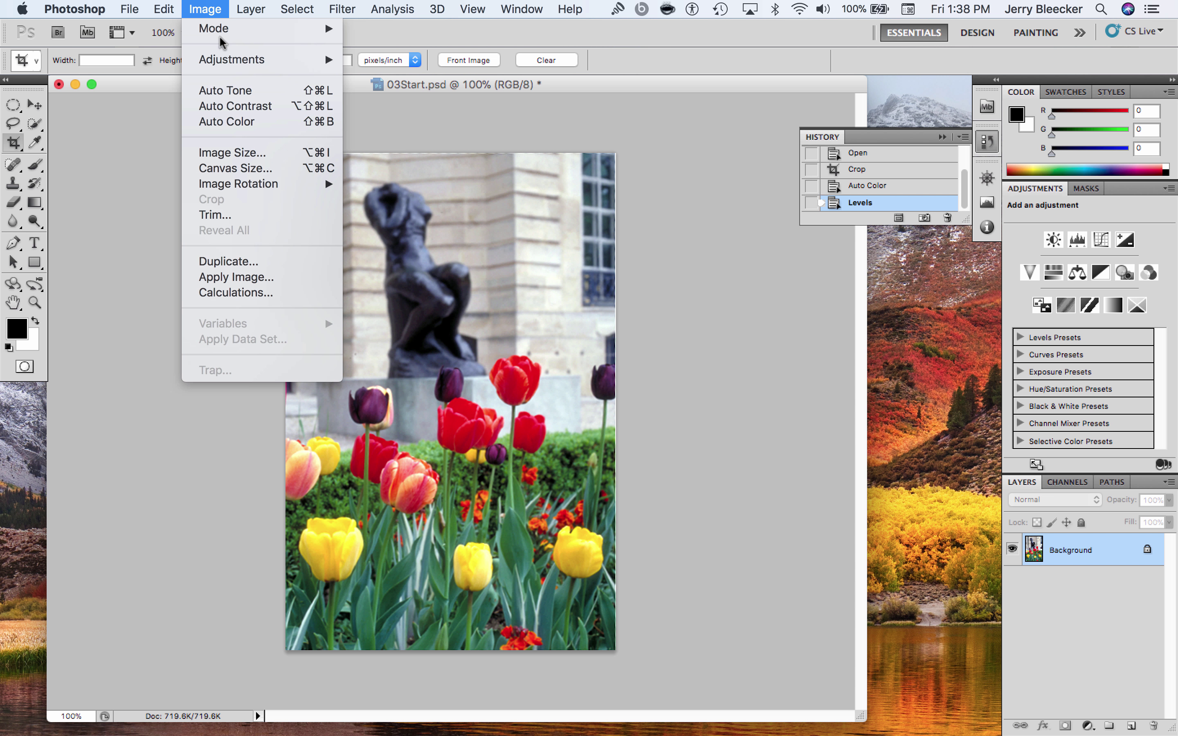
pyautogui.moveTo(228, 61)
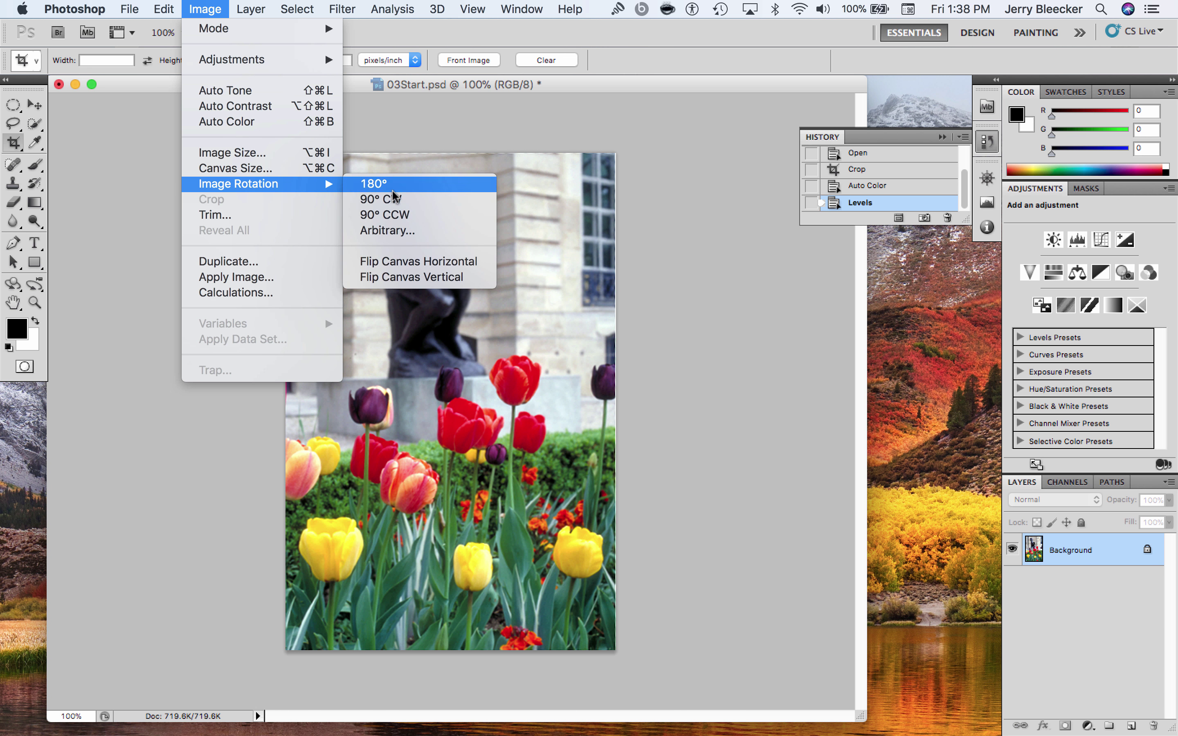
pyautogui.moveTo(321, 59)
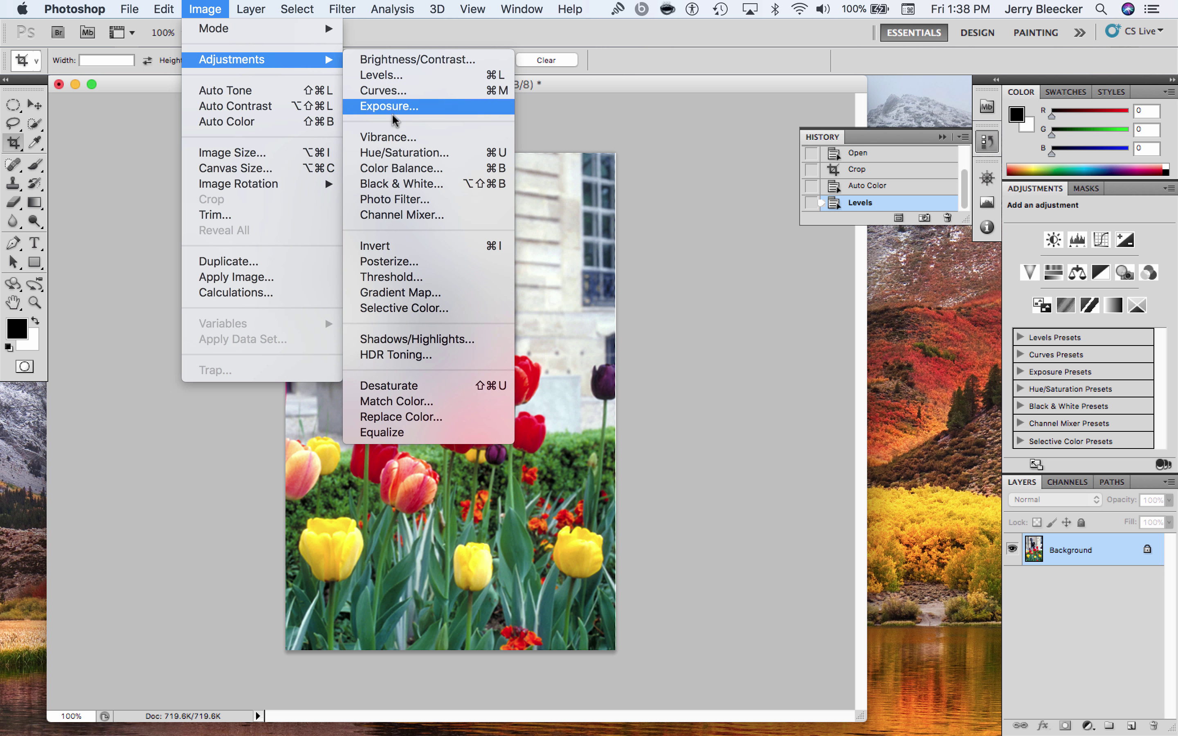
pyautogui.click(412, 168)
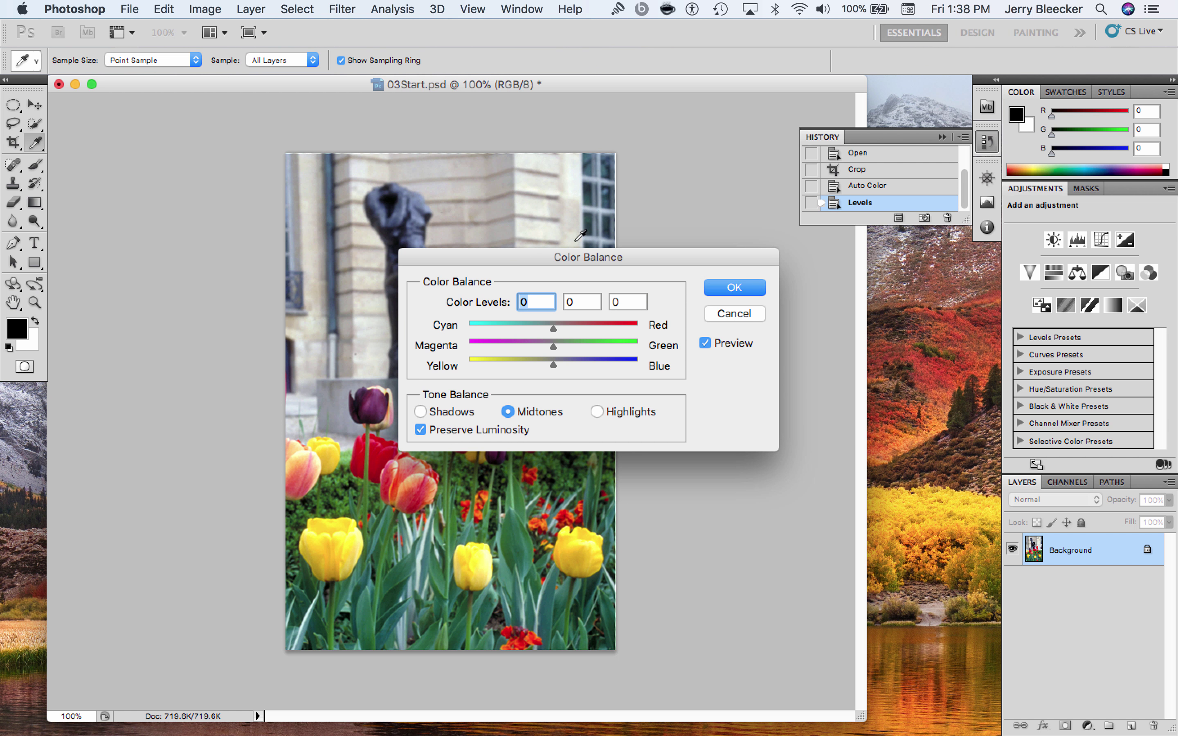
pyautogui.moveTo(602, 257); pyautogui.dragTo(841, 276)
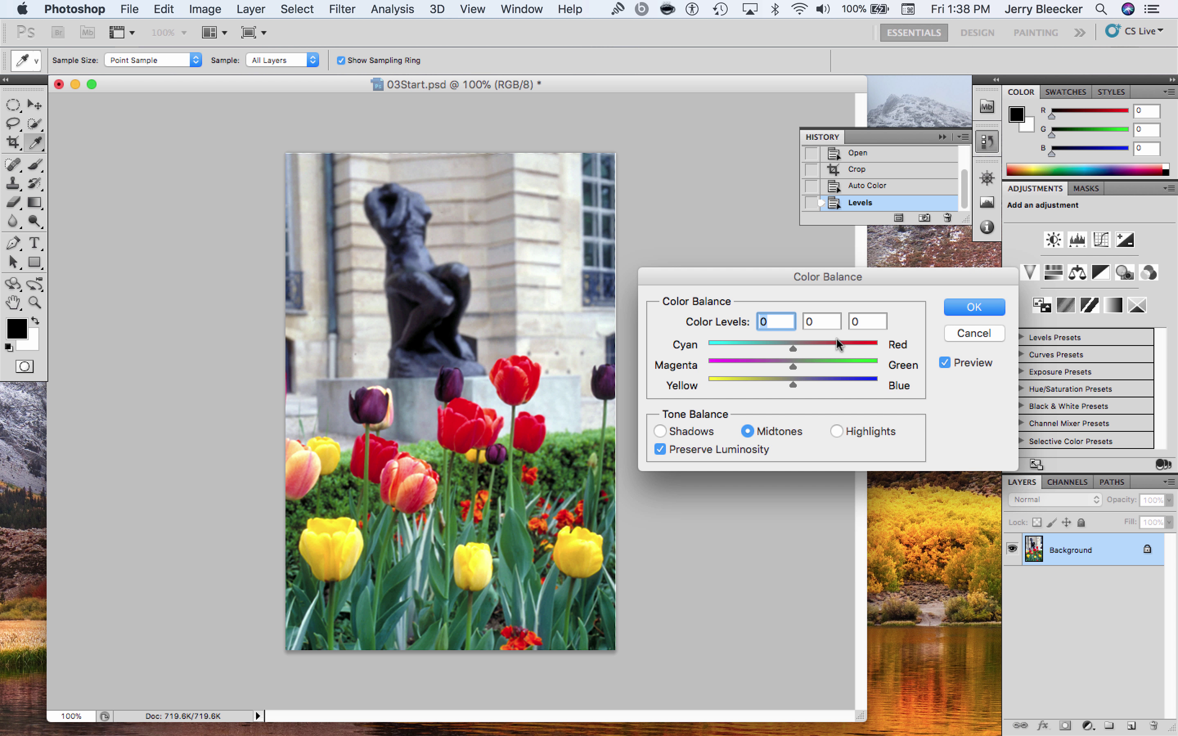
pyautogui.click(987, 336)
pyautogui.press('c')
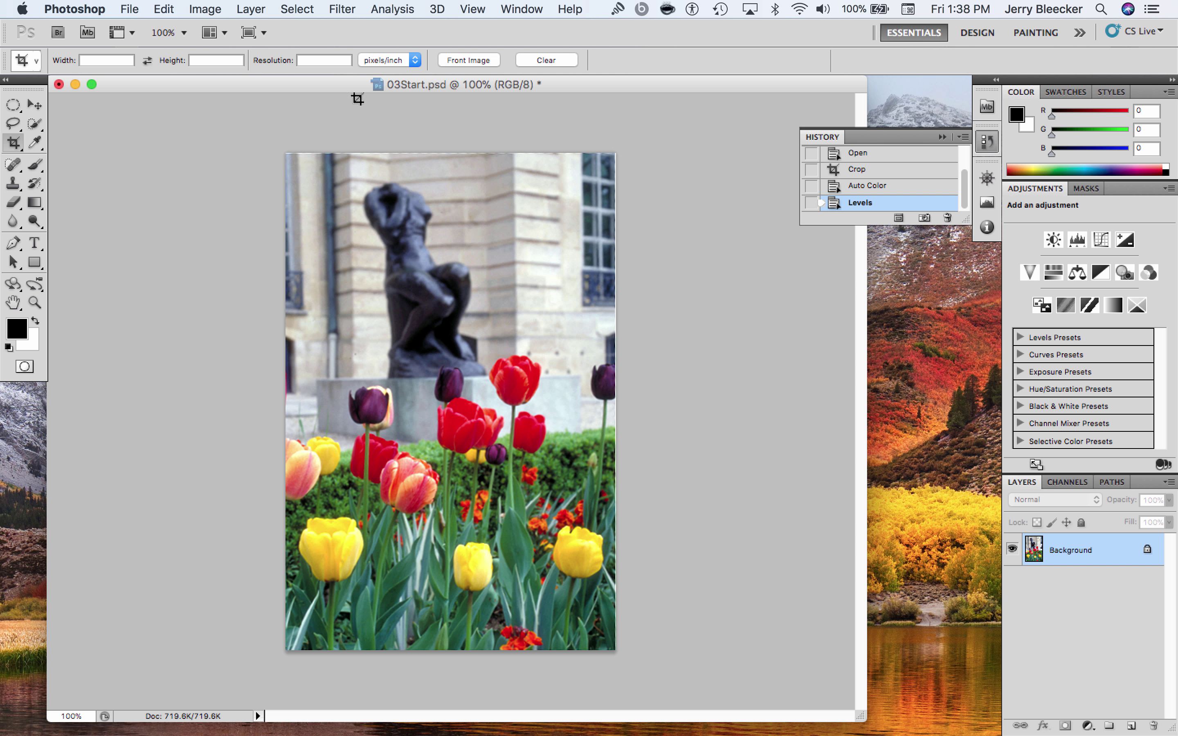
# - Start a Shadows/Highlights adjustment on the photo with the shadows amount at 45% and the highlights amount at 9%
pyautogui.click(204, 7)
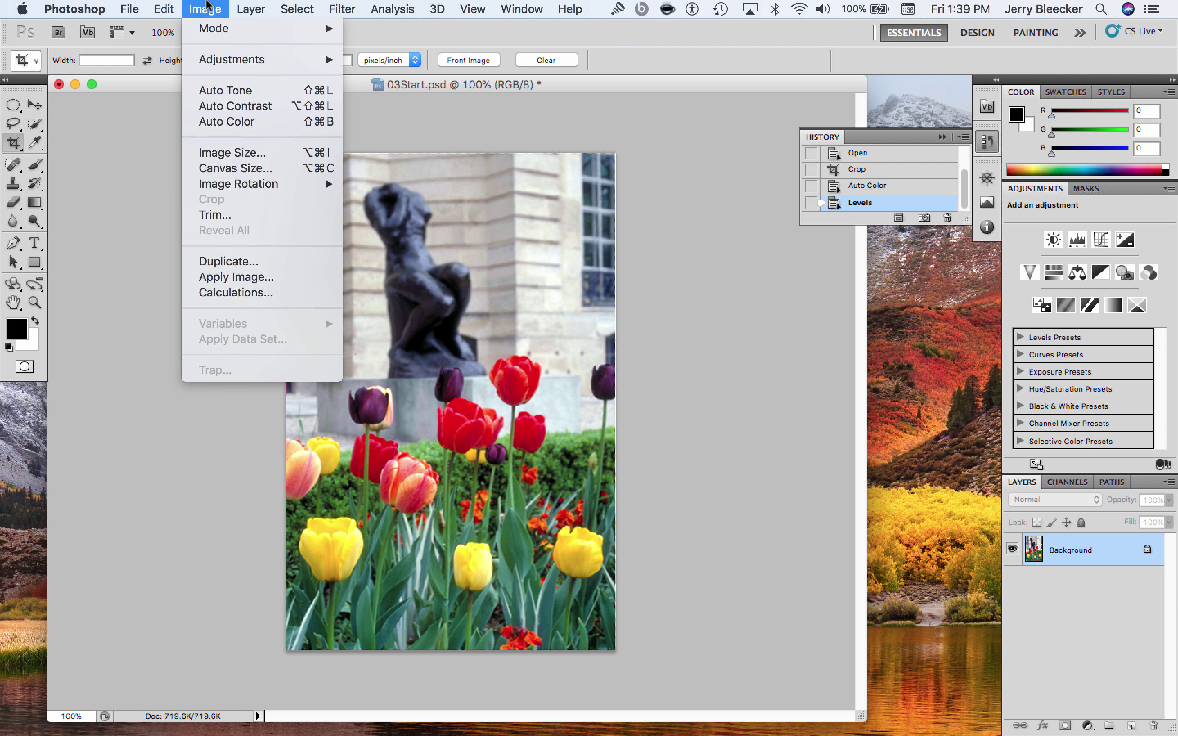
pyautogui.moveTo(227, 60)
pyautogui.moveTo(302, 65)
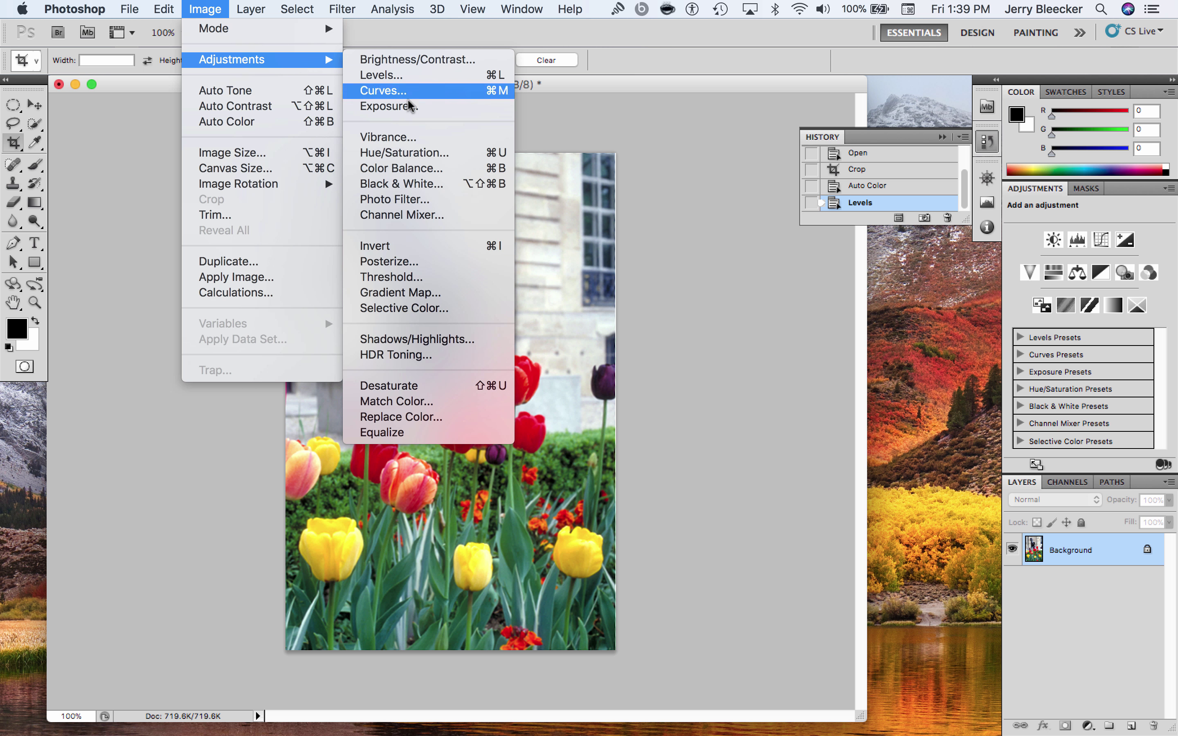
pyautogui.click(453, 340)
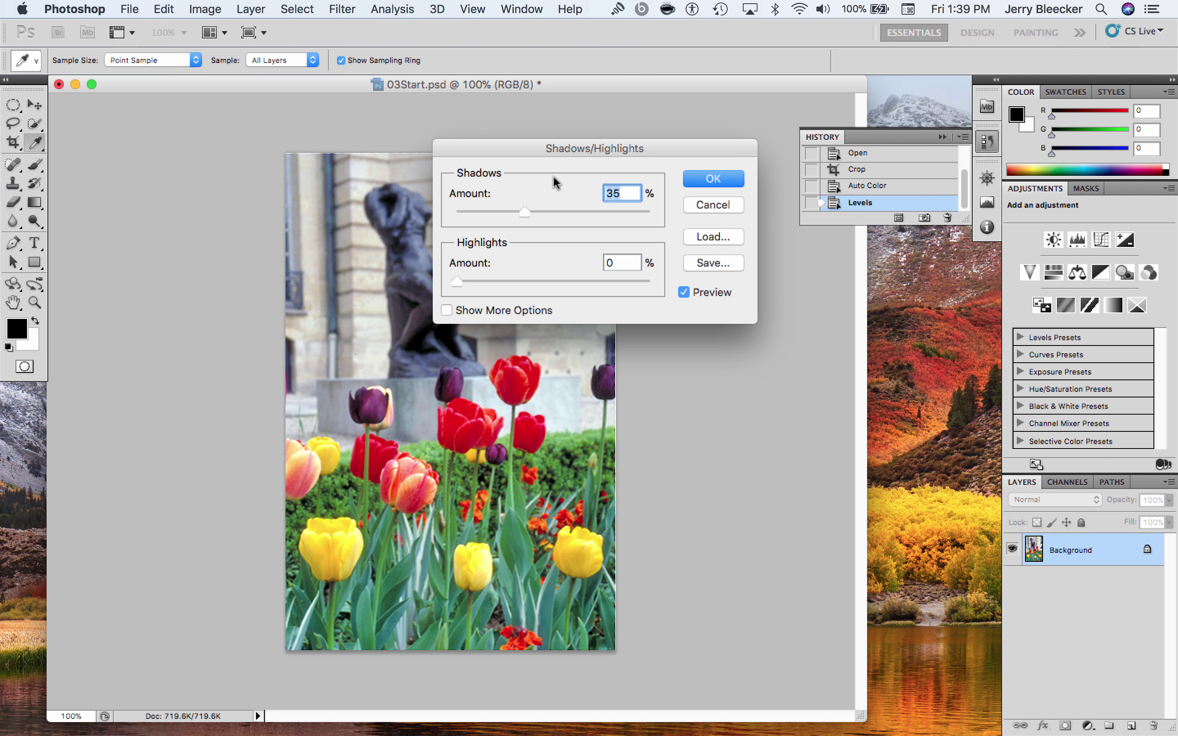
pyautogui.moveTo(571, 149); pyautogui.dragTo(777, 254)
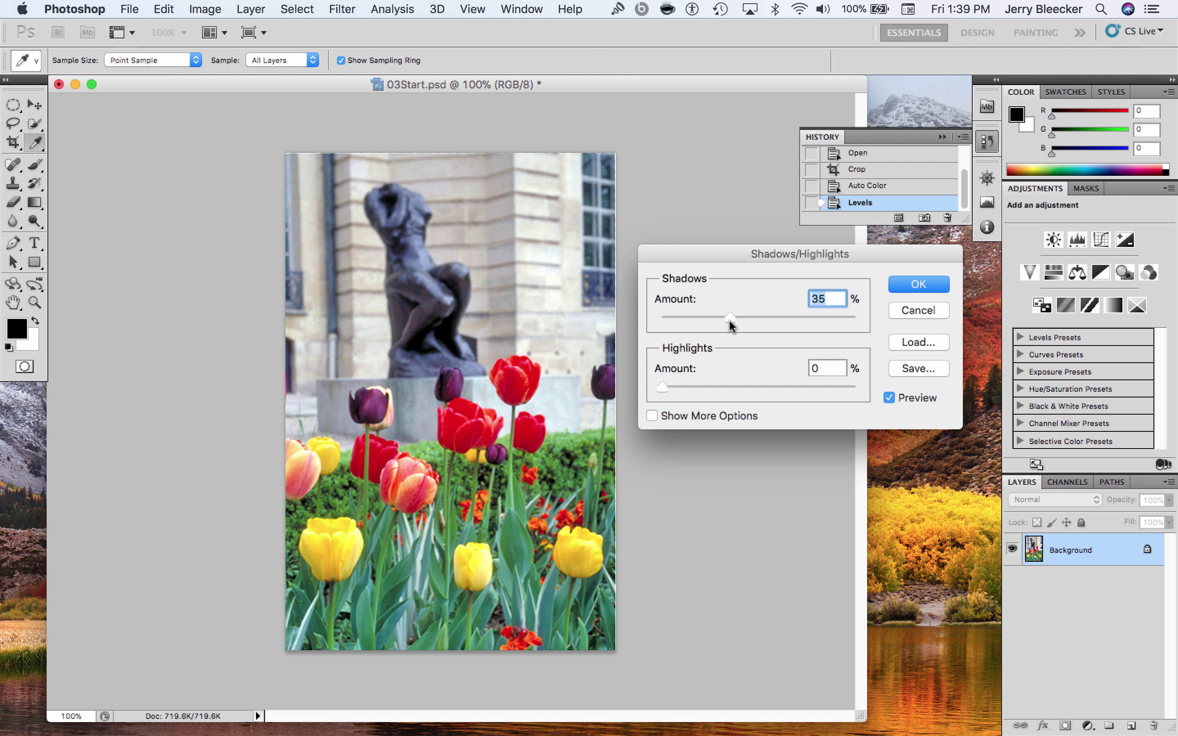
pyautogui.moveTo(729, 323); pyautogui.dragTo(748, 322)
pyautogui.moveTo(663, 388)
pyautogui.mouseDown()
pyautogui.moveTo(865, 396)
pyautogui.moveTo(680, 398)
pyautogui.mouseUp()
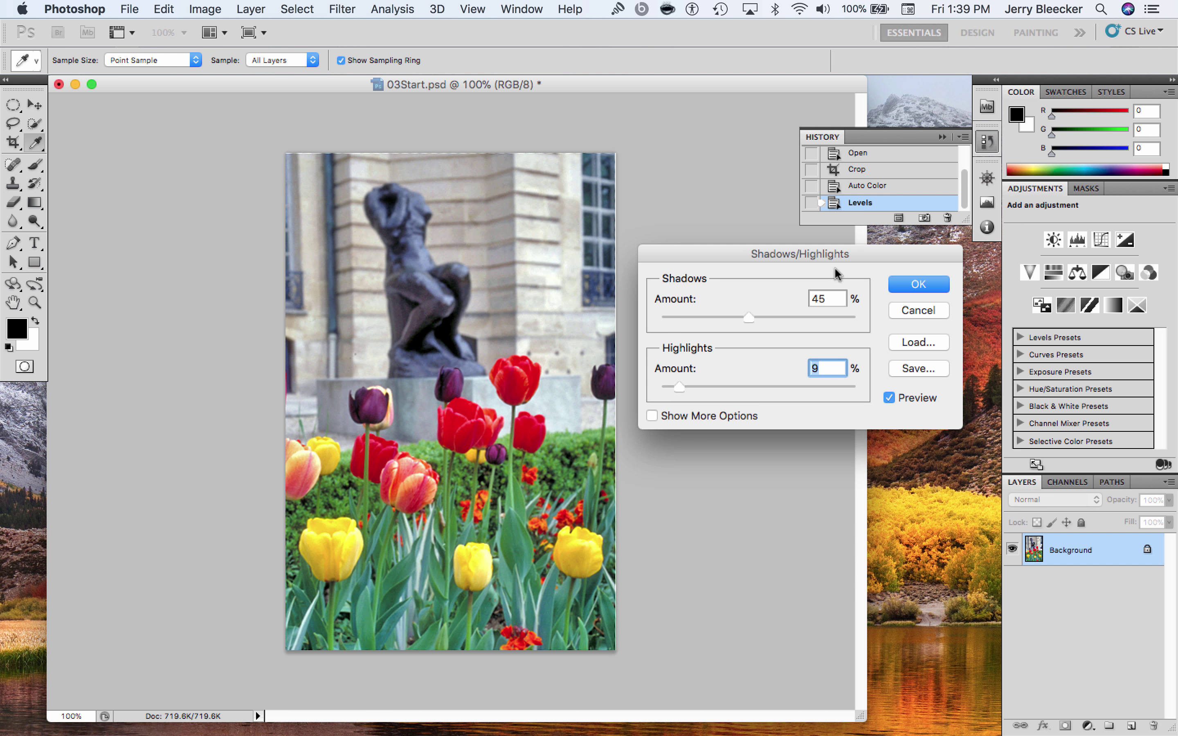
# - Review the expanded Shadows/Highlights options, collapse them again, and apply the adjustment
pyautogui.moveTo(830, 256); pyautogui.dragTo(730, 52)
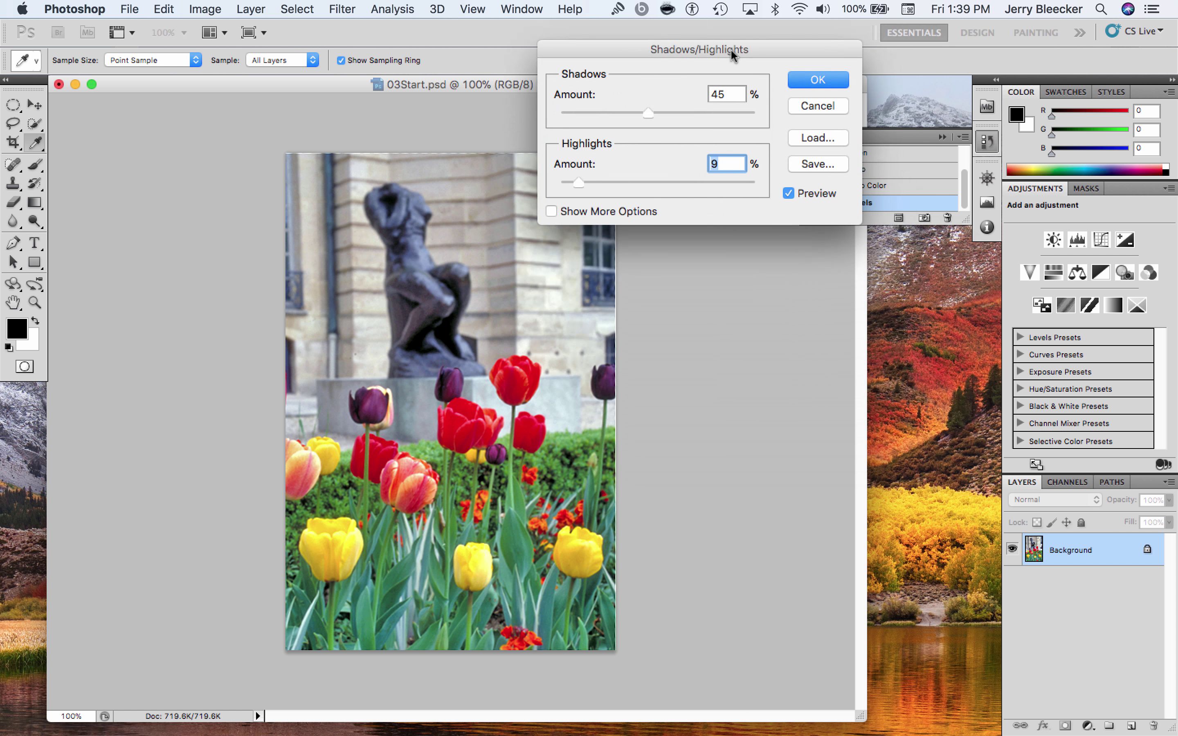
pyautogui.click(551, 210)
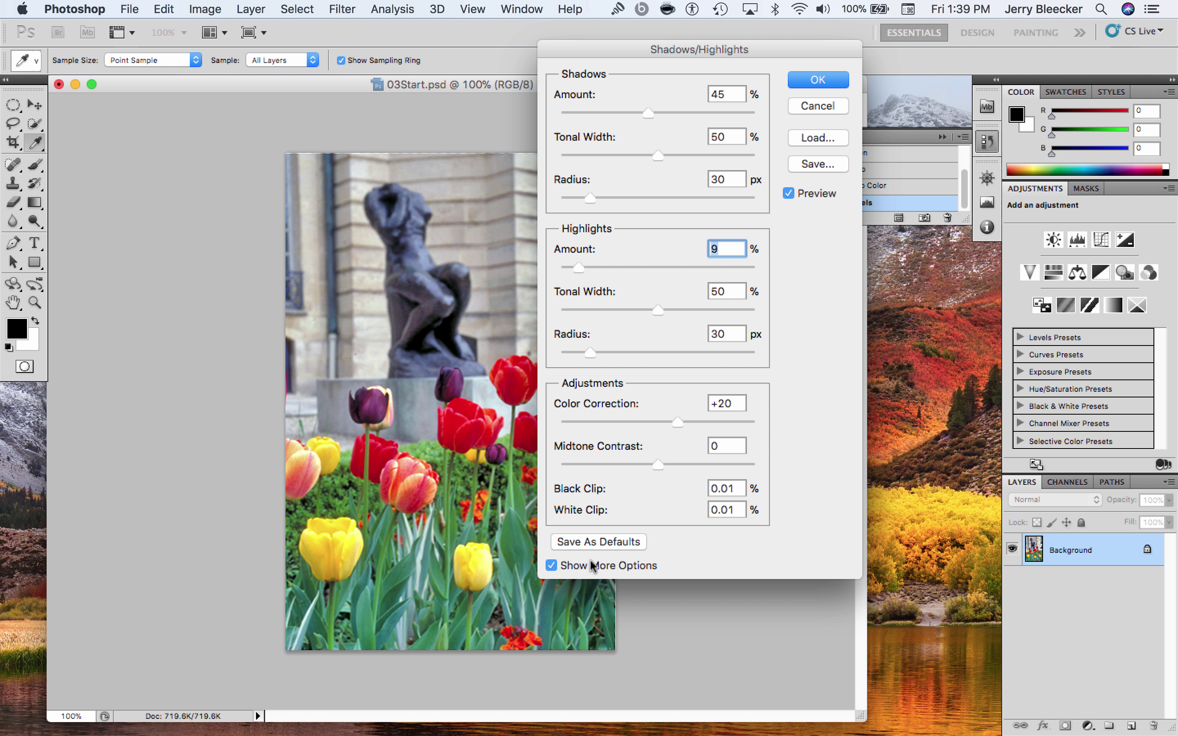
pyautogui.click(551, 565)
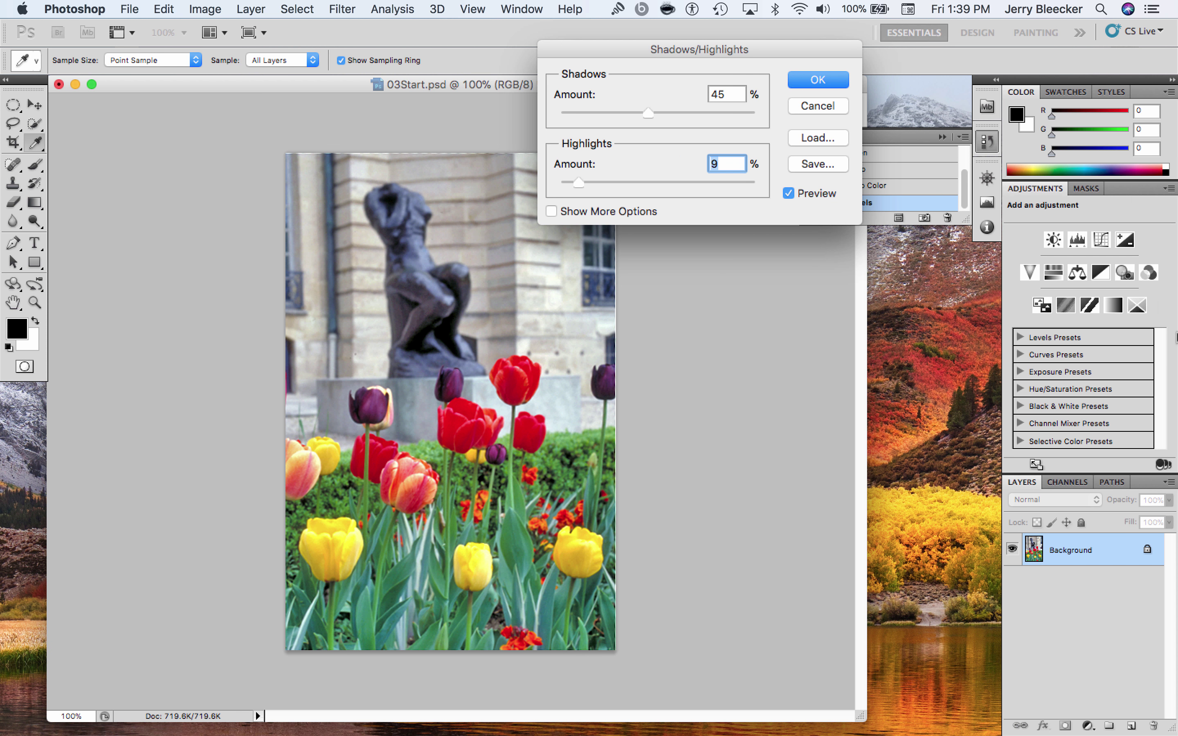
pyautogui.click(806, 79)
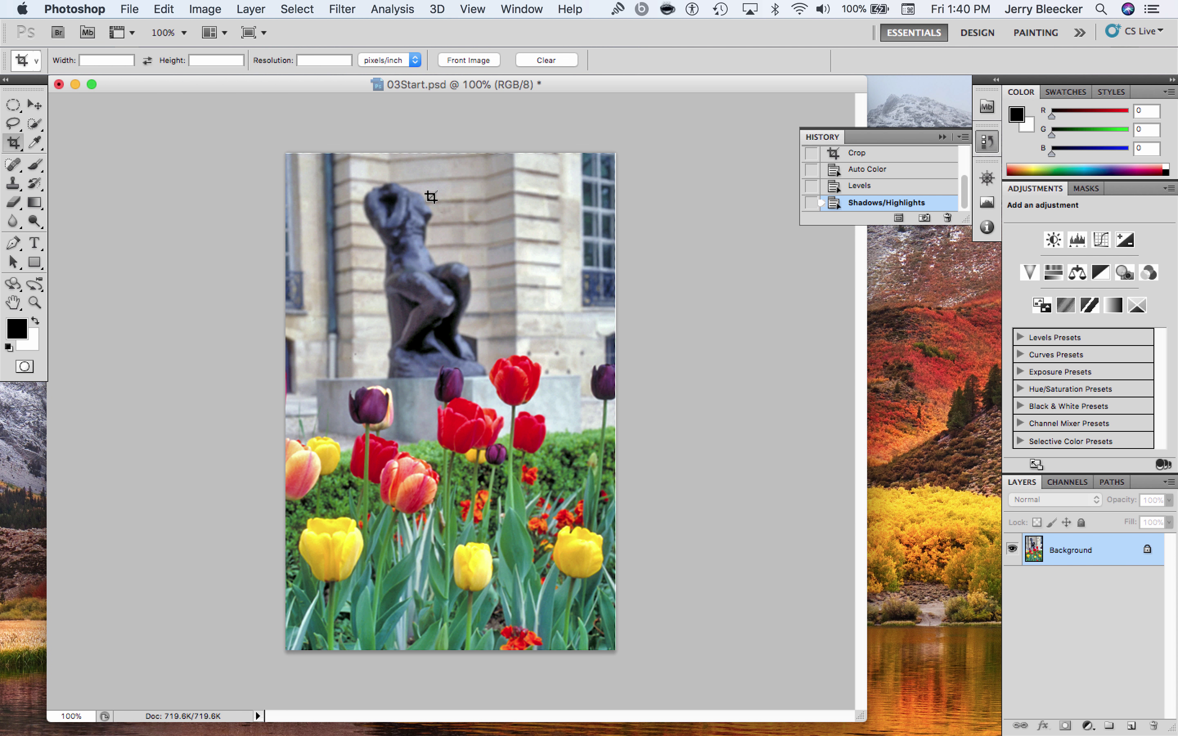
# - Set up the Dodge tool for retouching the statue, with the range on Highlights and the exposure at 20%
pyautogui.press('super+equal')
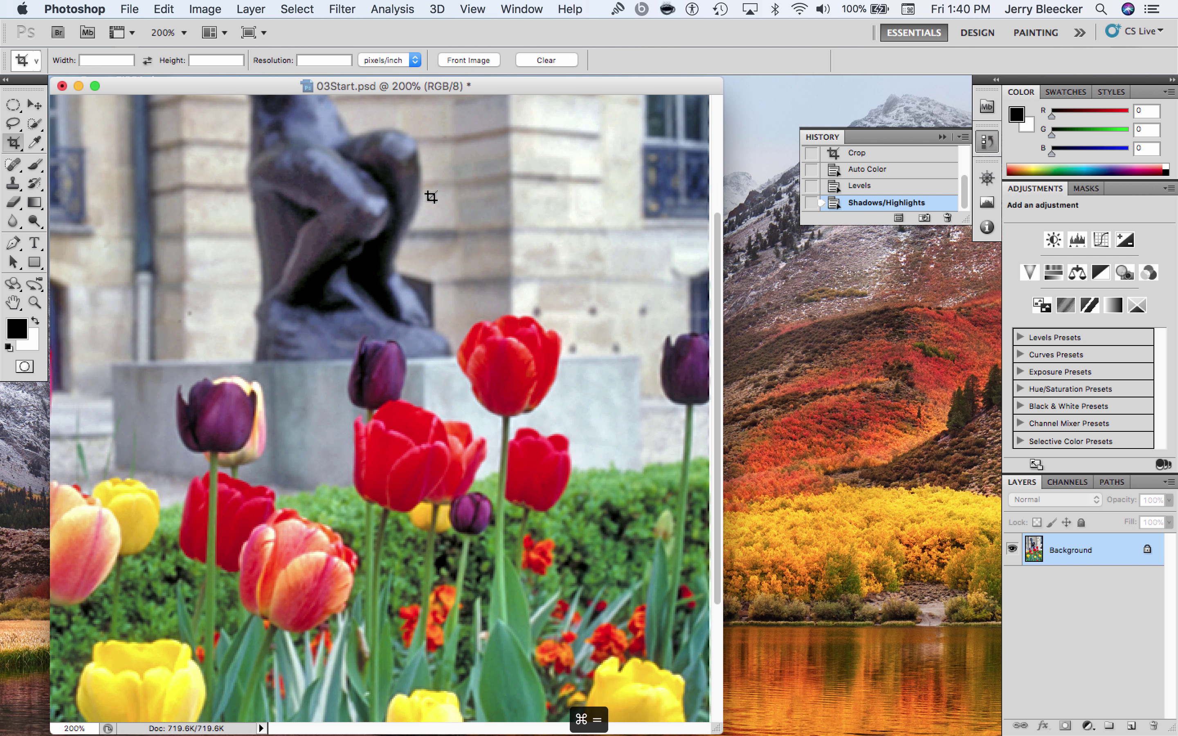
pyautogui.scroll(-2, 371, 338)
pyautogui.scroll(6, 371, 337)
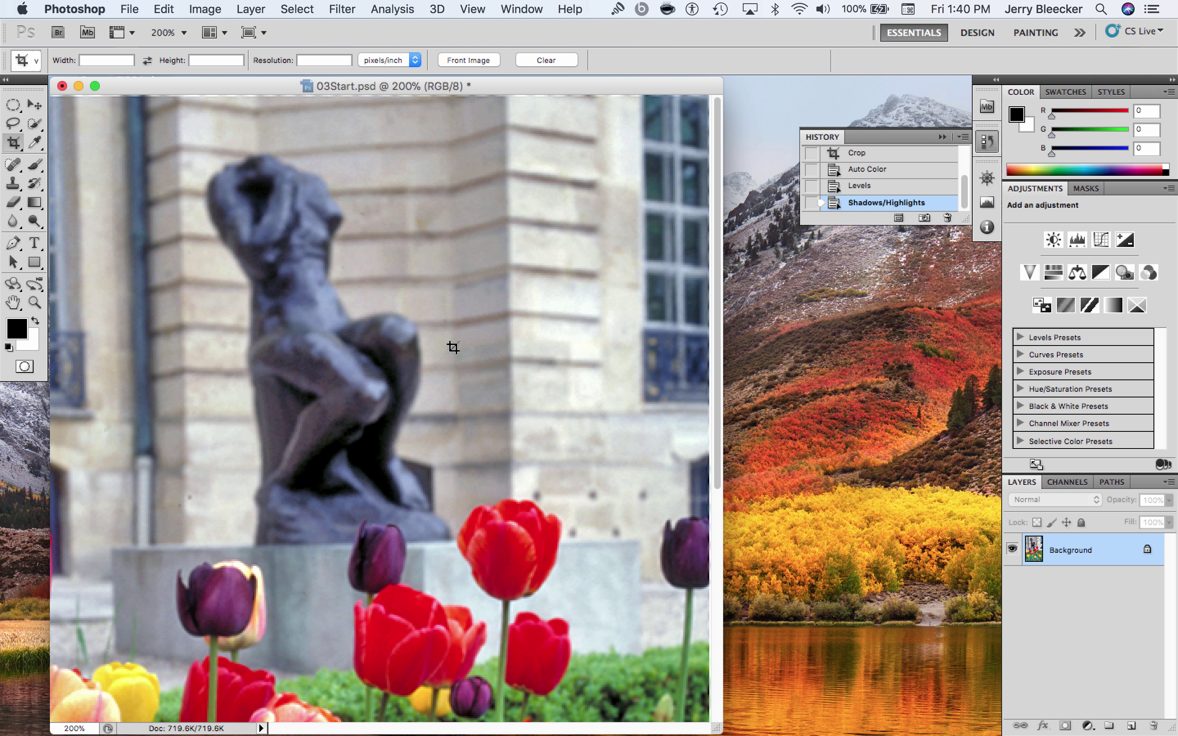
pyautogui.click(36, 222)
pyautogui.click(36, 220)
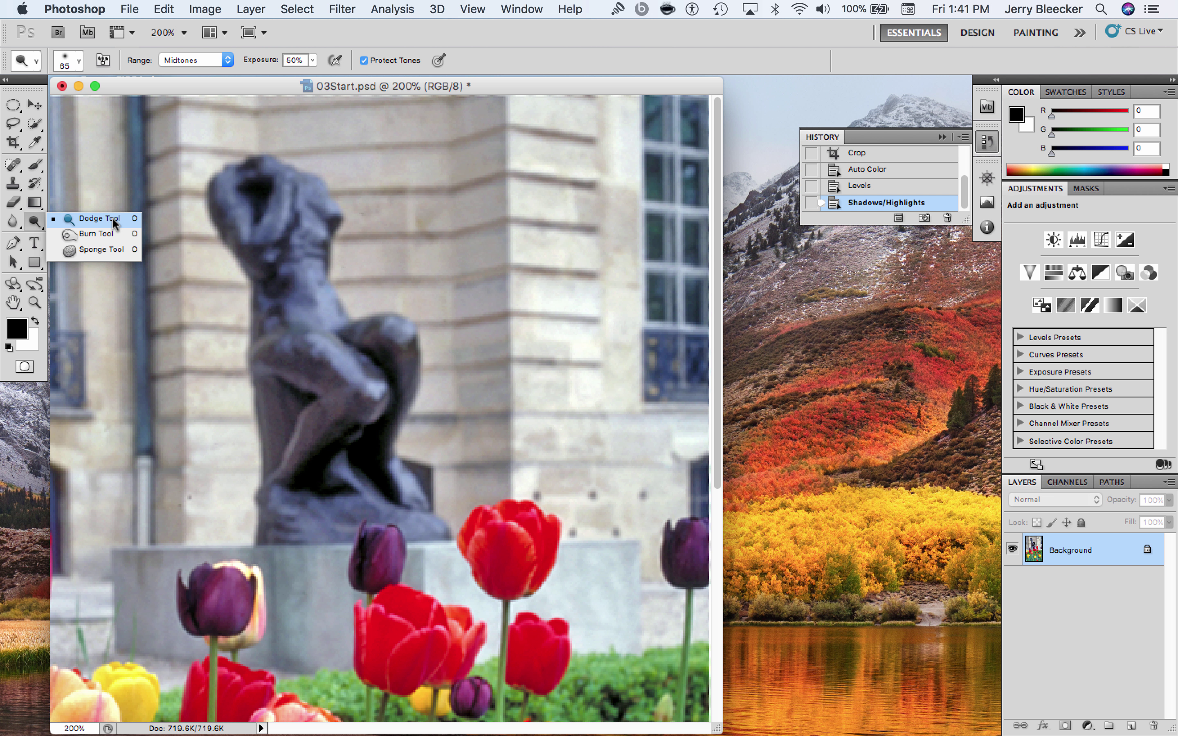
pyautogui.click(113, 218)
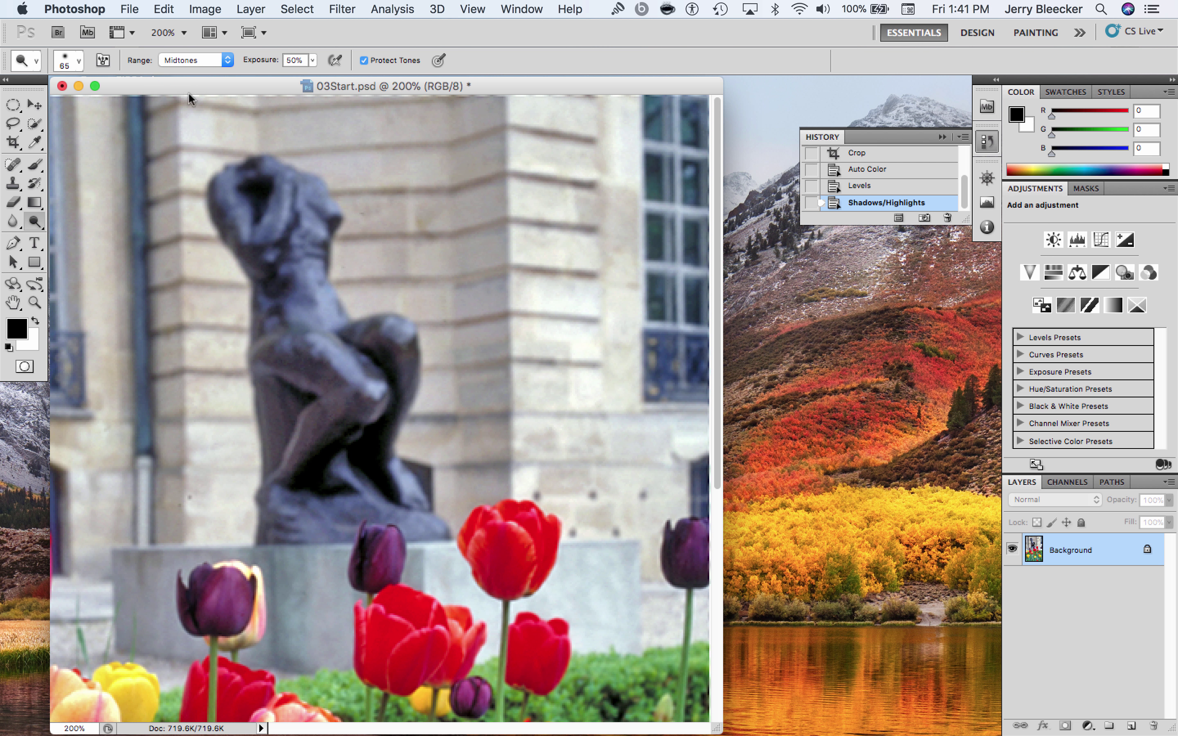
pyautogui.click(227, 61)
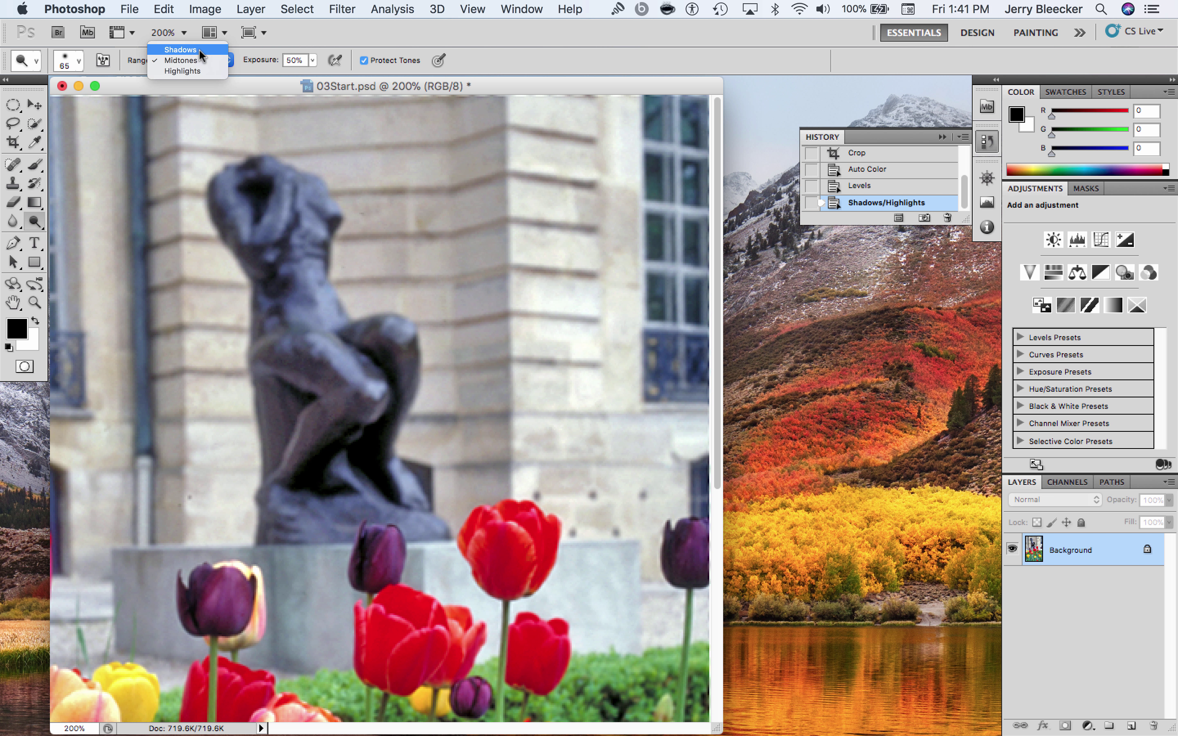
pyautogui.click(206, 69)
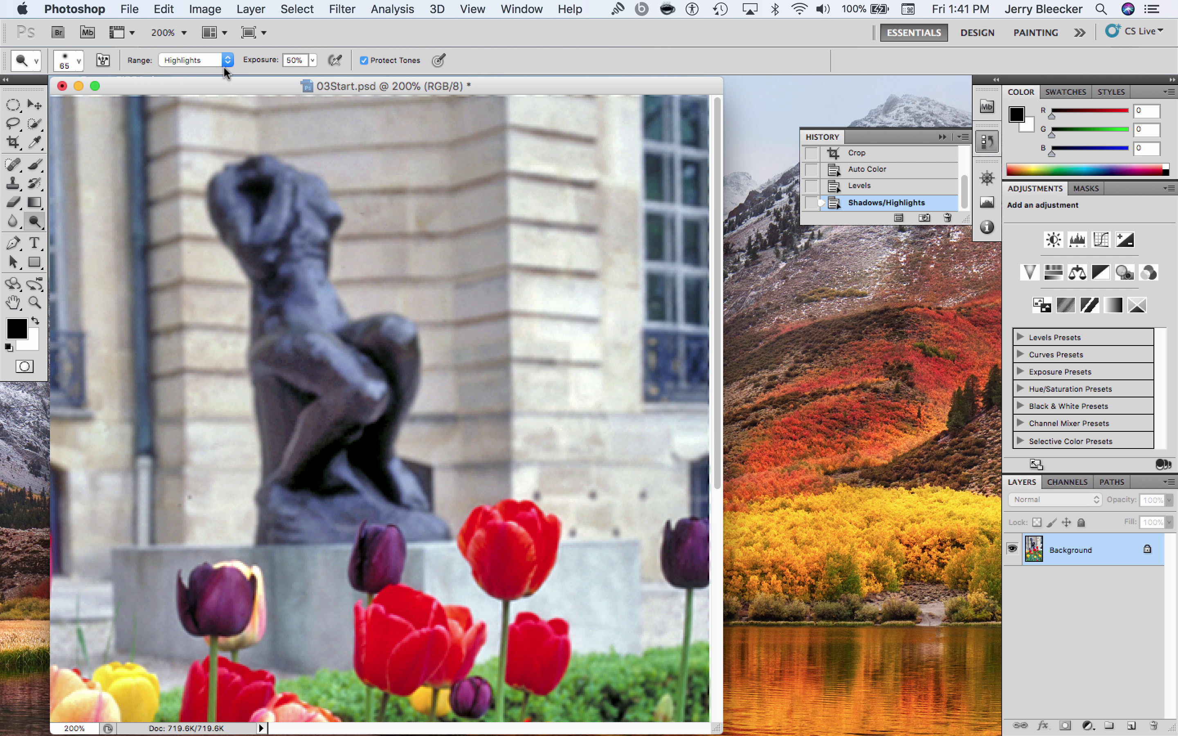
pyautogui.click(313, 60)
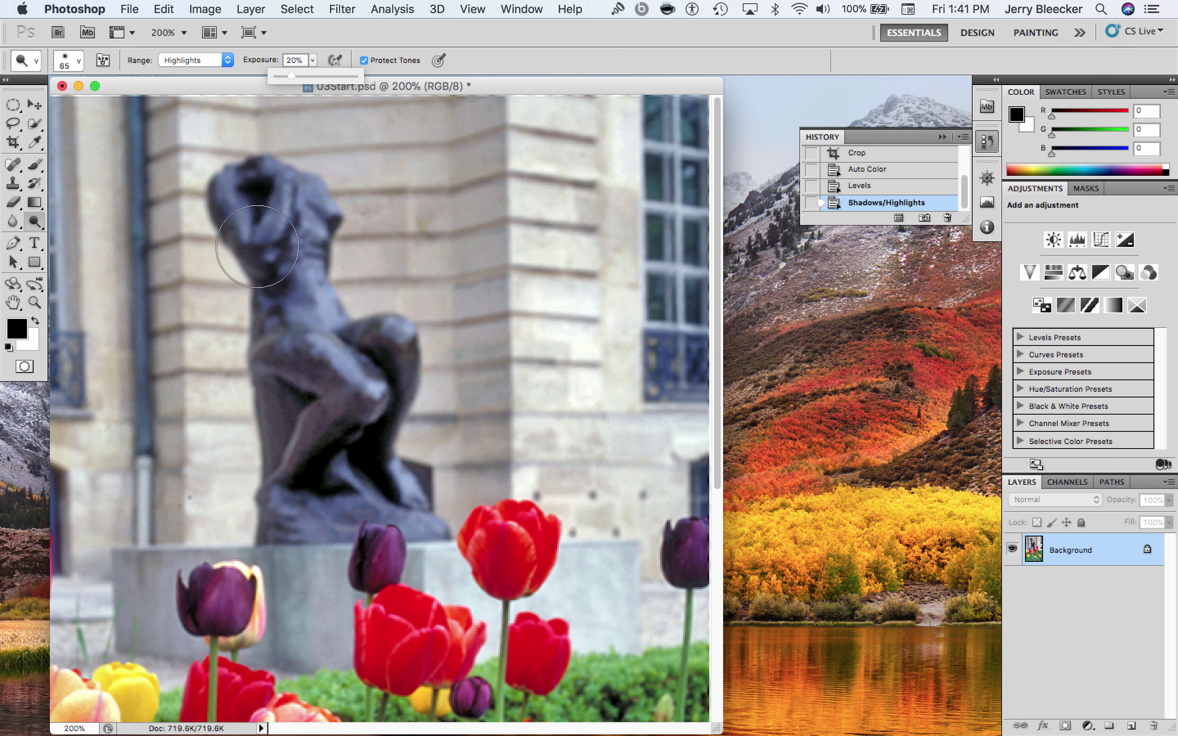
# - Reduce the Dodge tool's brush size to 19 px
pyautogui.click(78, 60)
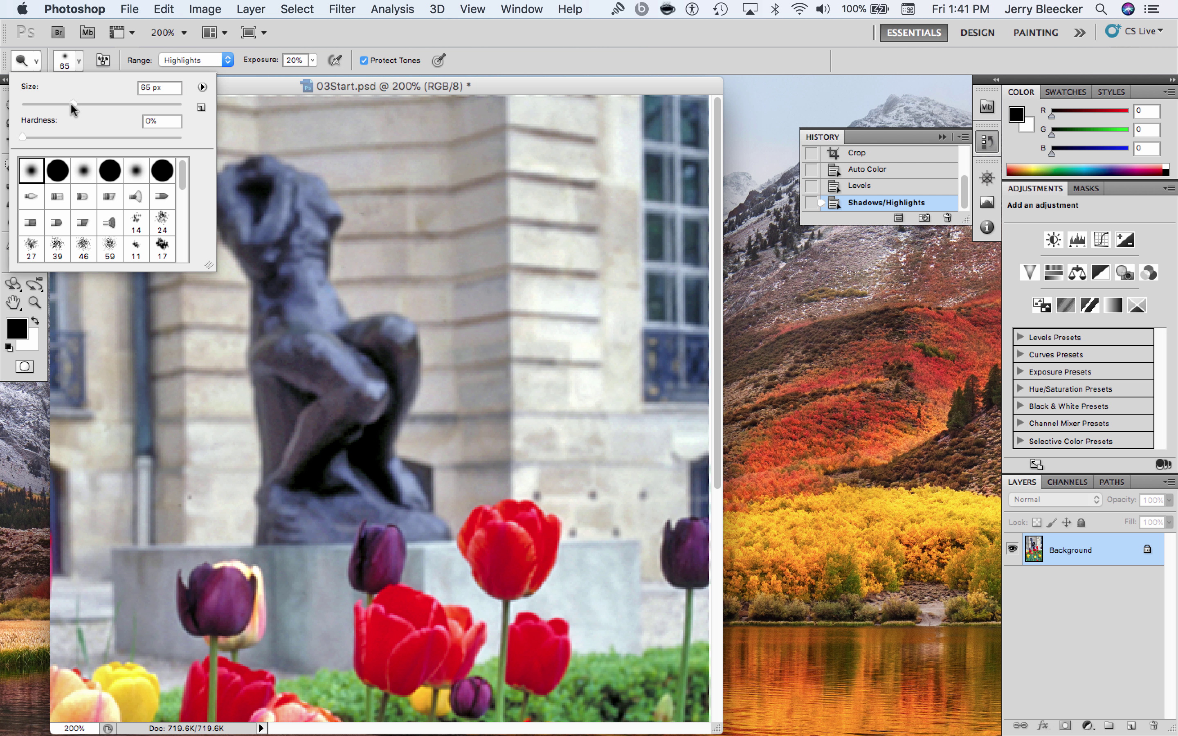
pyautogui.moveTo(70, 102); pyautogui.dragTo(41, 104)
pyautogui.moveTo(37, 102); pyautogui.dragTo(36, 102)
pyautogui.click(514, 84)
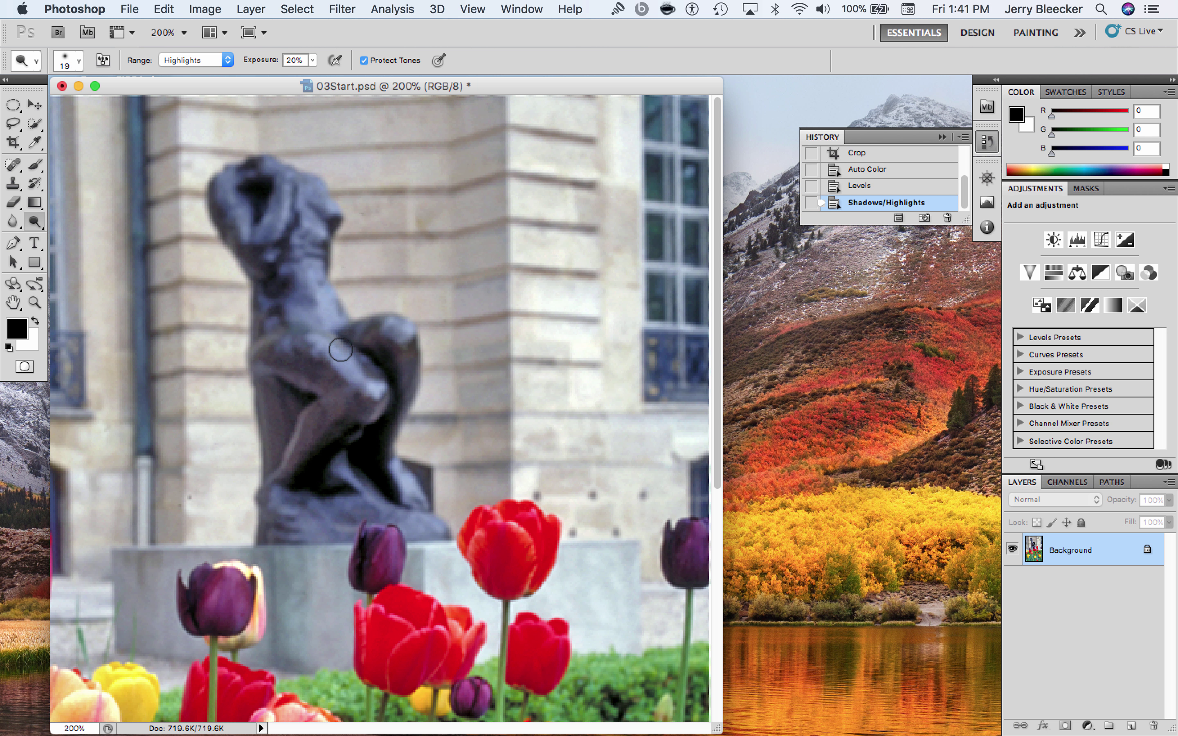
# - Lighten the highlights along the statue's bent thigh with the Dodge tool, undoing the first stroke and painting a shorter one
pyautogui.moveTo(333, 349); pyautogui.dragTo(375, 391)
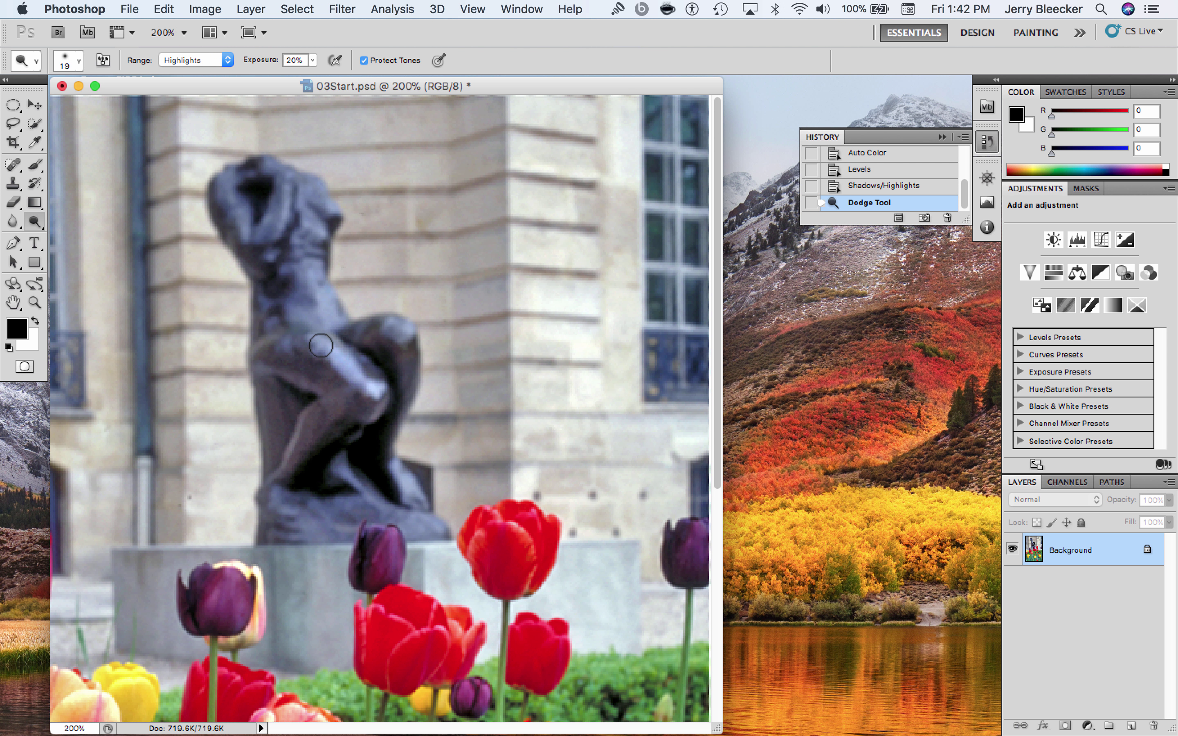
pyautogui.press('super+z')
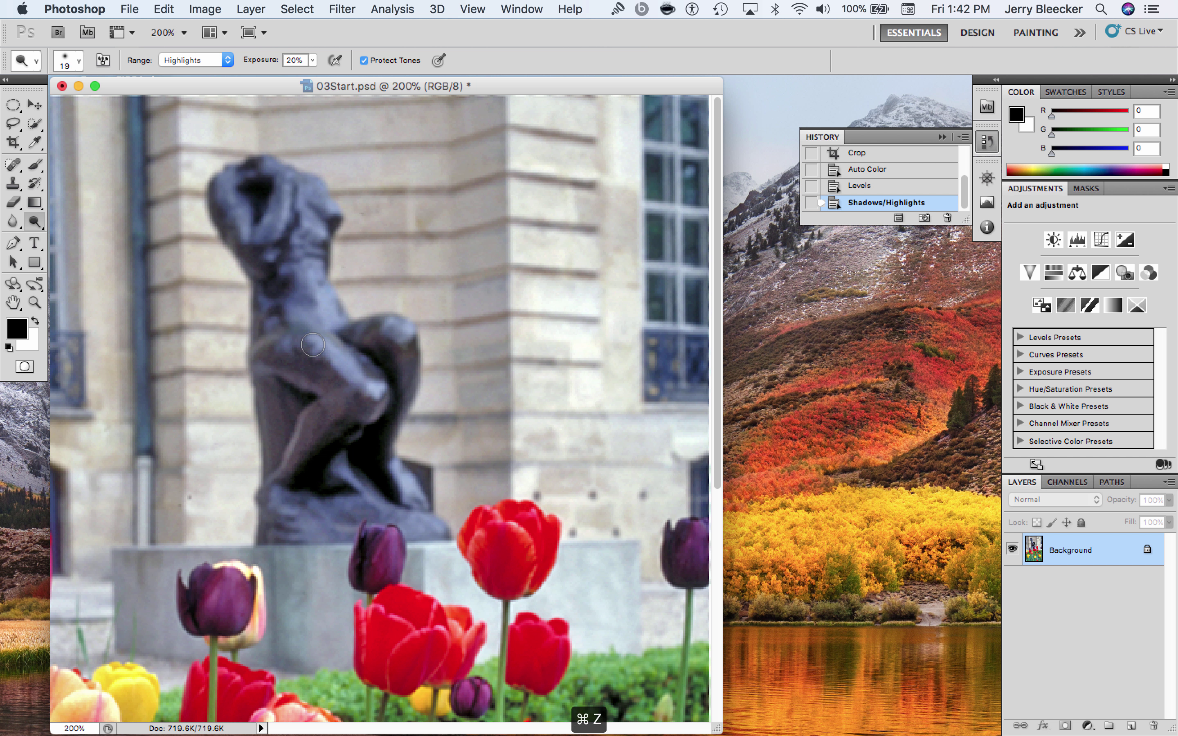
pyautogui.moveTo(330, 355); pyautogui.dragTo(351, 379)
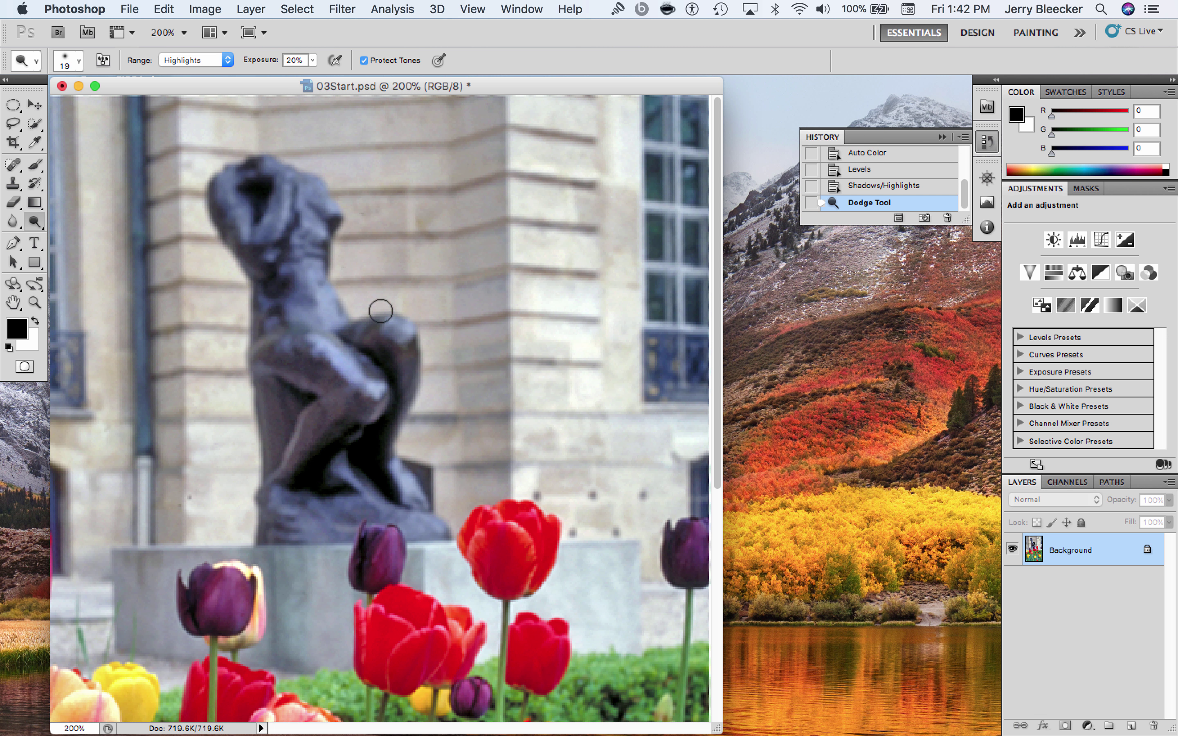
# - Lower the Dodge tool's exposure to 10% and lighten the highlights on the statue's abdomen, undoing the stronger first stroke
pyautogui.moveTo(320, 281); pyautogui.dragTo(337, 325)
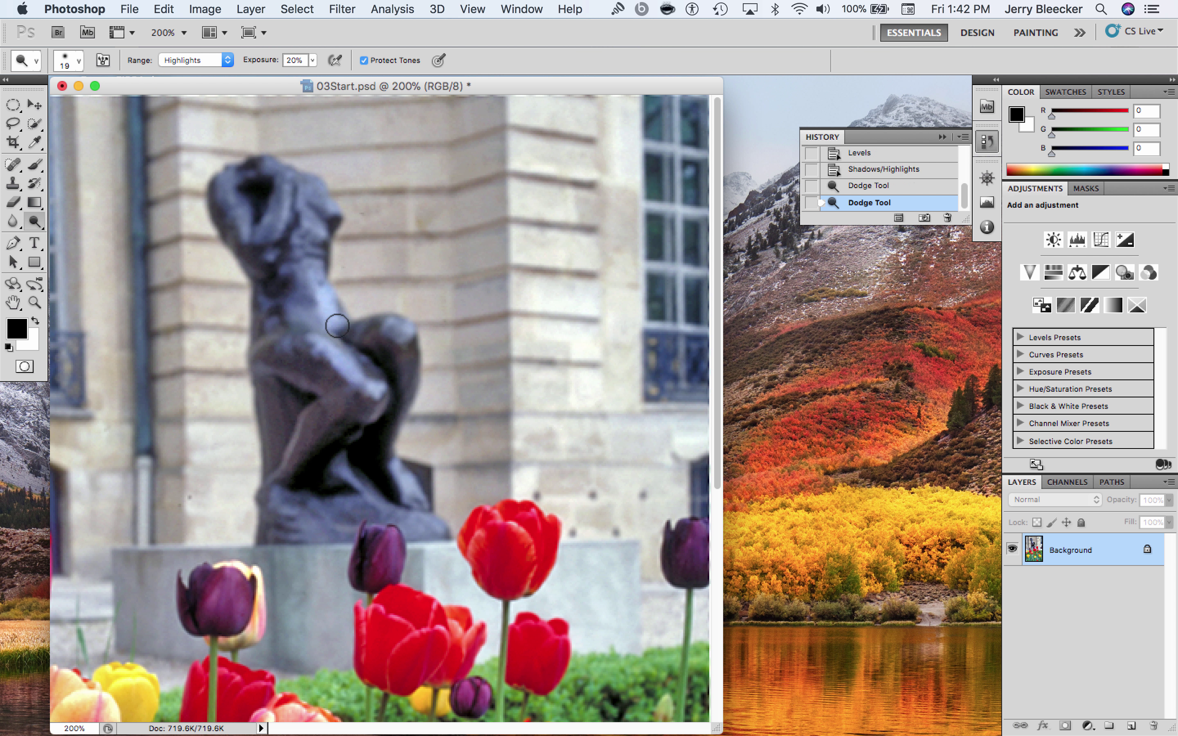
pyautogui.press('super+z')
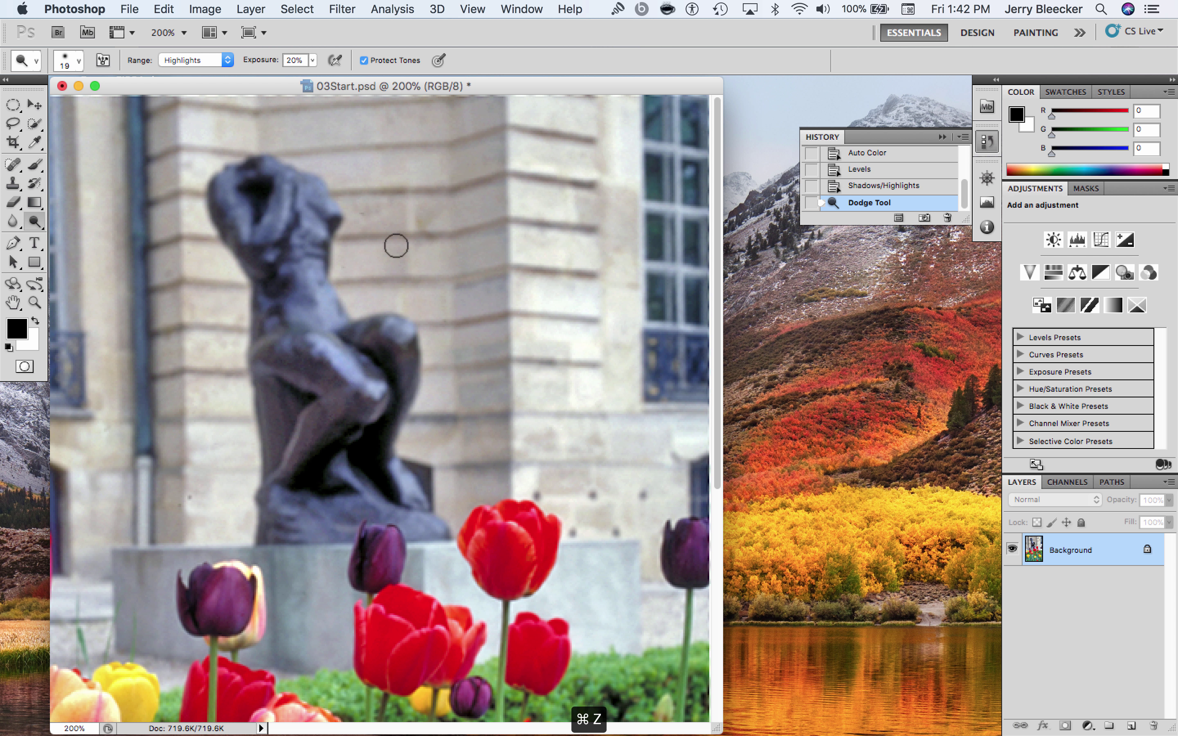
pyautogui.click(312, 61)
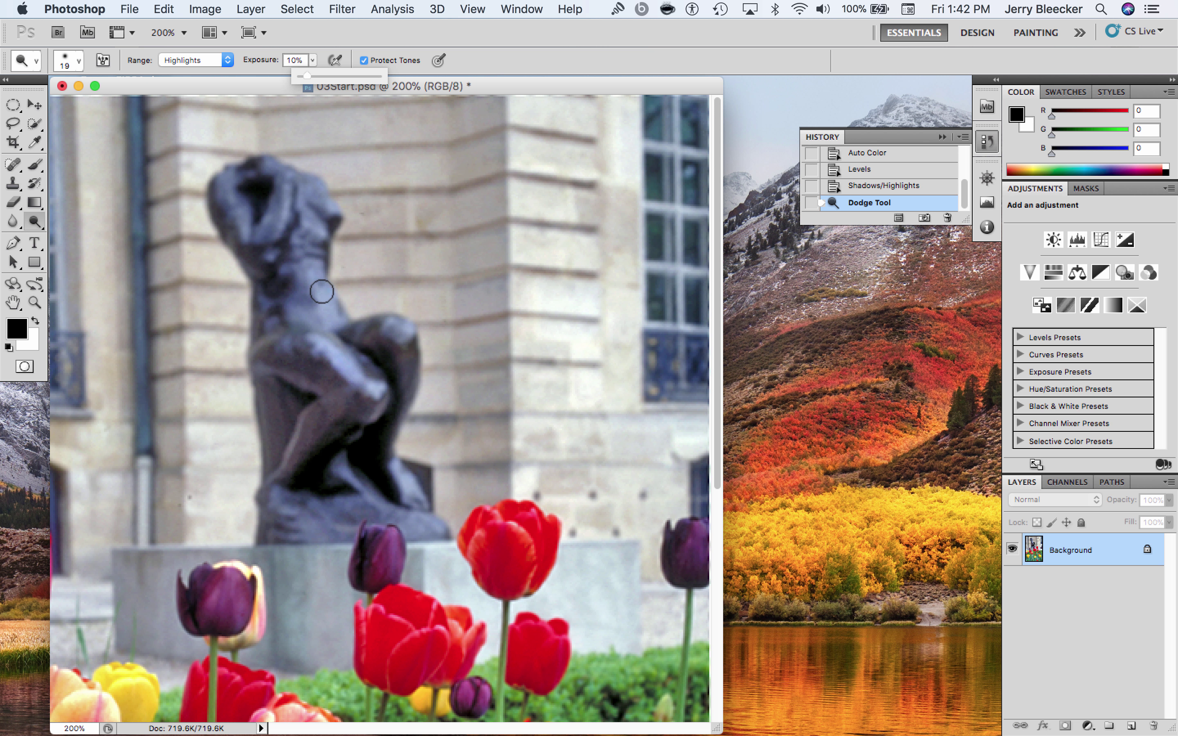
pyautogui.click(332, 310)
pyautogui.click(331, 310)
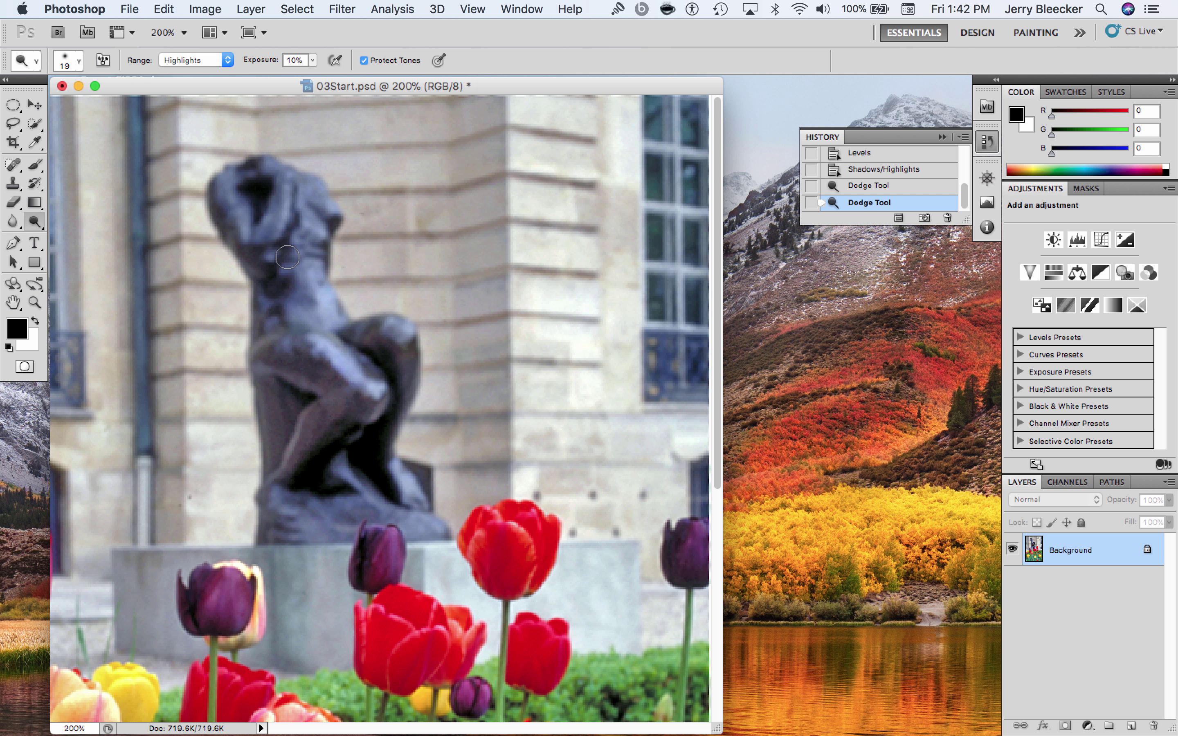
# - Reduce the Dodge brush to 10 px and lighten small highlights on the statue's raised arms and lower leg
pyautogui.click(77, 61)
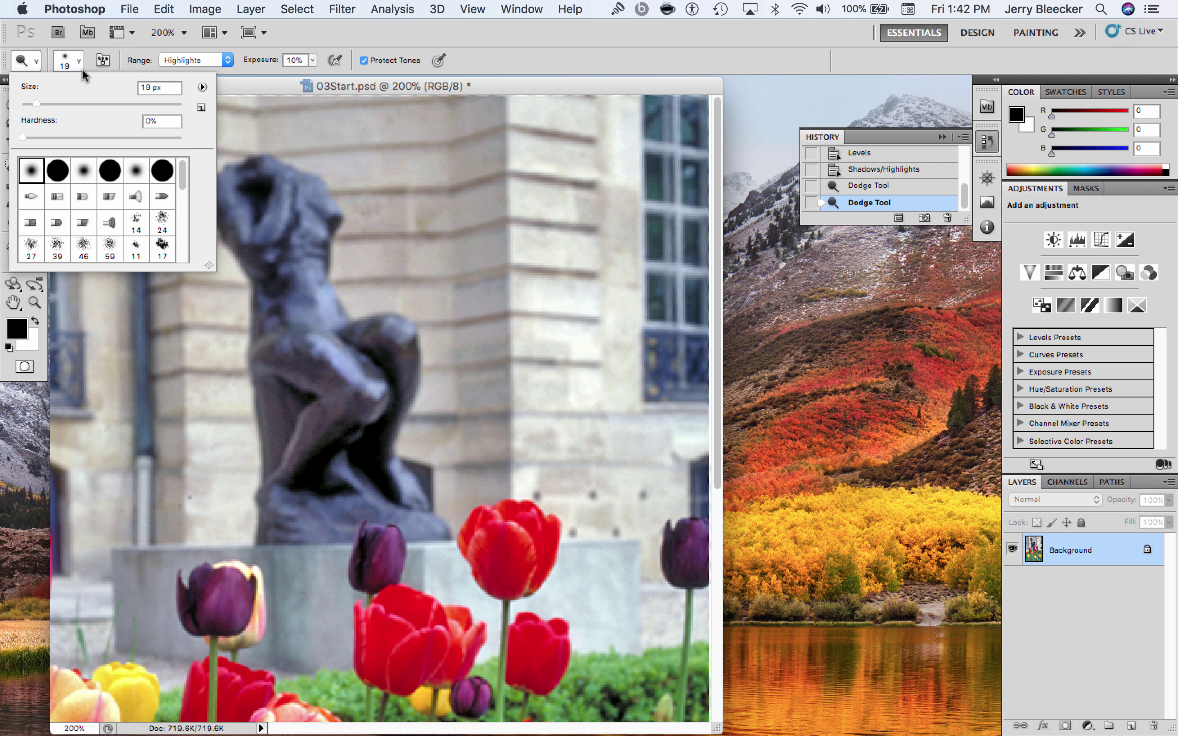
pyautogui.click(36, 104)
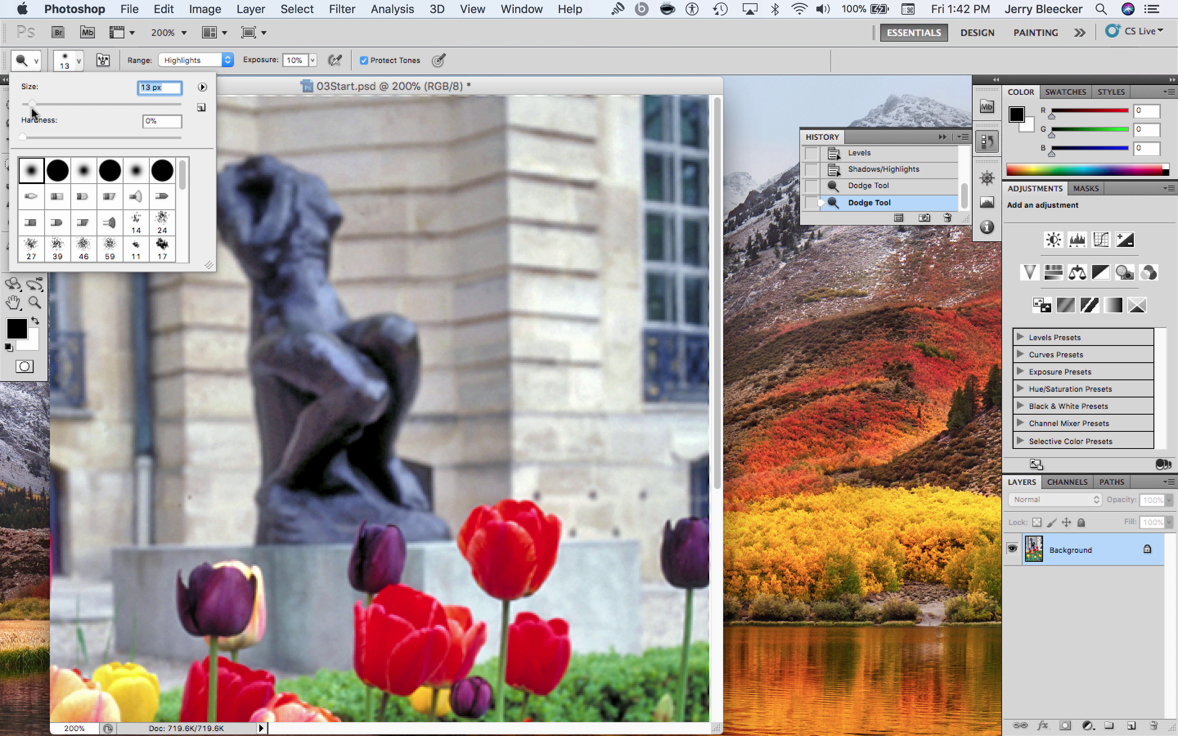
pyautogui.moveTo(29, 109); pyautogui.dragTo(28, 108)
pyautogui.click(284, 218)
pyautogui.click(286, 193)
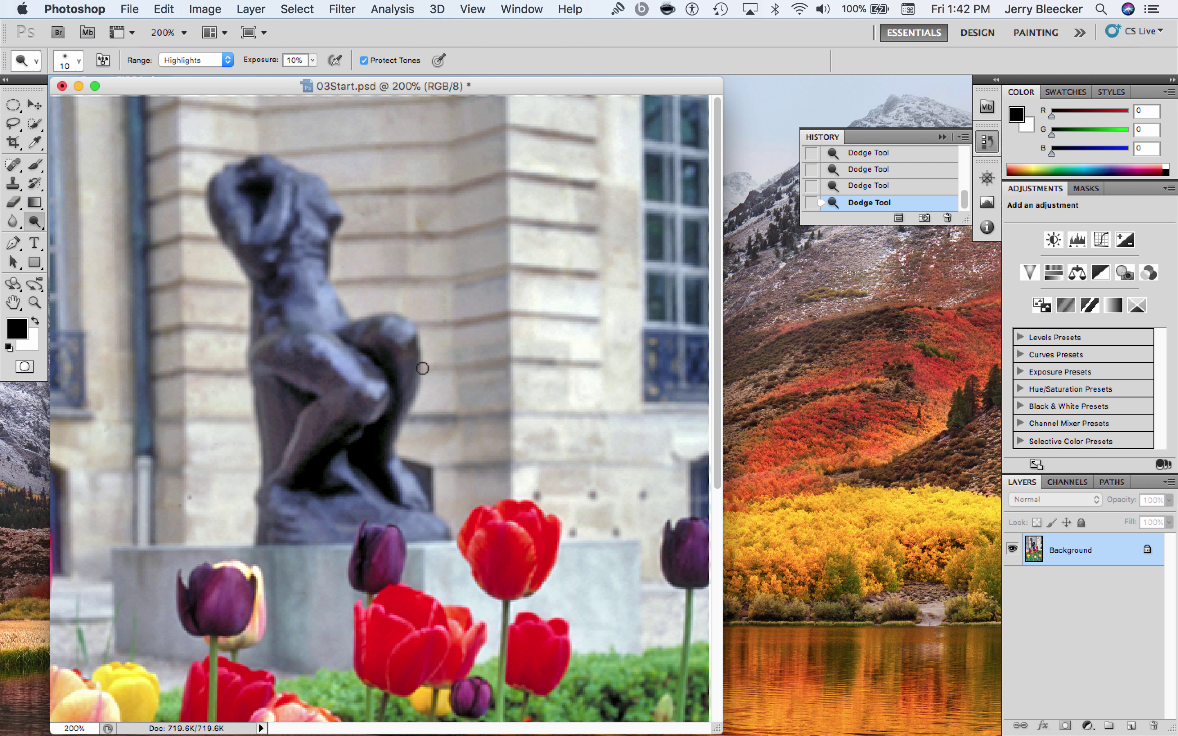
pyautogui.moveTo(399, 470); pyautogui.dragTo(409, 489)
pyautogui.press('super+minus')
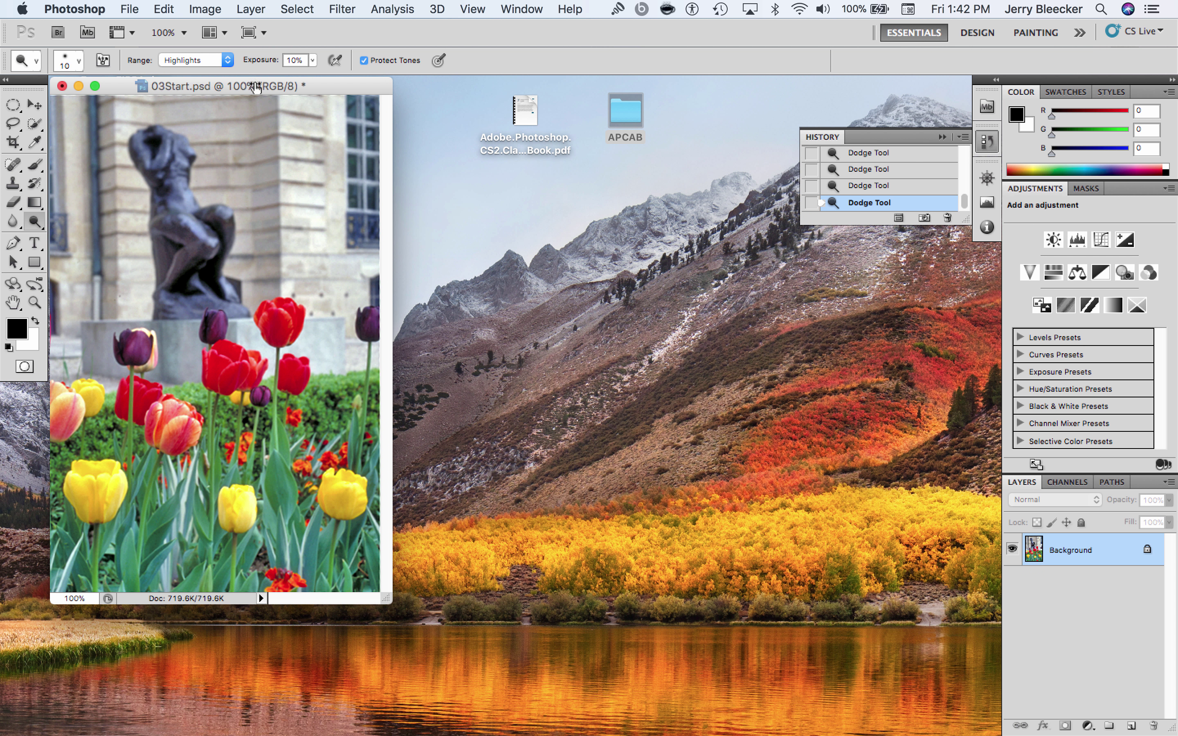
# - Switch the Dodge tool's range to Midtones and back to Highlights
pyautogui.click(205, 60)
pyautogui.click(201, 51)
pyautogui.press('super+equal')
pyautogui.press('super+equal')
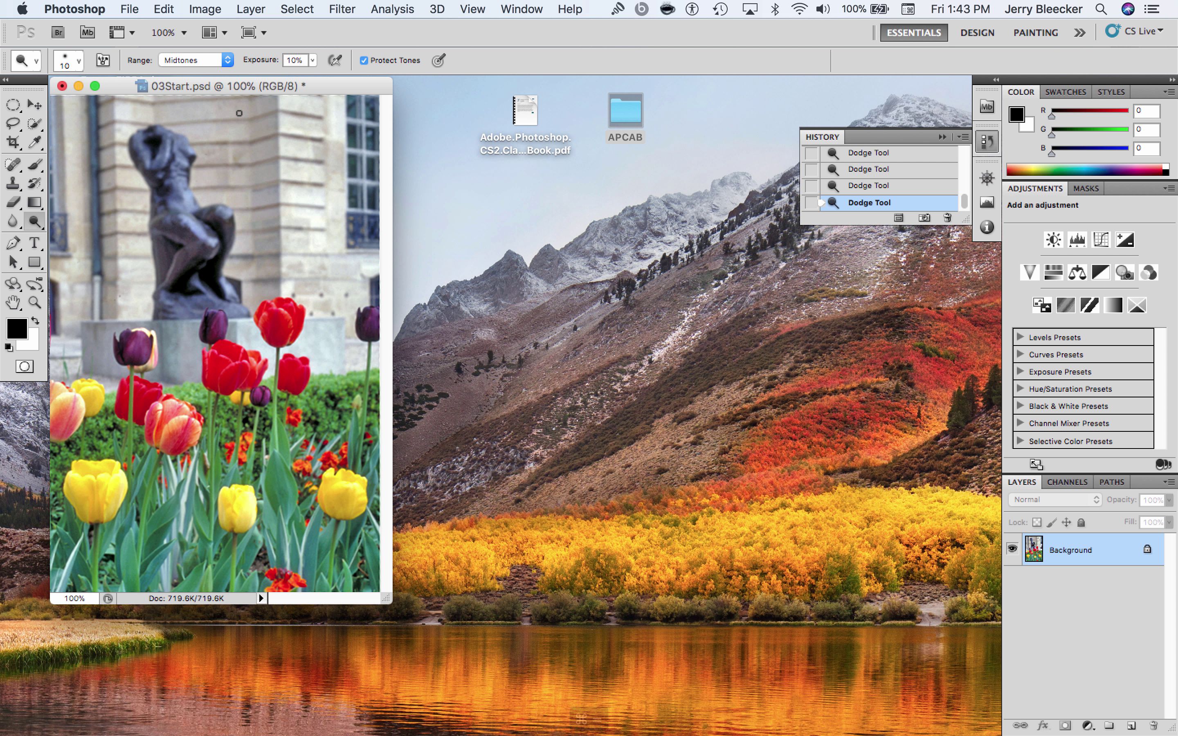
pyautogui.scroll(-3, 315, 256)
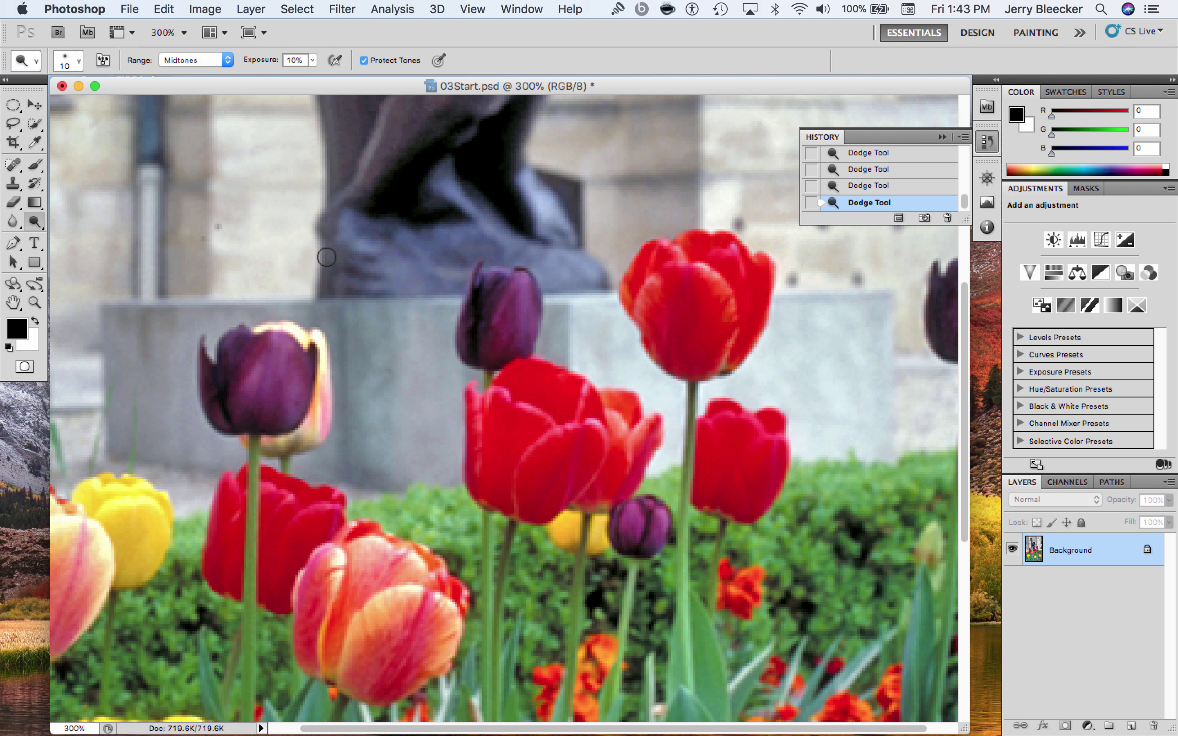
pyautogui.scroll(10, 336, 248)
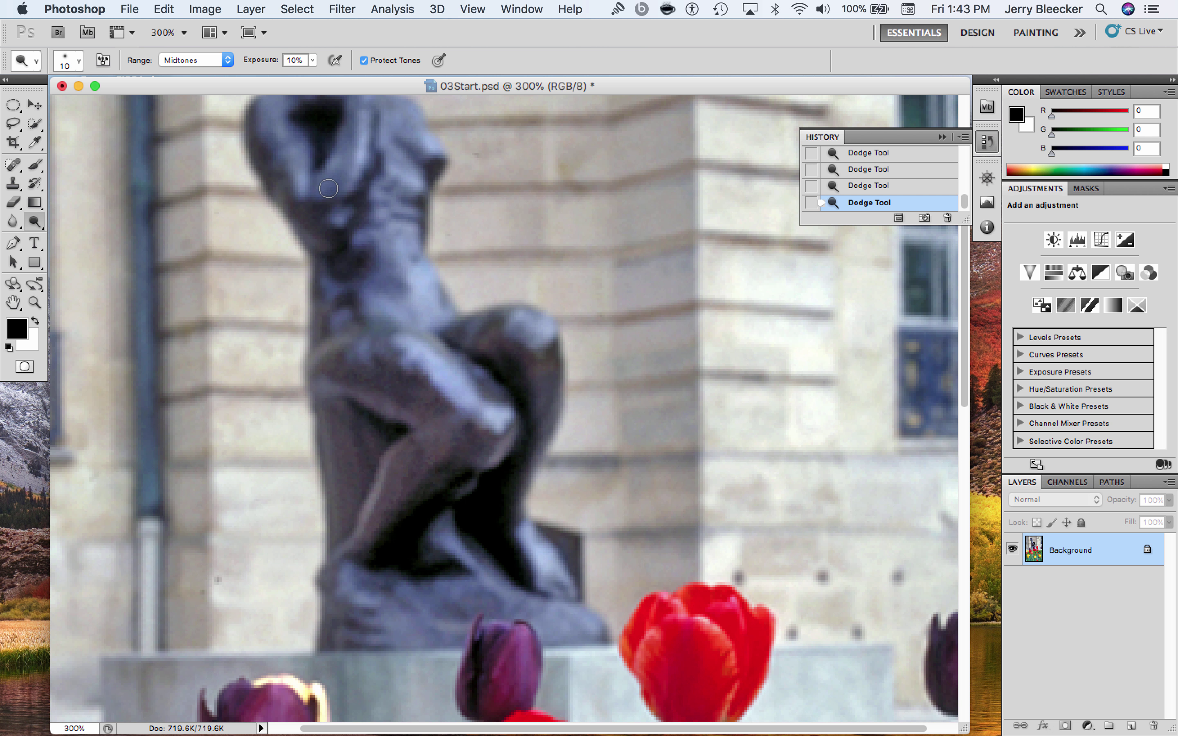
pyautogui.click(197, 60)
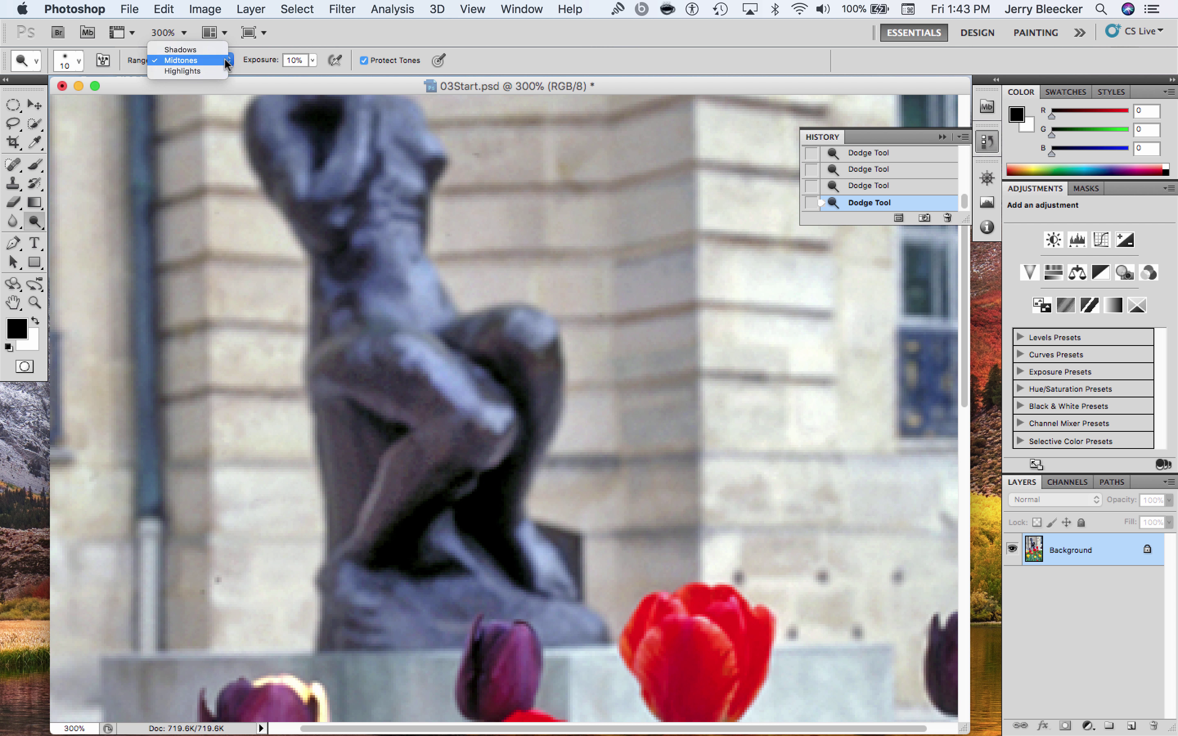
pyautogui.click(197, 71)
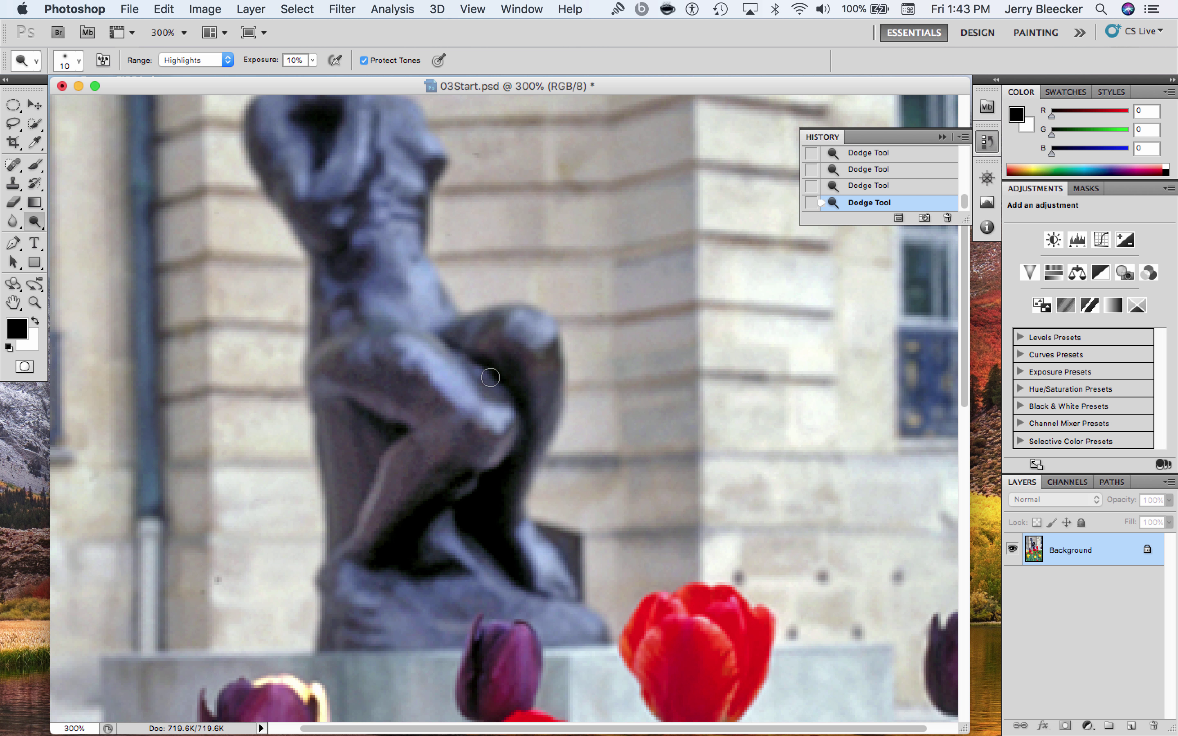
# - Examine the dodged highlights over the whole statue, both close up and at 100%
pyautogui.scroll(-2, 474, 338)
pyautogui.scroll(4, 475, 338)
pyautogui.scroll(3, 474, 338)
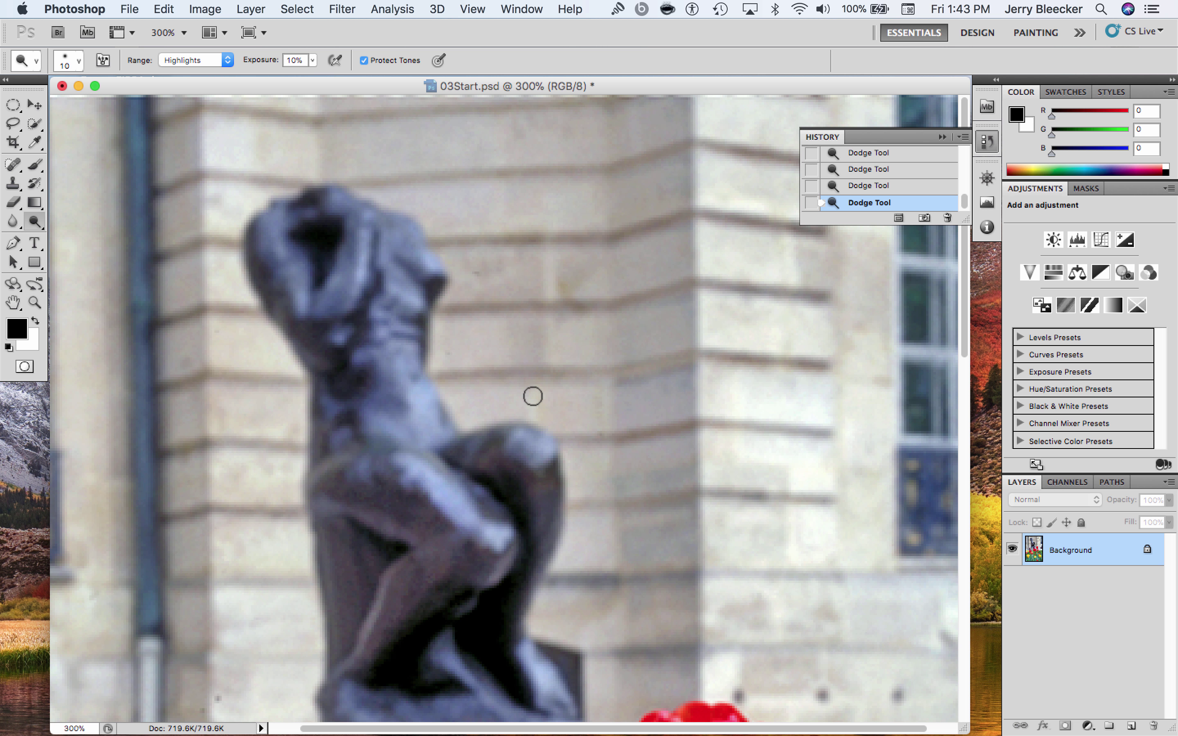
pyautogui.scroll(-5, 533, 396)
pyautogui.scroll(3, 531, 384)
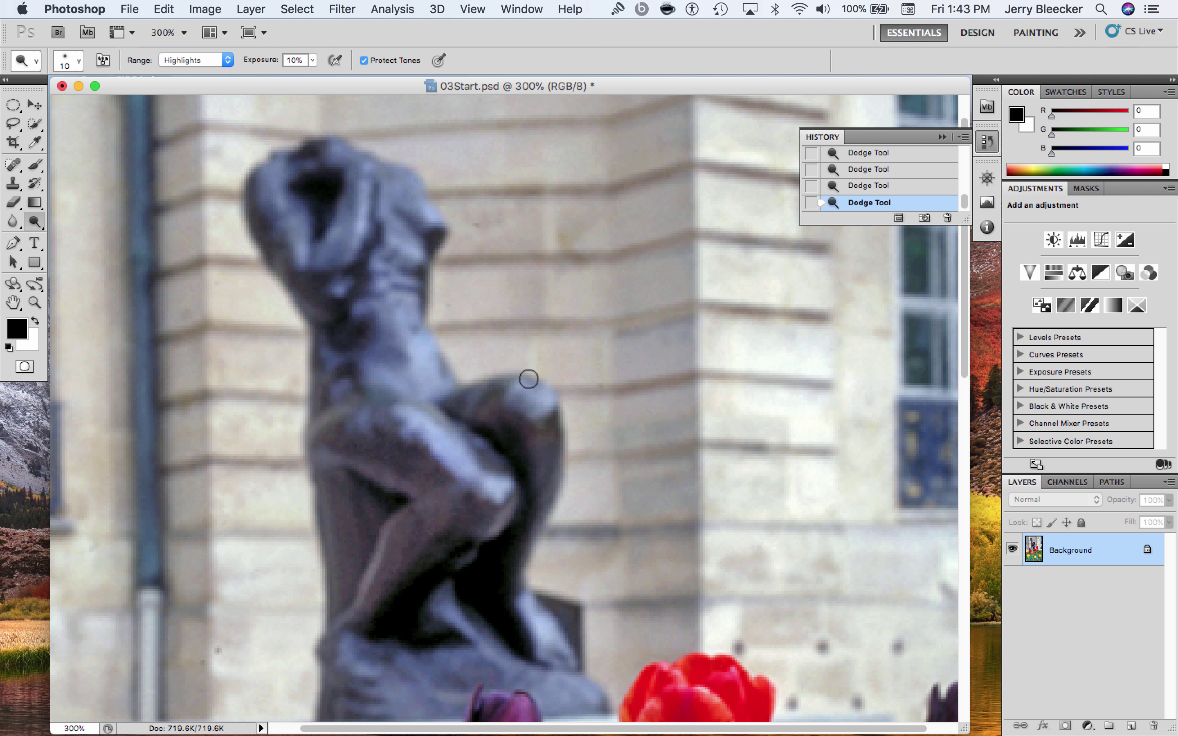
pyautogui.press('super+minus')
pyautogui.press('super+minus')
pyautogui.rightClick(962, 323)
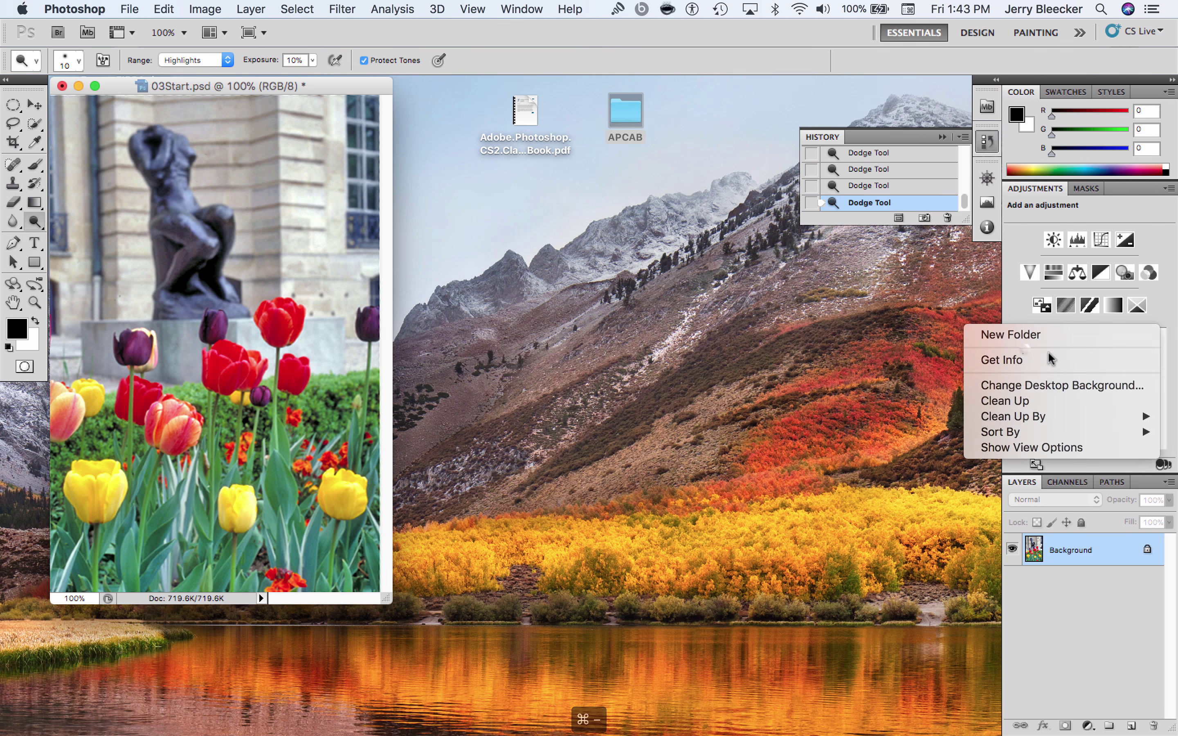
pyautogui.click(800, 437)
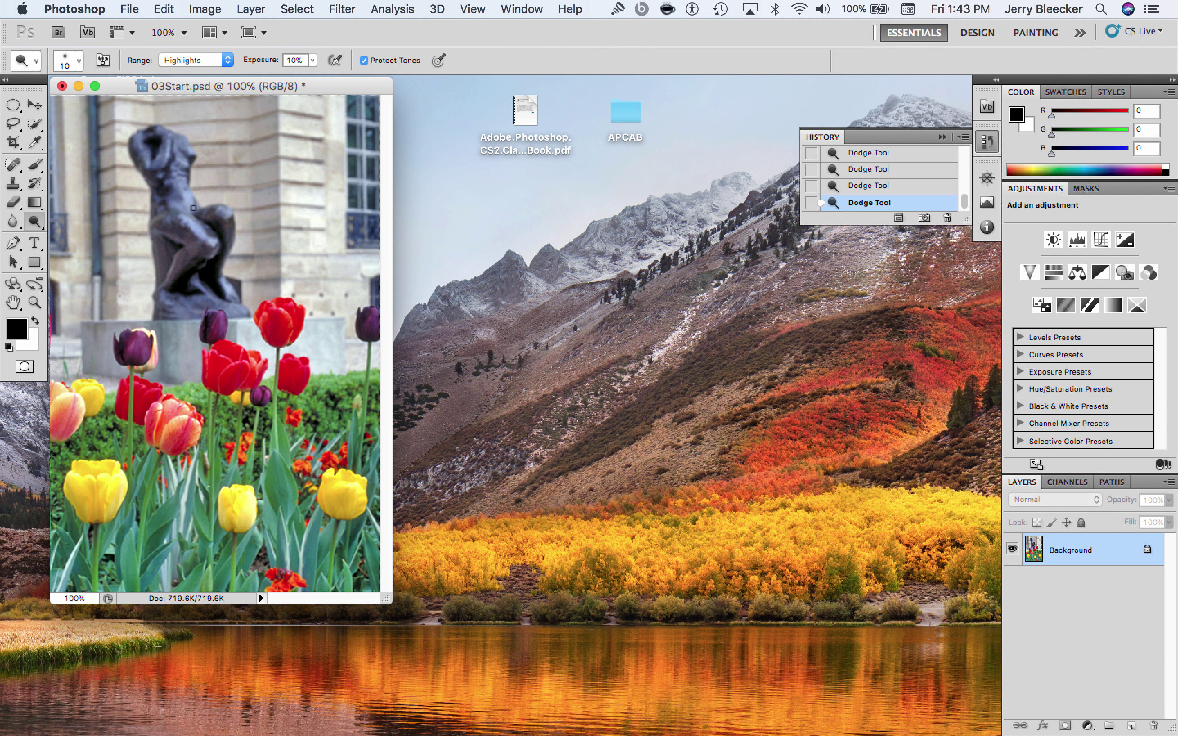
# - Move the document window and enlarge it around the photo, checking the statue's retouched highlights at 200% and 100%
pyautogui.moveTo(335, 86); pyautogui.dragTo(402, 87)
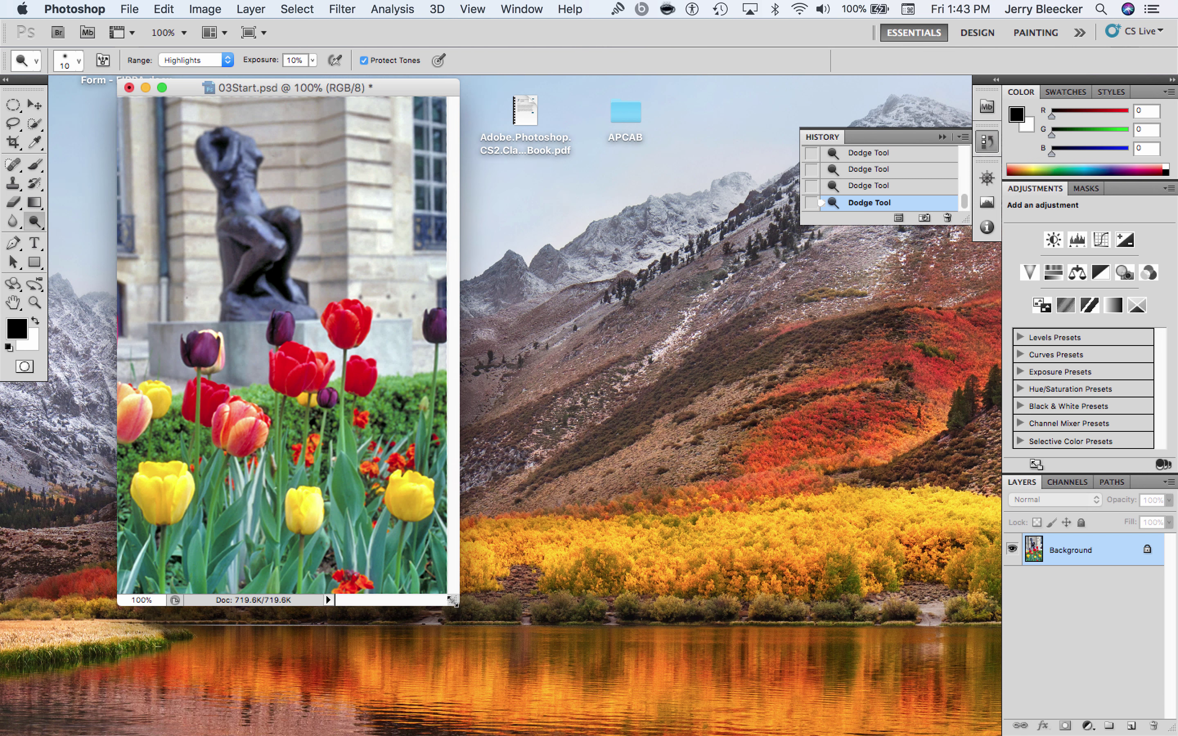
pyautogui.moveTo(453, 600); pyautogui.dragTo(670, 639)
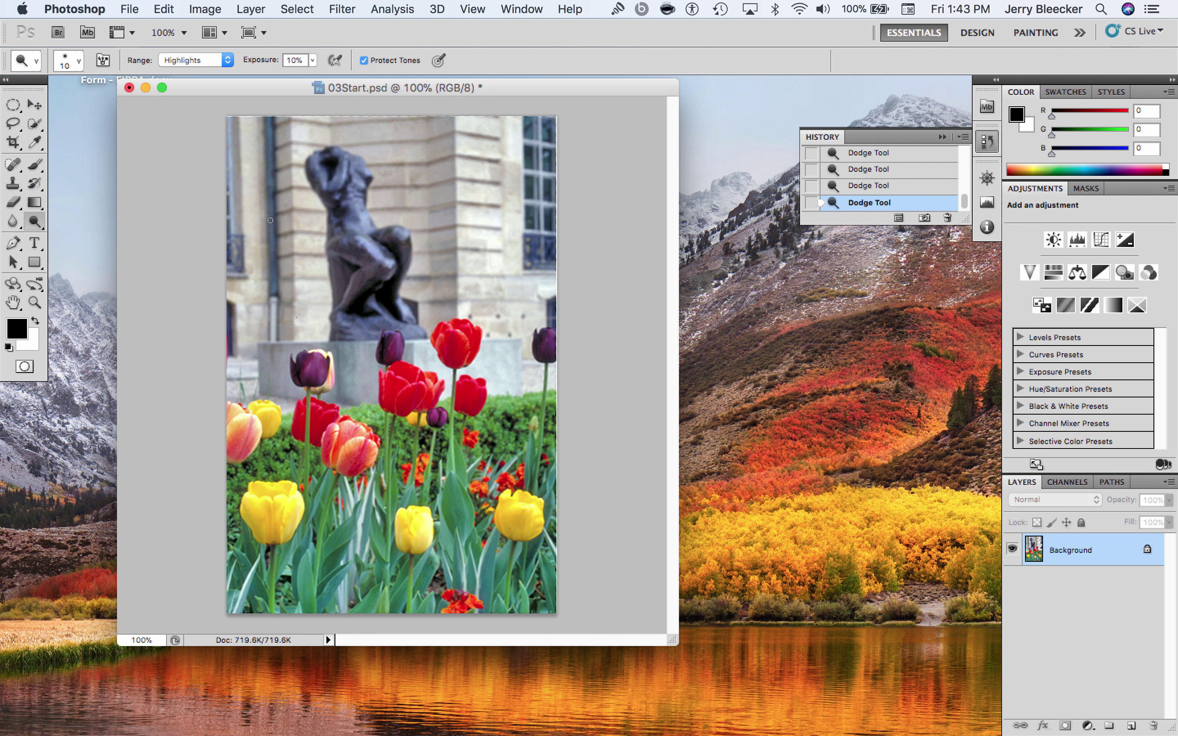
pyautogui.press('super+equal')
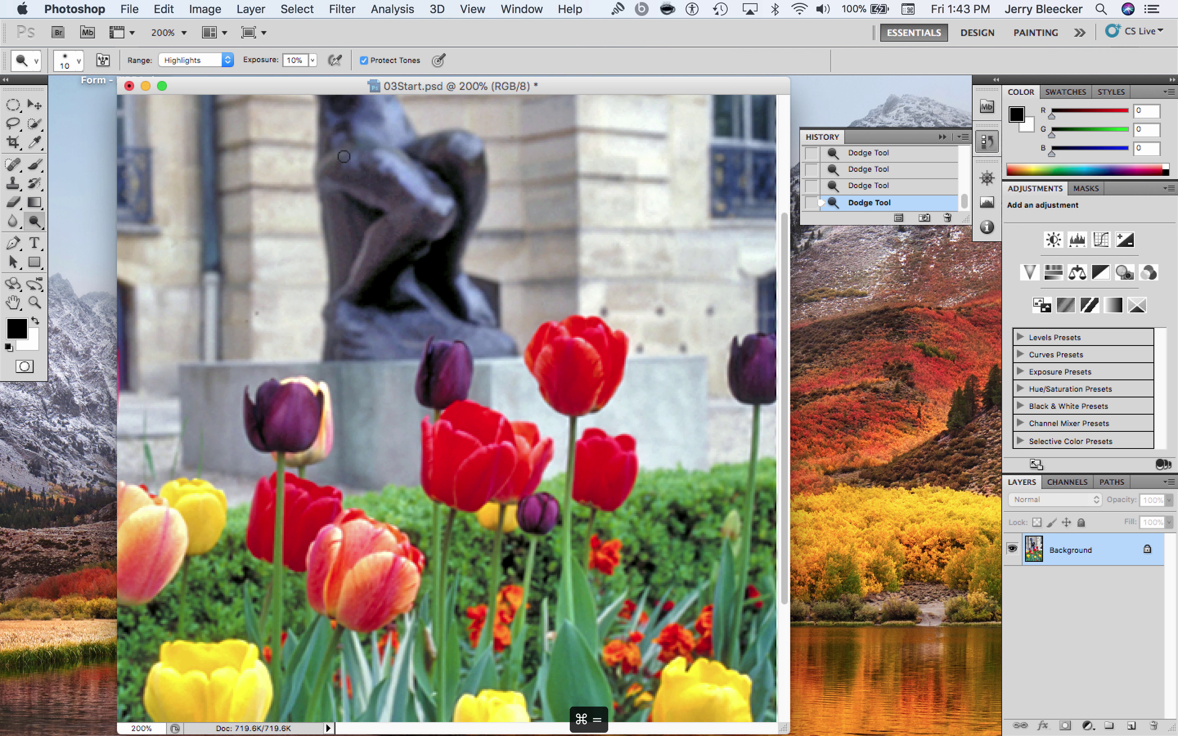
pyautogui.scroll(-3, 416, 320)
pyautogui.scroll(5, 414, 317)
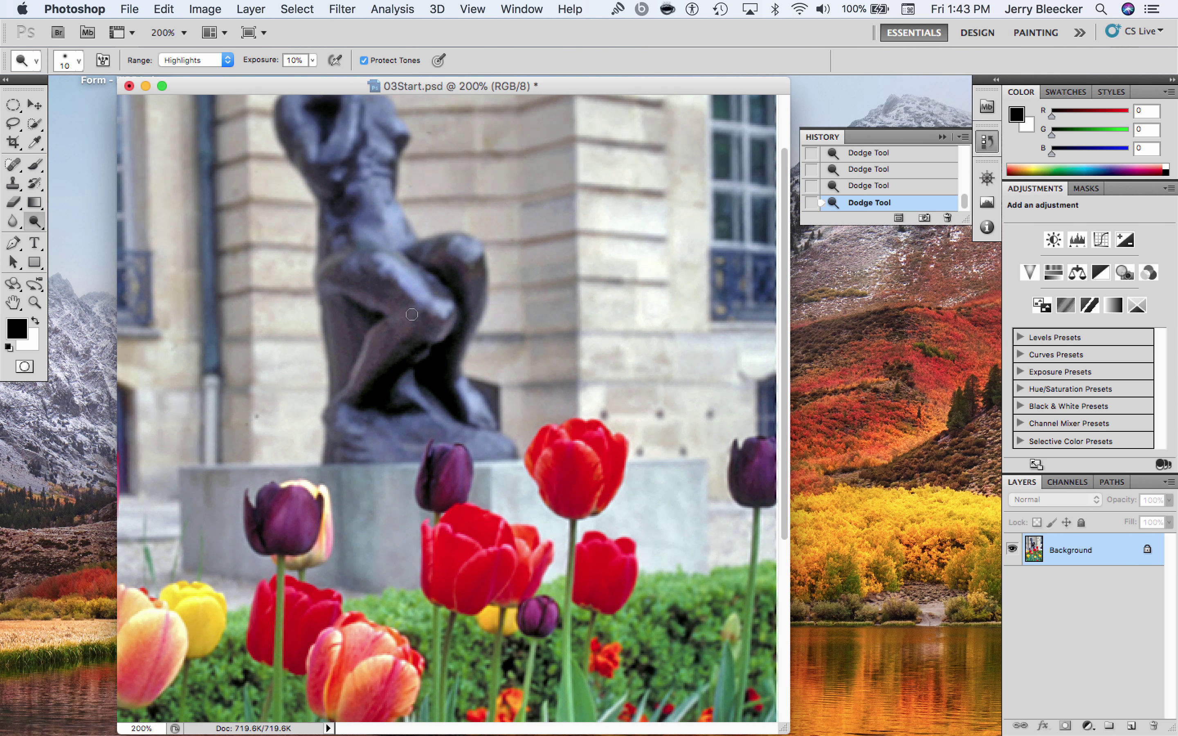
pyautogui.scroll(-5, 412, 315)
pyautogui.scroll(7, 409, 312)
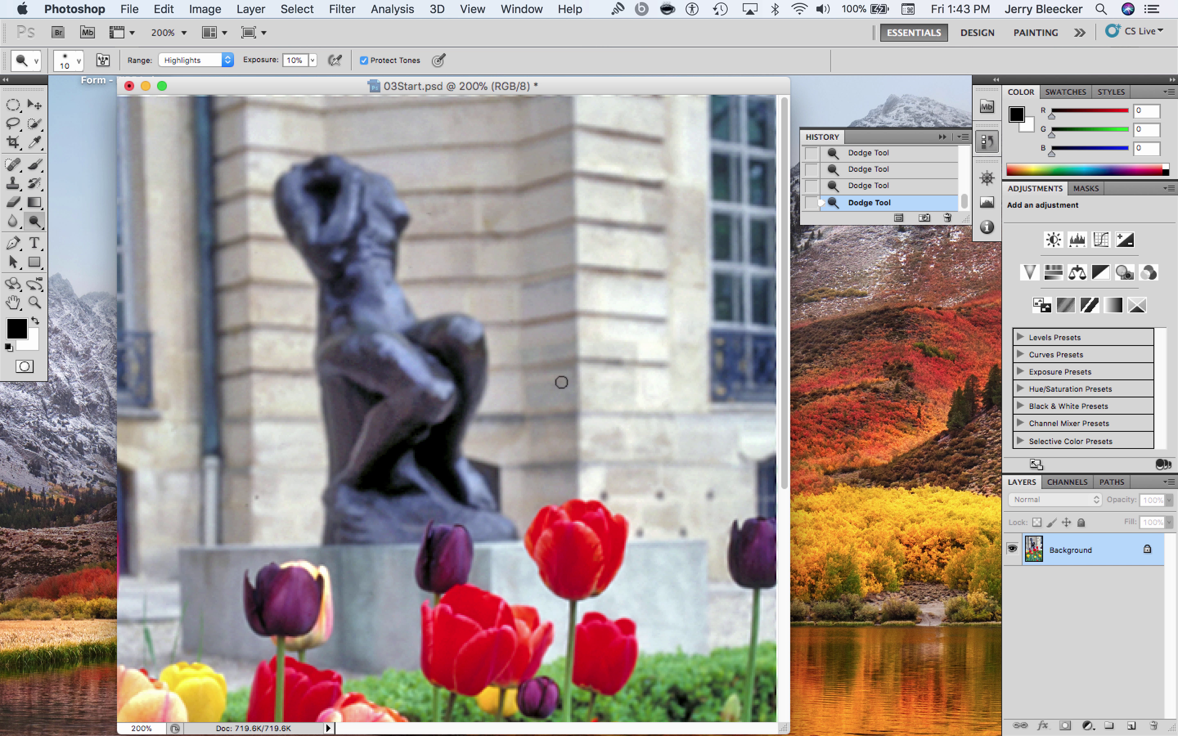
pyautogui.press('super+minus')
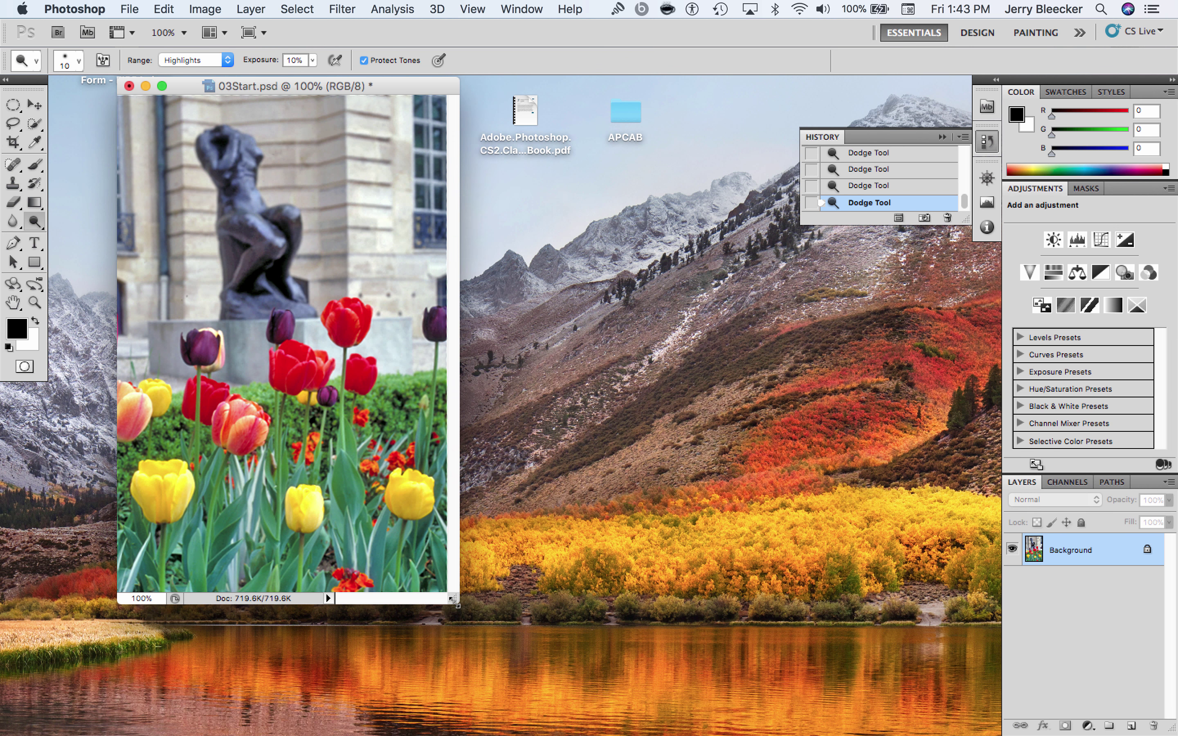
pyautogui.moveTo(456, 605); pyautogui.dragTo(635, 642)
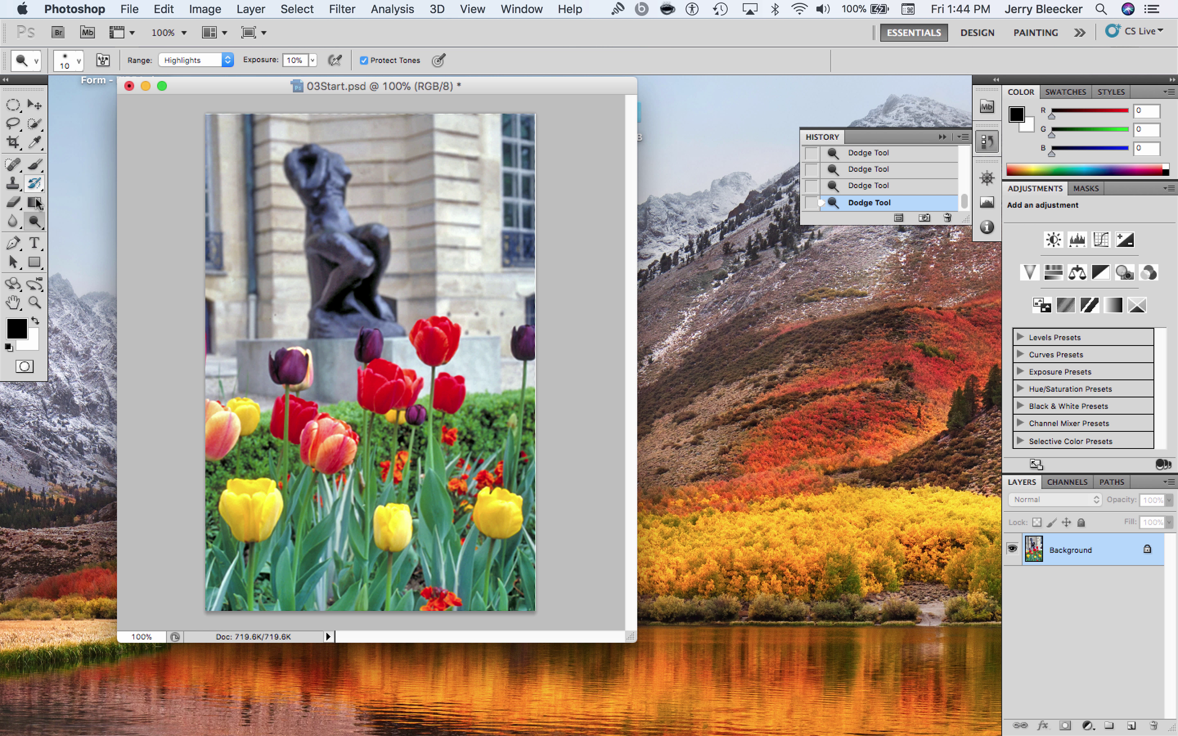
# - Switch to the Sponge tool and set its mode to Saturate with a flow of 20%
pyautogui.click(38, 222)
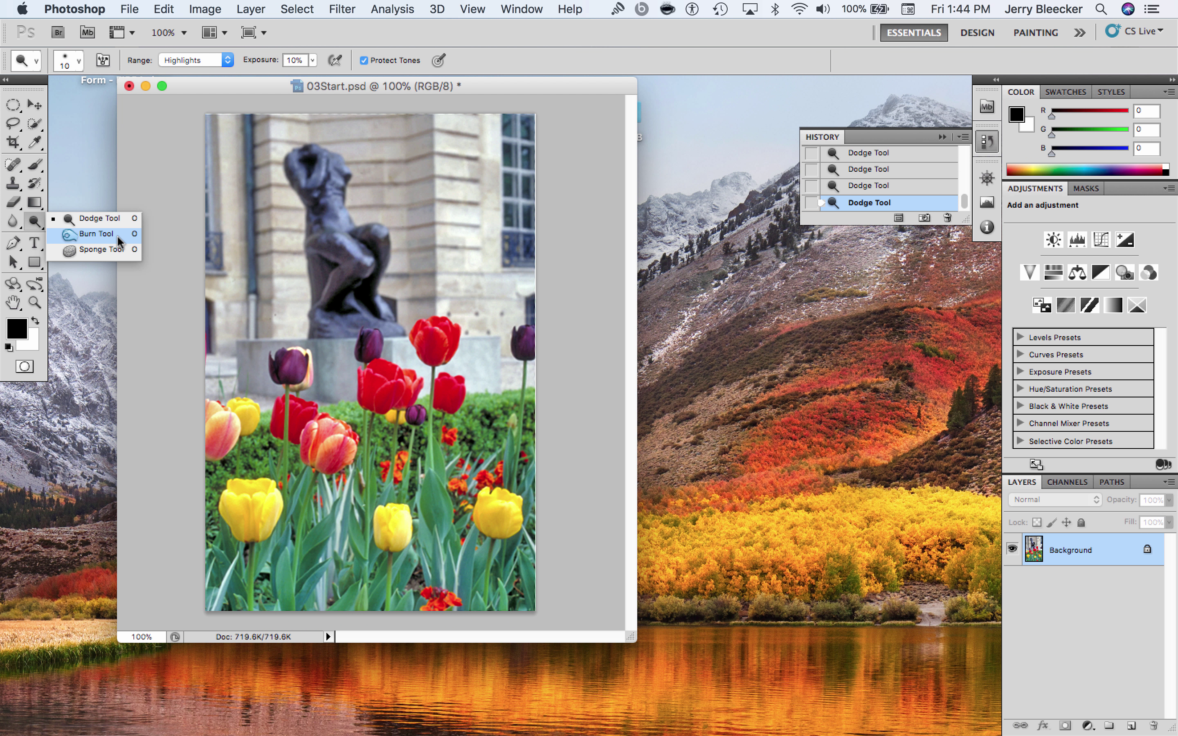
pyautogui.click(118, 248)
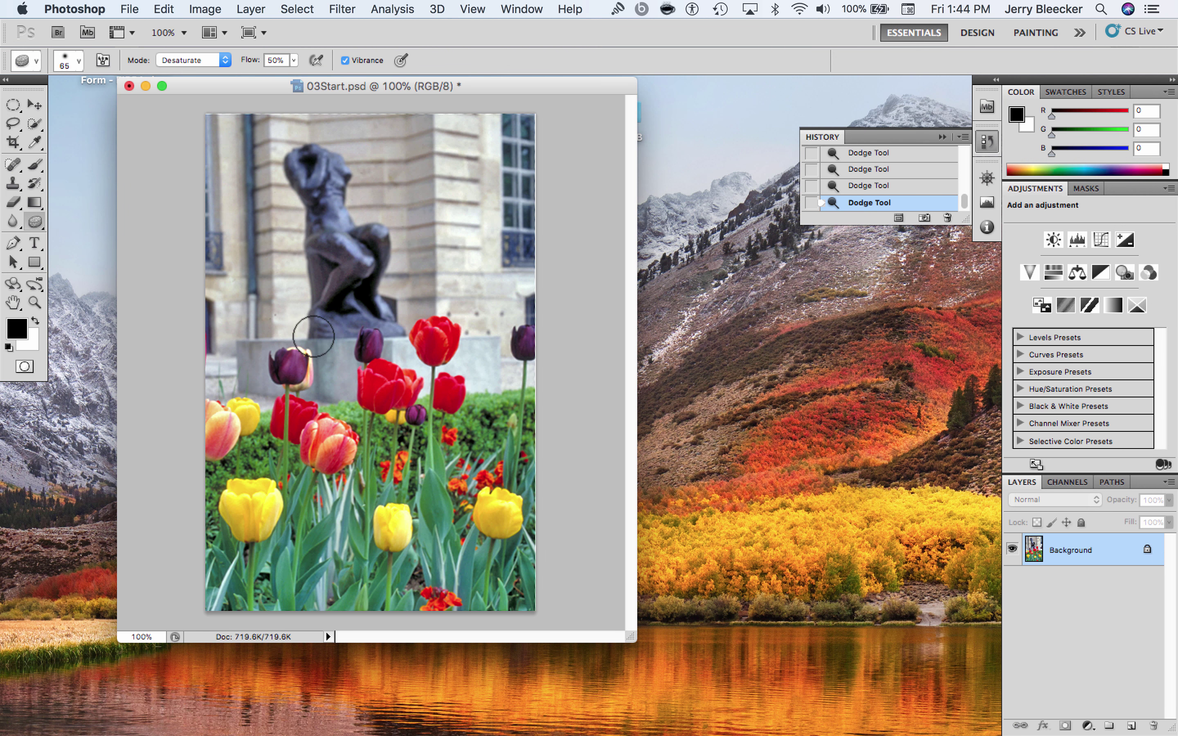
pyautogui.click(77, 61)
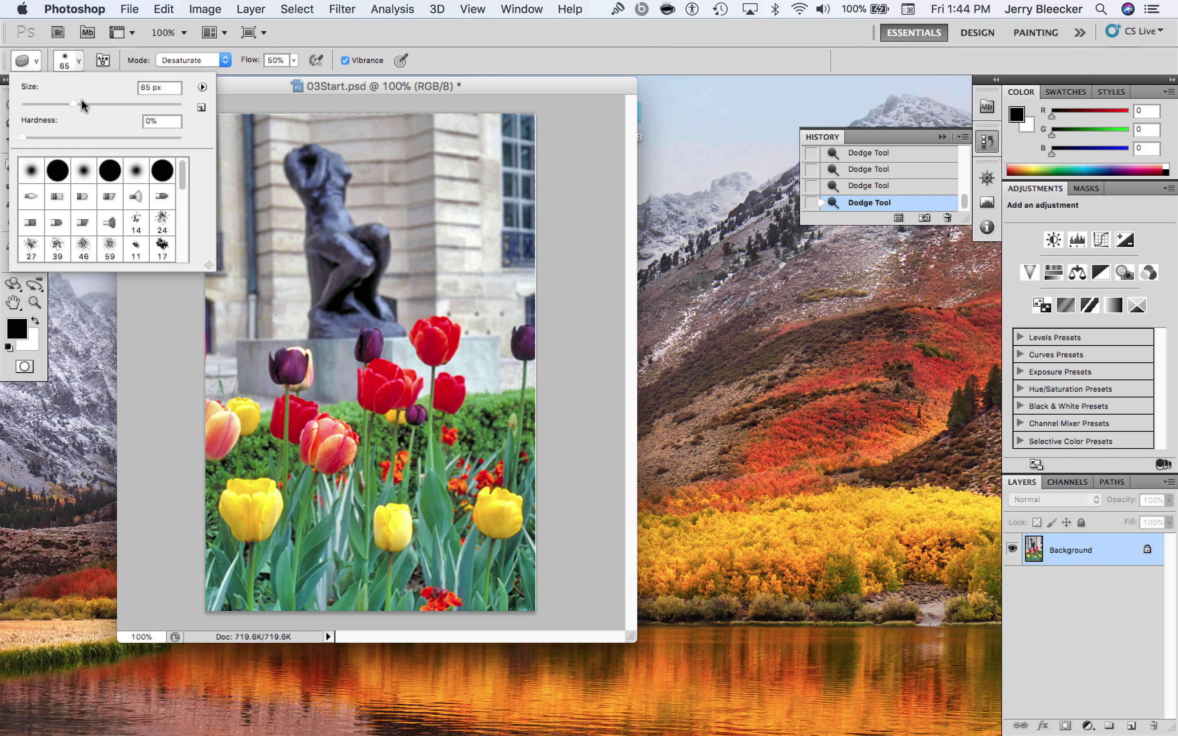
pyautogui.click(231, 44)
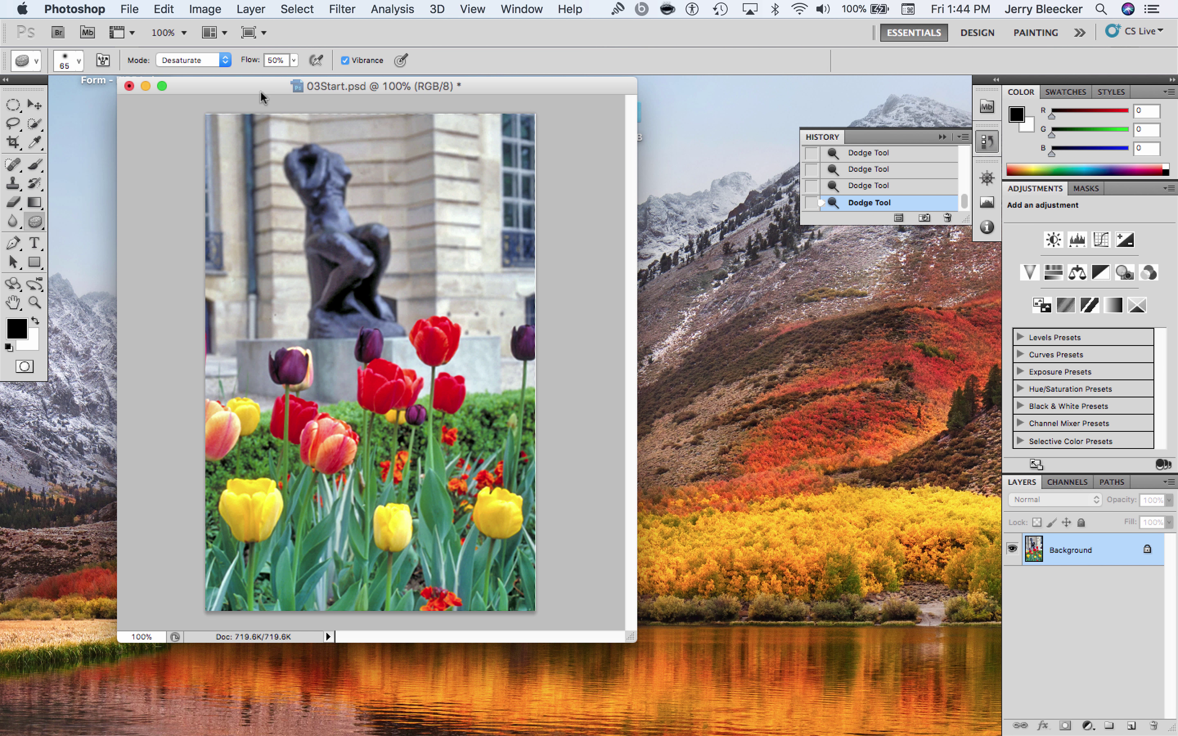
pyautogui.click(188, 61)
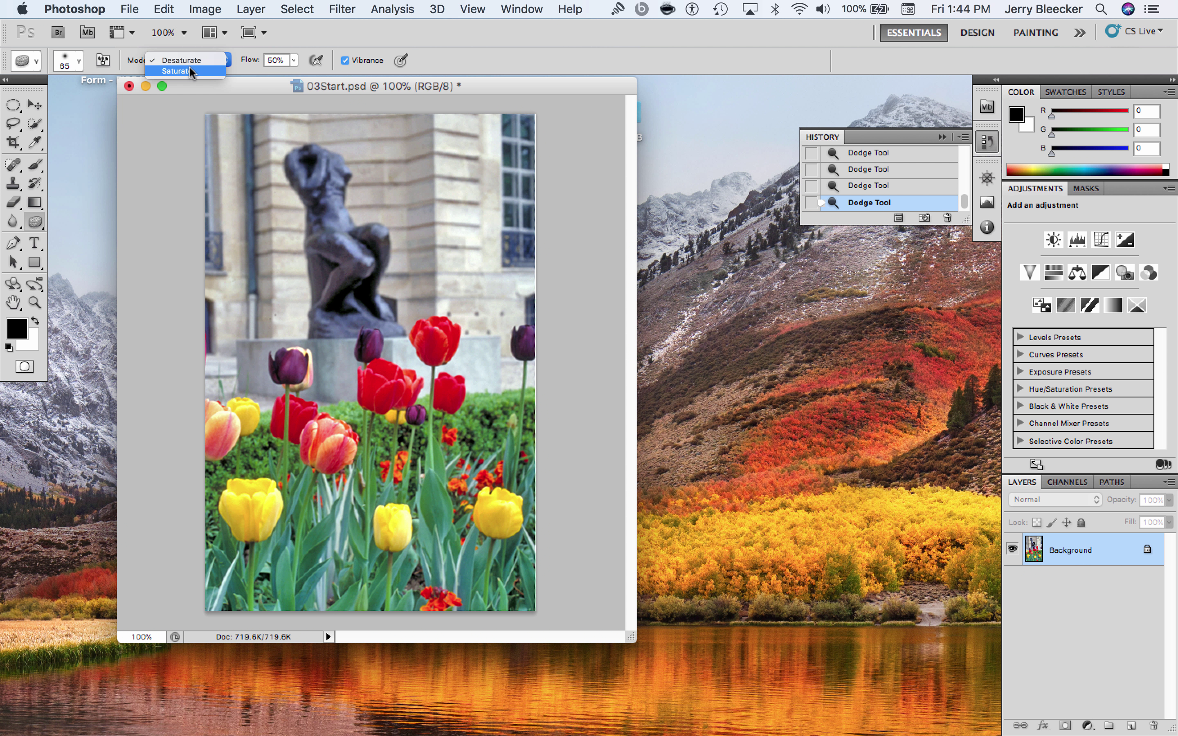
pyautogui.click(192, 69)
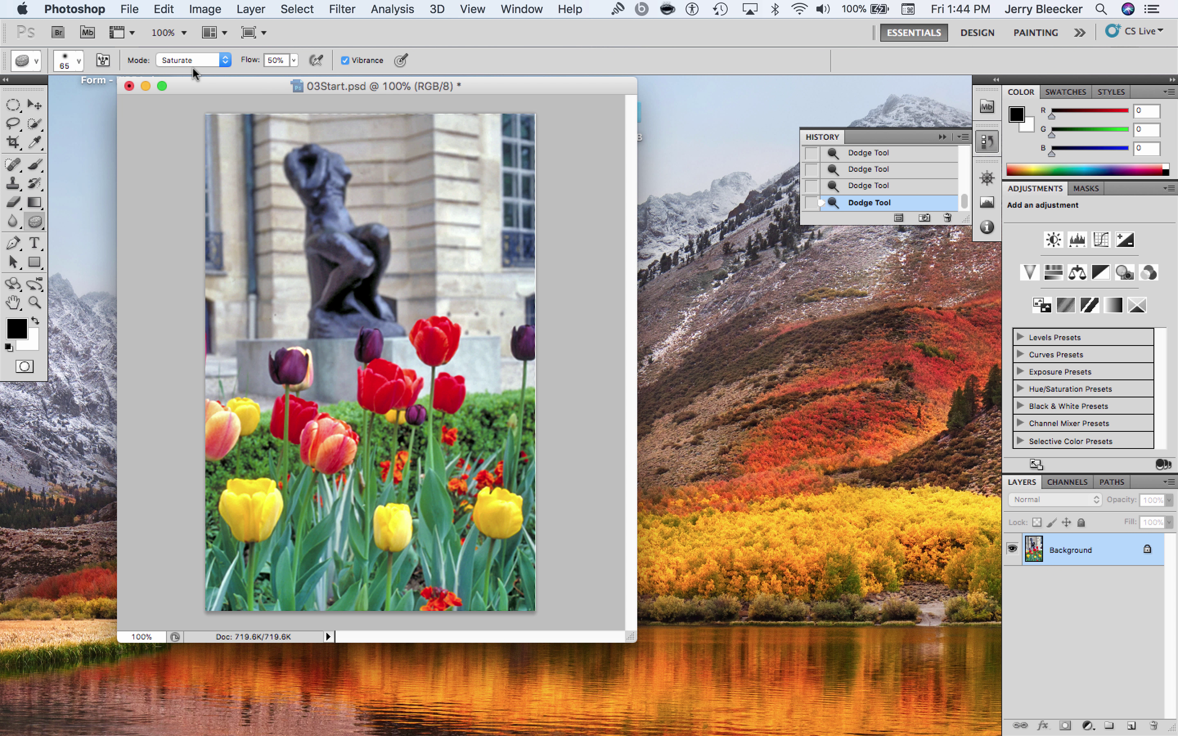
pyautogui.click(294, 60)
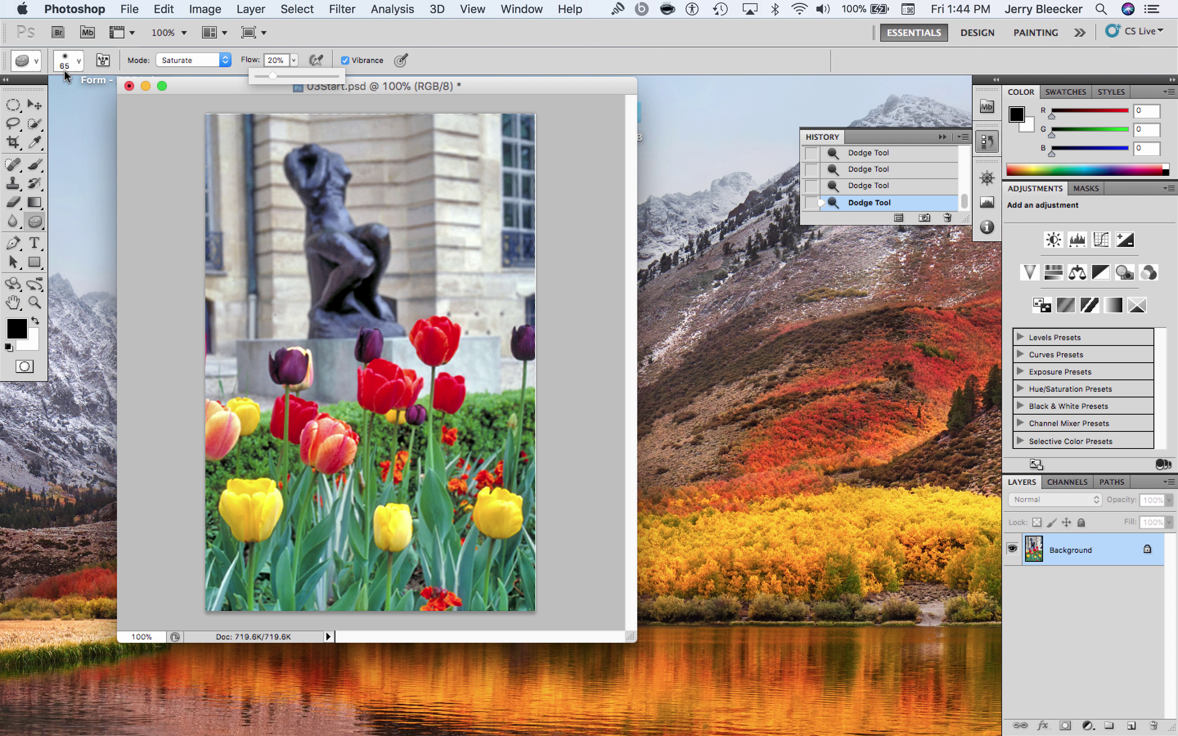
# - Give the Sponge tool a soft round brush of 12 px with 0% hardness
pyautogui.click(78, 59)
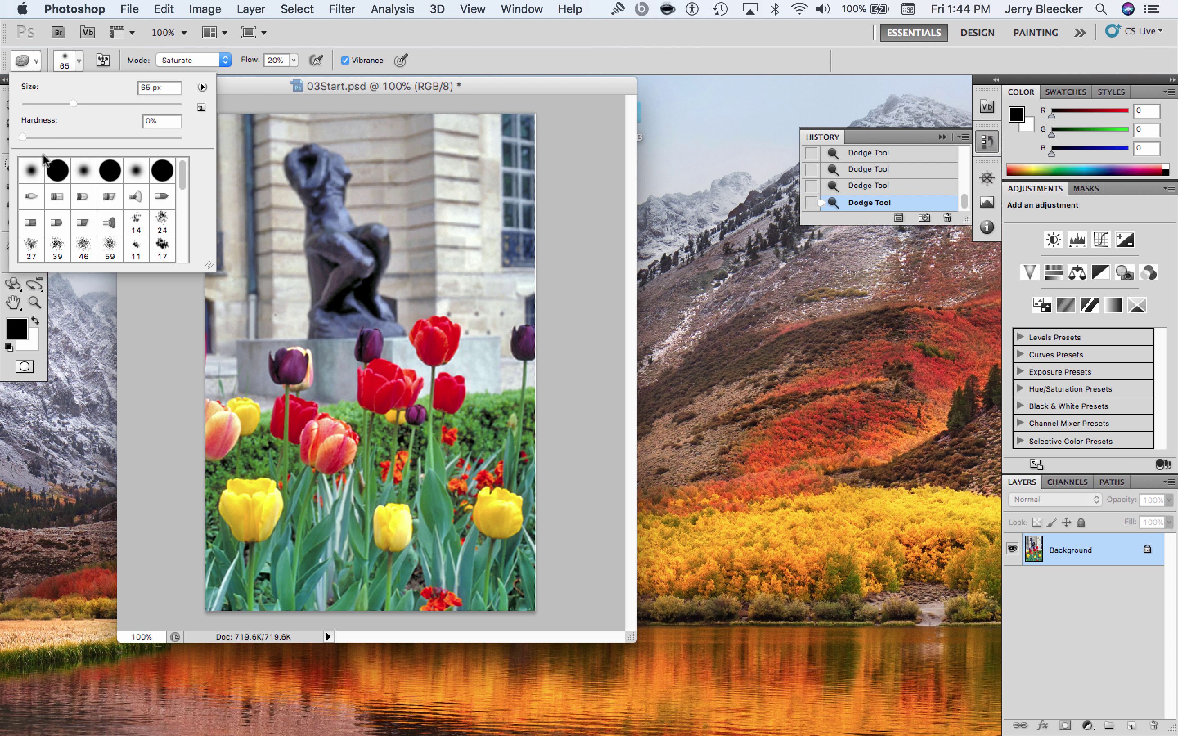
pyautogui.click(31, 170)
pyautogui.moveTo(72, 105); pyautogui.dragTo(31, 102)
pyautogui.press('super+equal')
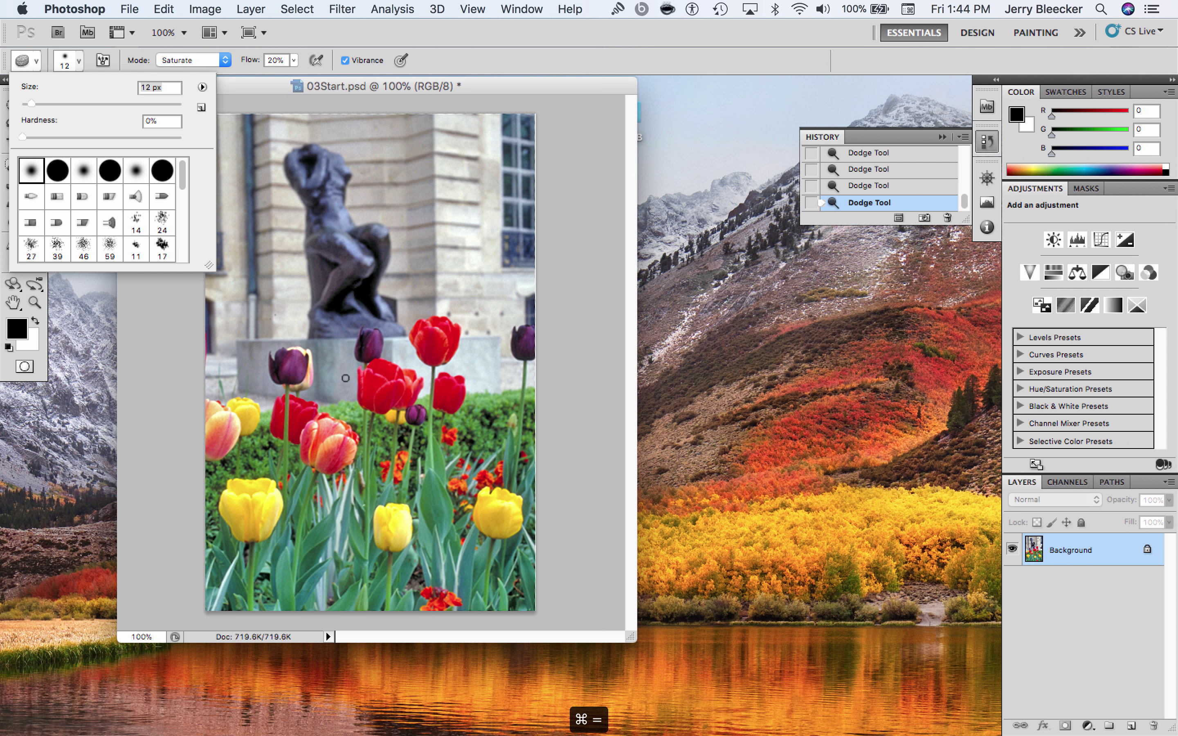
pyautogui.click(590, 228)
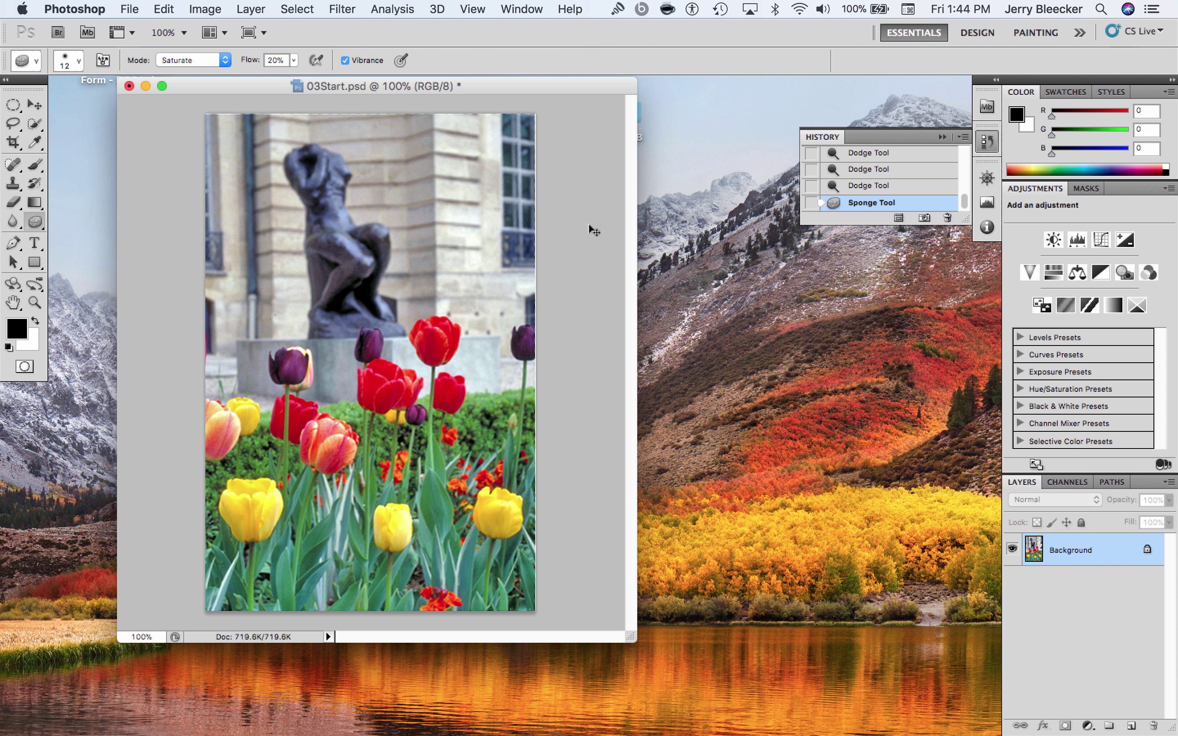
pyautogui.press('super+equal')
pyautogui.press('super+equal')
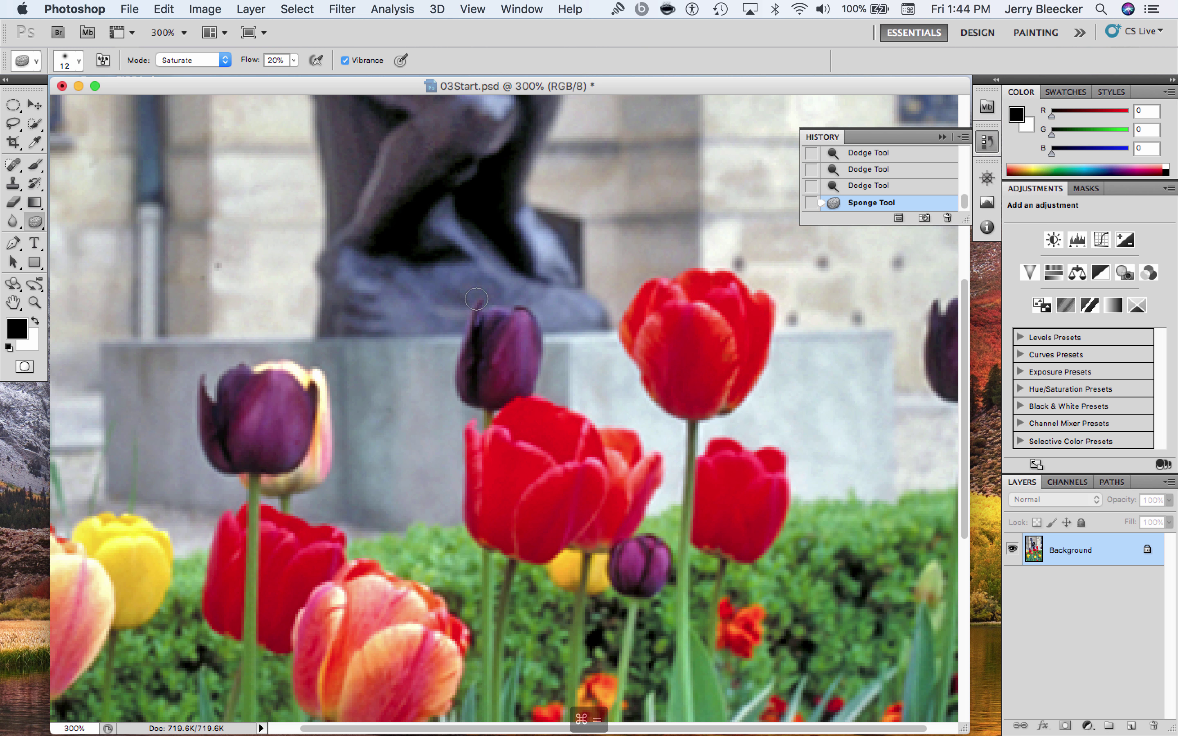
# - Saturate the petals of the large orange-pink tulip and the dark purple tulip beside the pedestal with Sponge strokes
pyautogui.scroll(2, 584, 254)
pyautogui.scroll(-6, 552, 350)
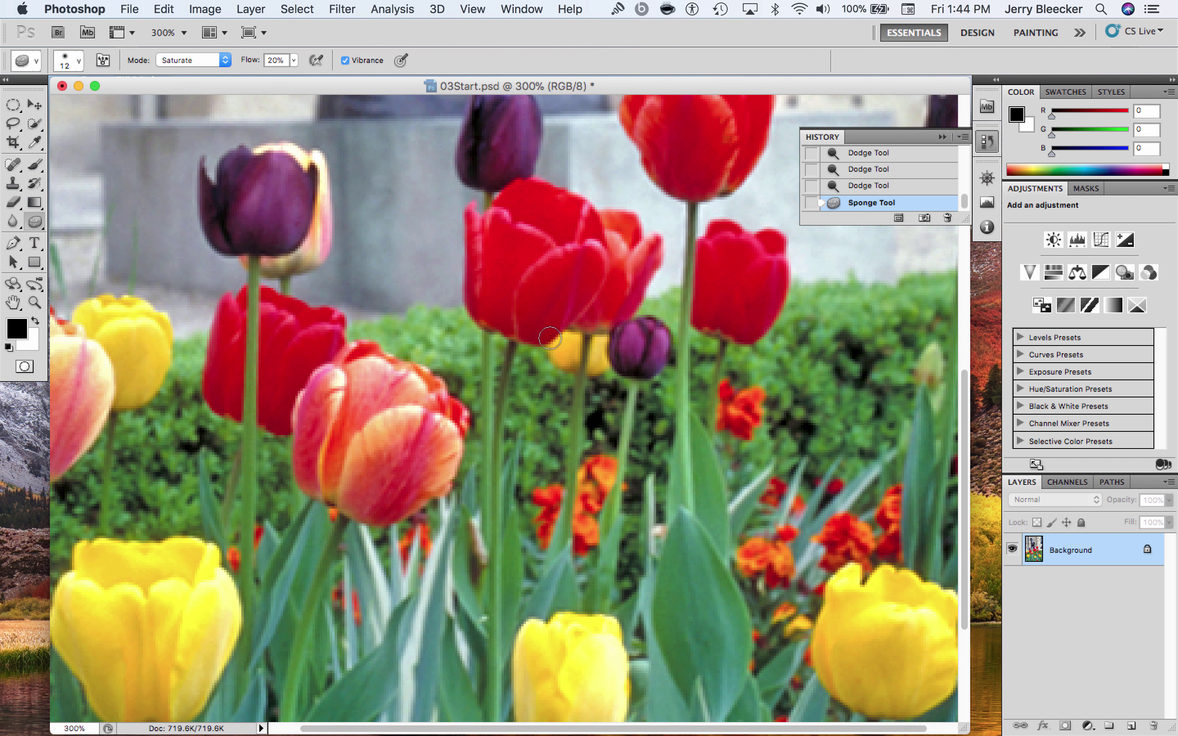
pyautogui.scroll(-2, 549, 337)
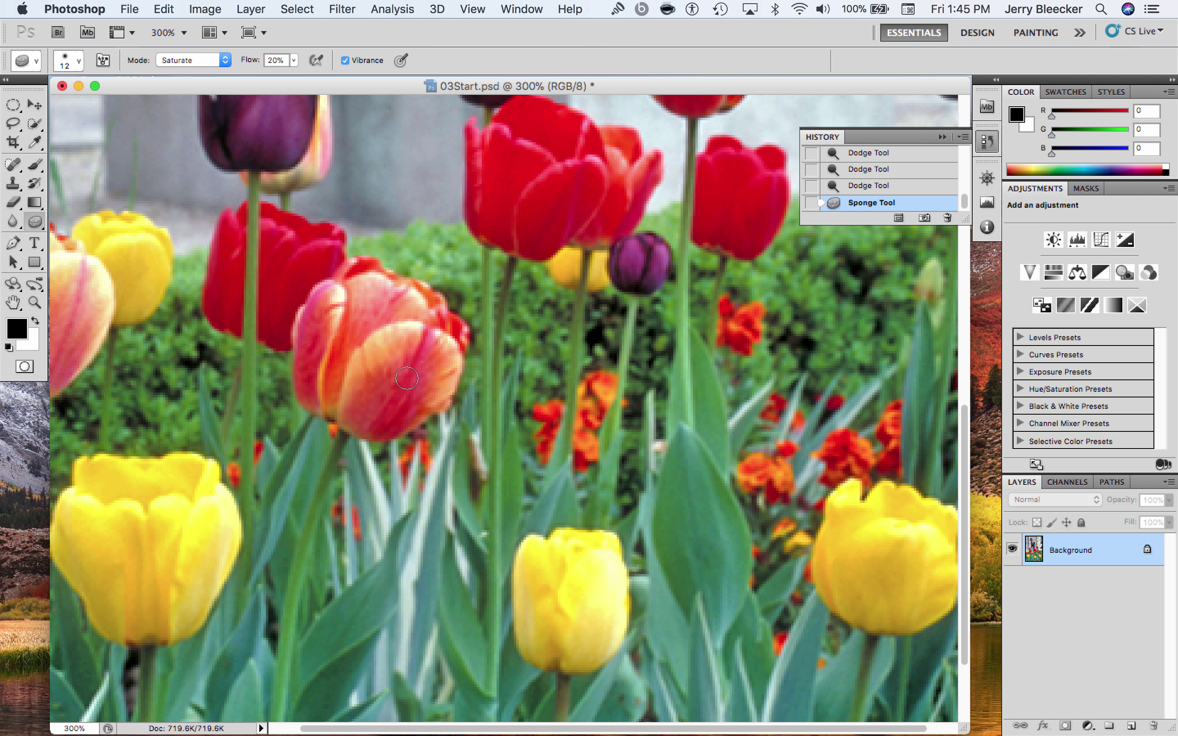
pyautogui.moveTo(407, 379)
pyautogui.mouseDown()
pyautogui.moveTo(395, 336)
pyautogui.moveTo(368, 352)
pyautogui.mouseUp()
pyautogui.moveTo(377, 426); pyautogui.dragTo(356, 395)
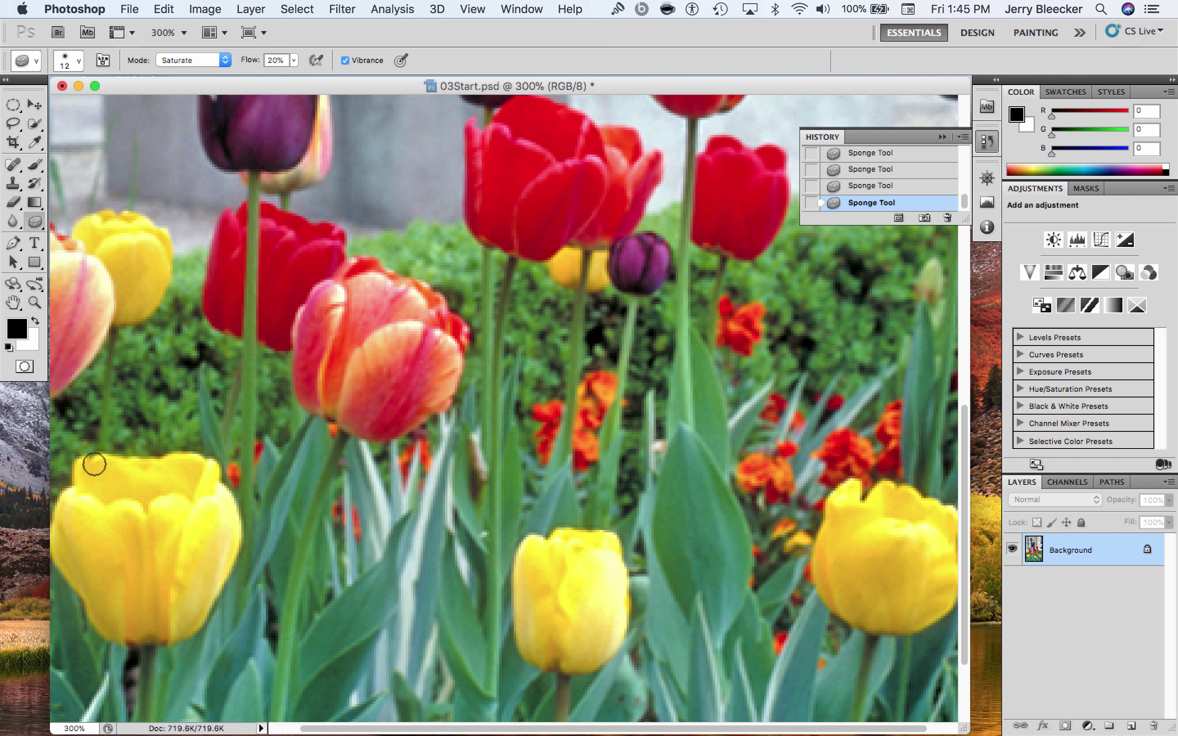
pyautogui.scroll(5, 351, 436)
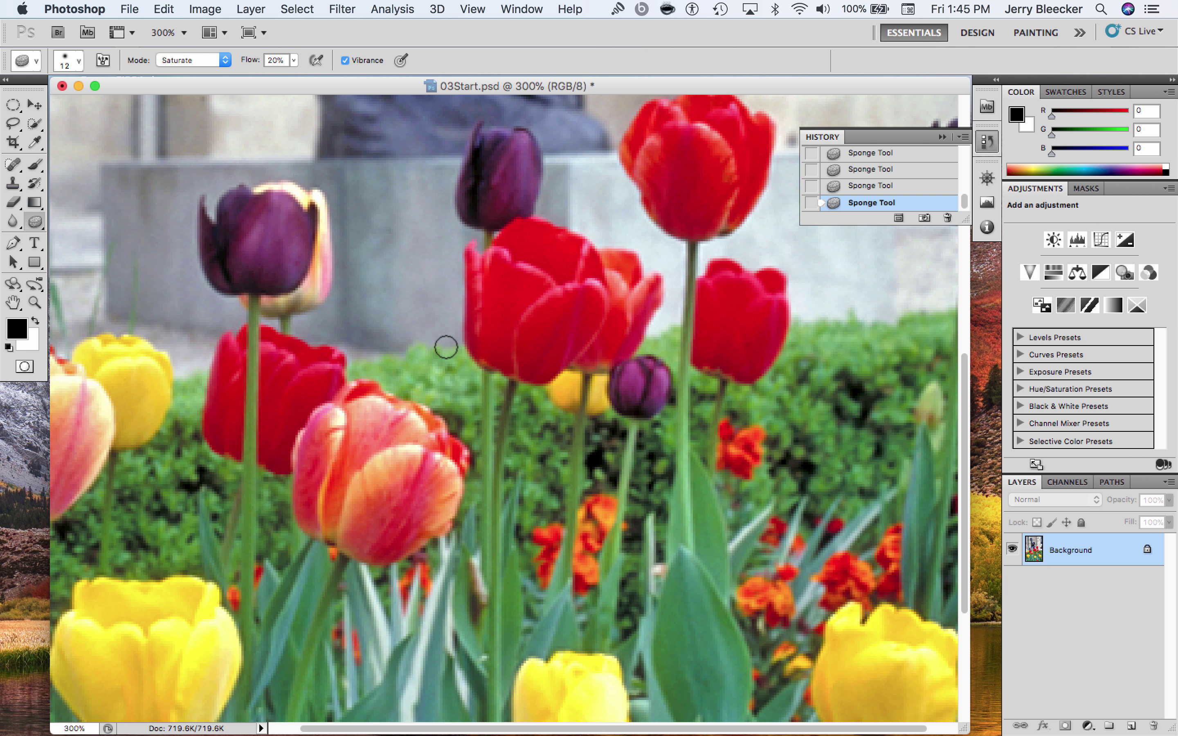
pyautogui.moveTo(254, 210)
pyautogui.mouseDown()
pyautogui.moveTo(267, 256)
pyautogui.moveTo(271, 212)
pyautogui.moveTo(276, 274)
pyautogui.moveTo(294, 235)
pyautogui.moveTo(202, 267)
pyautogui.moveTo(227, 228)
pyautogui.moveTo(220, 221)
pyautogui.moveTo(211, 266)
pyautogui.moveTo(202, 220)
pyautogui.mouseUp()
# - Reduce the Sponge tool's brush size to 9 px for finer strokes
pyautogui.click(79, 62)
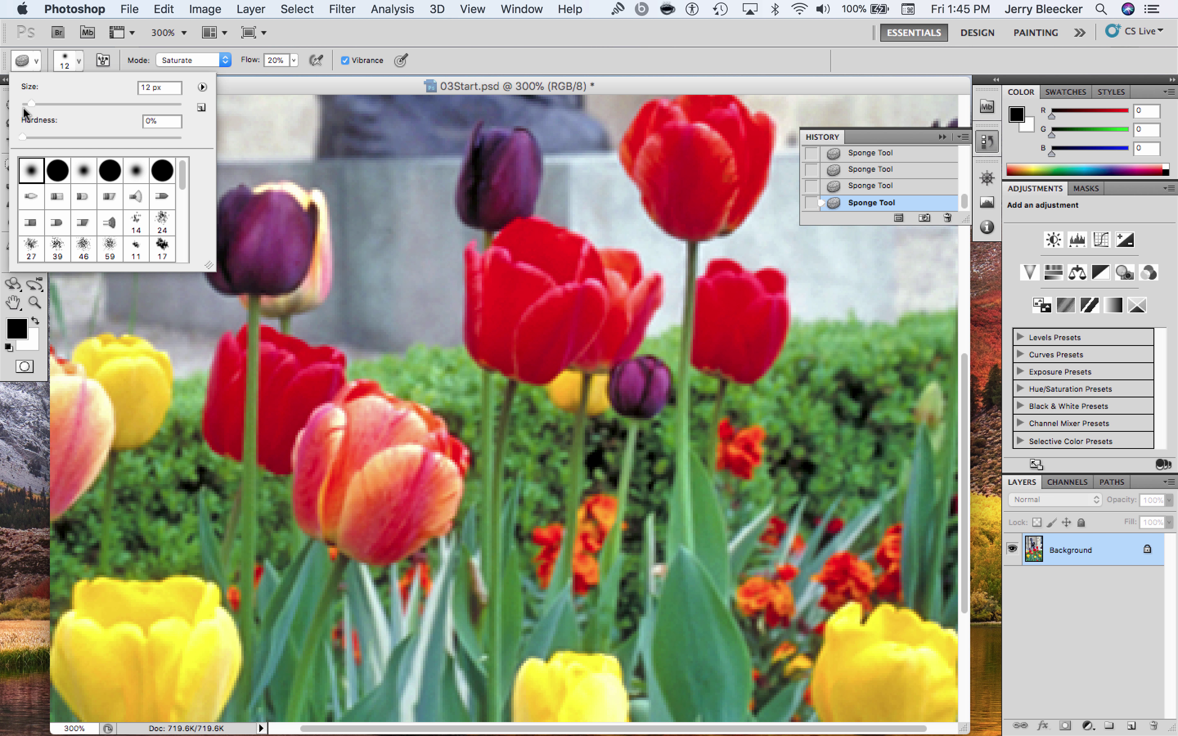
pyautogui.moveTo(24, 107); pyautogui.dragTo(29, 104)
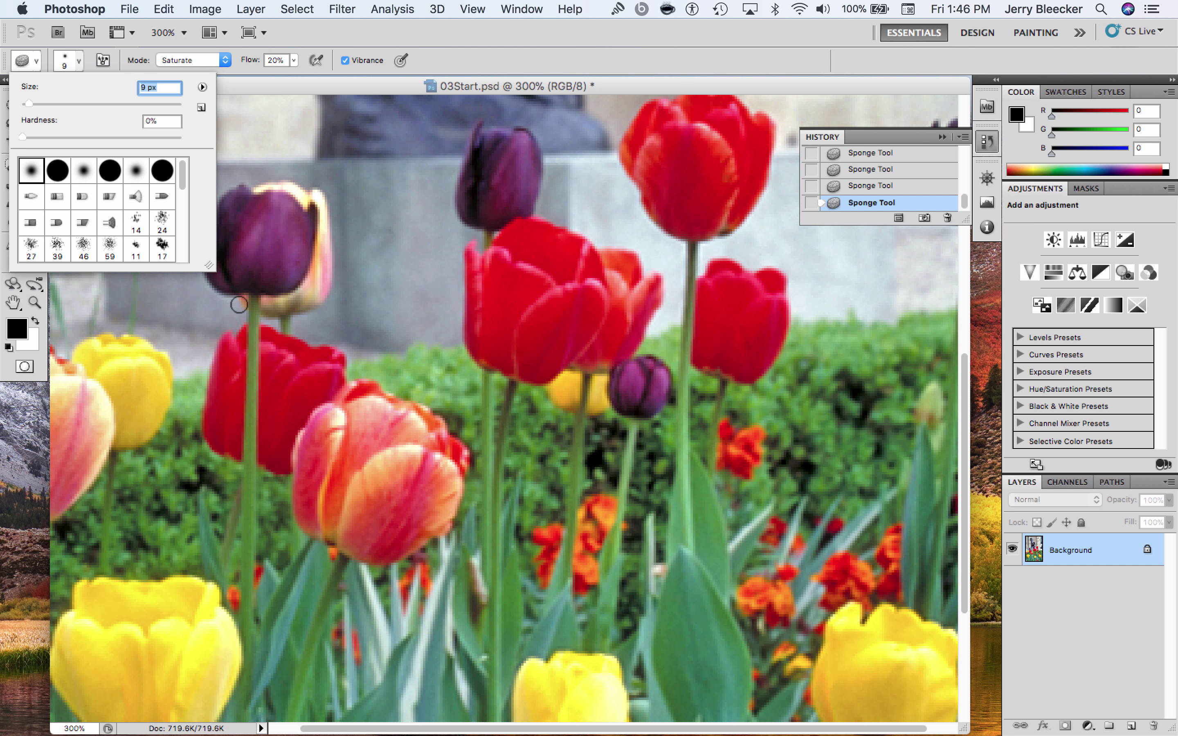
pyautogui.click(249, 571)
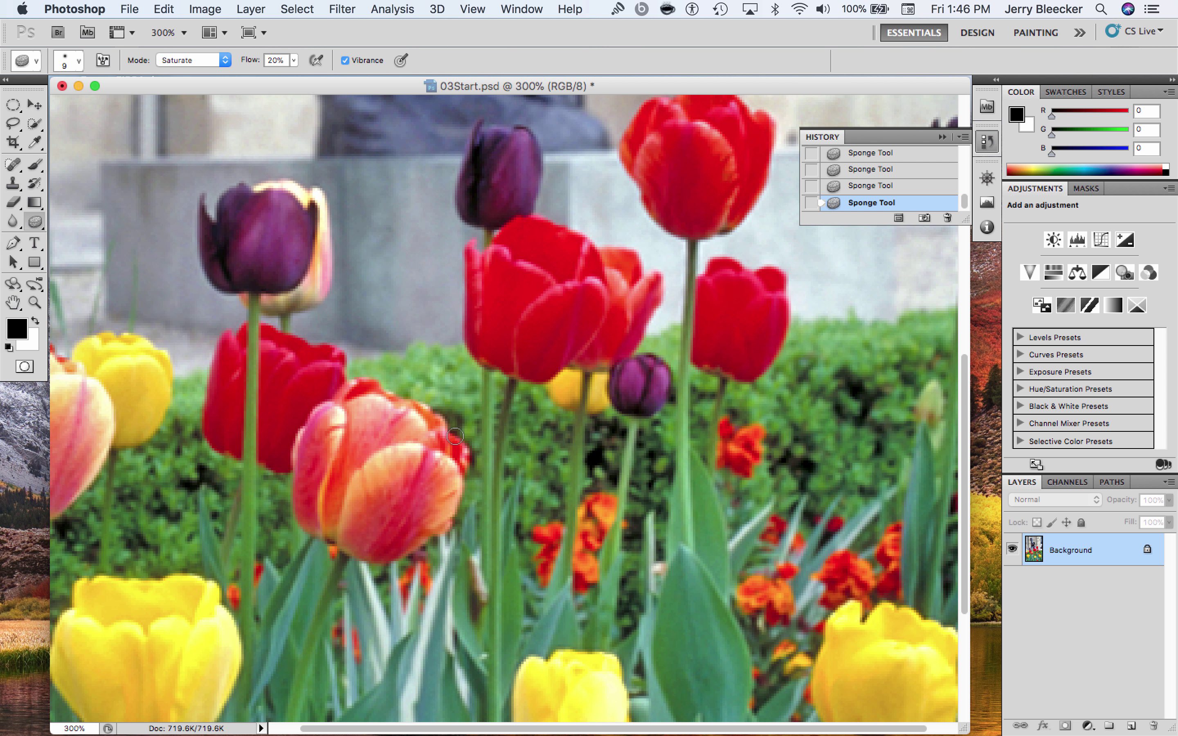
# - Examine the saturated tulips in the lower part of the photo up close, then the whole photo at 100%
pyautogui.scroll(-1, 456, 437)
pyautogui.scroll(-8, 456, 437)
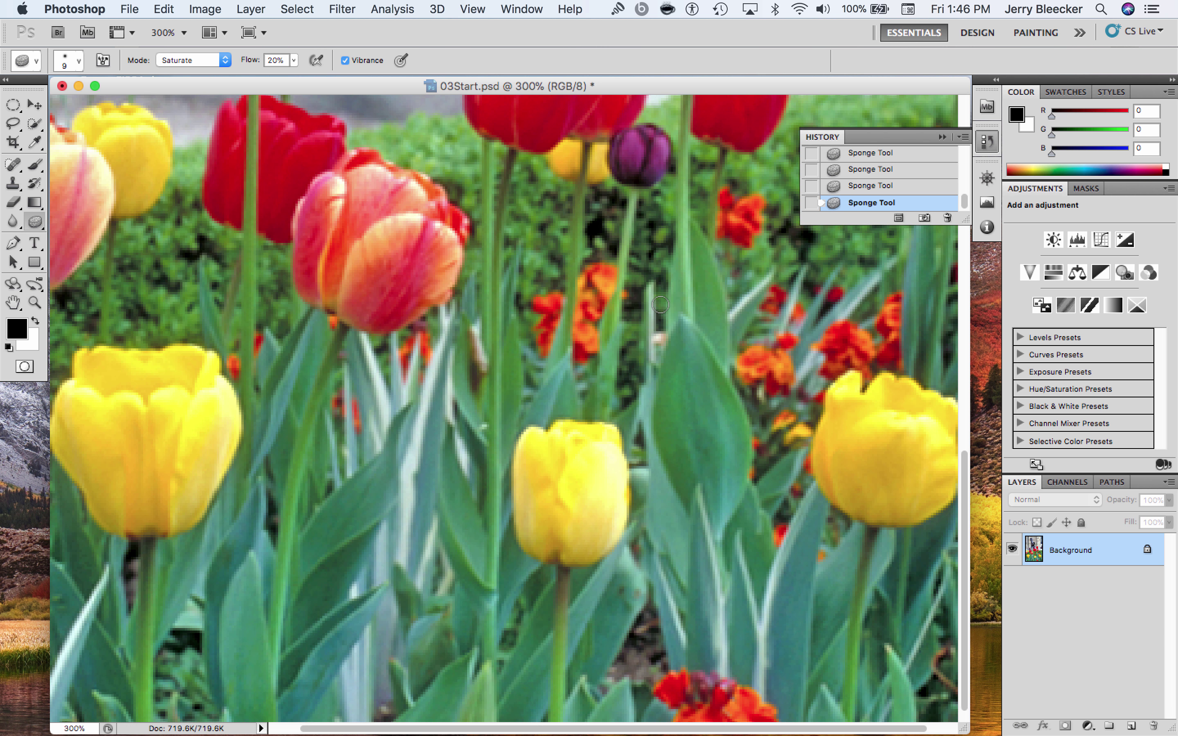
pyautogui.scroll(-2, 660, 305)
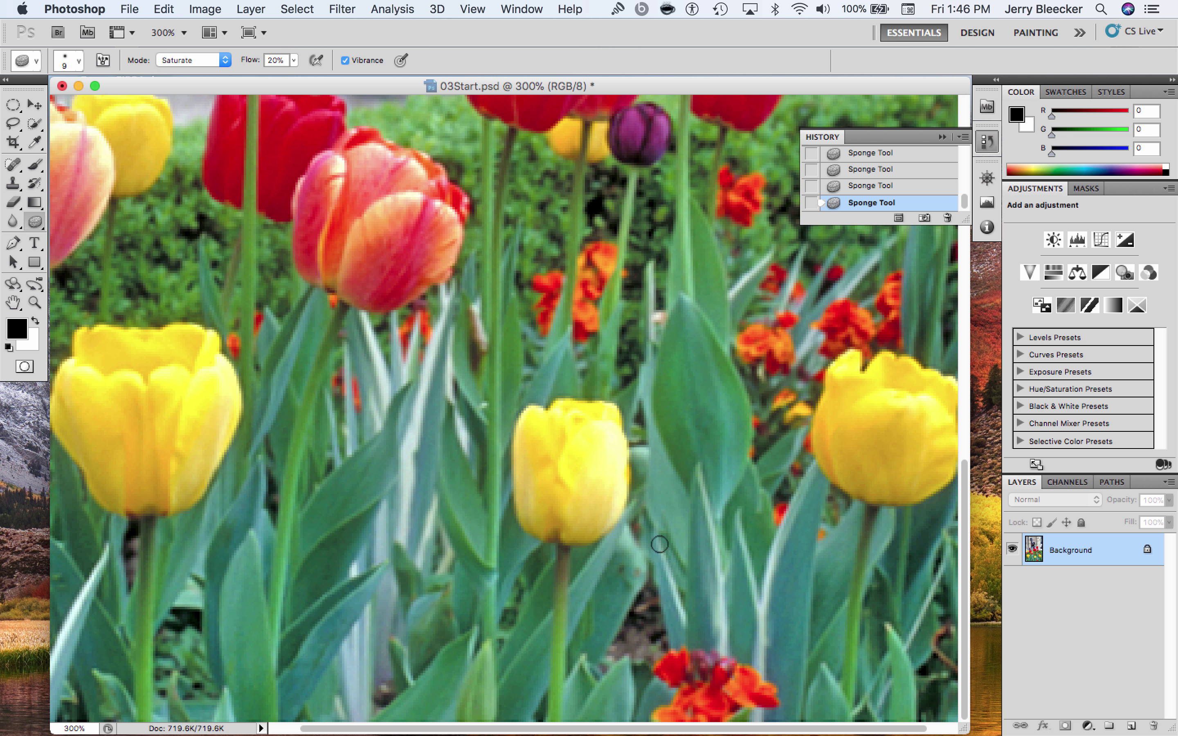
pyautogui.press('super+minus')
pyautogui.press('super+minus')
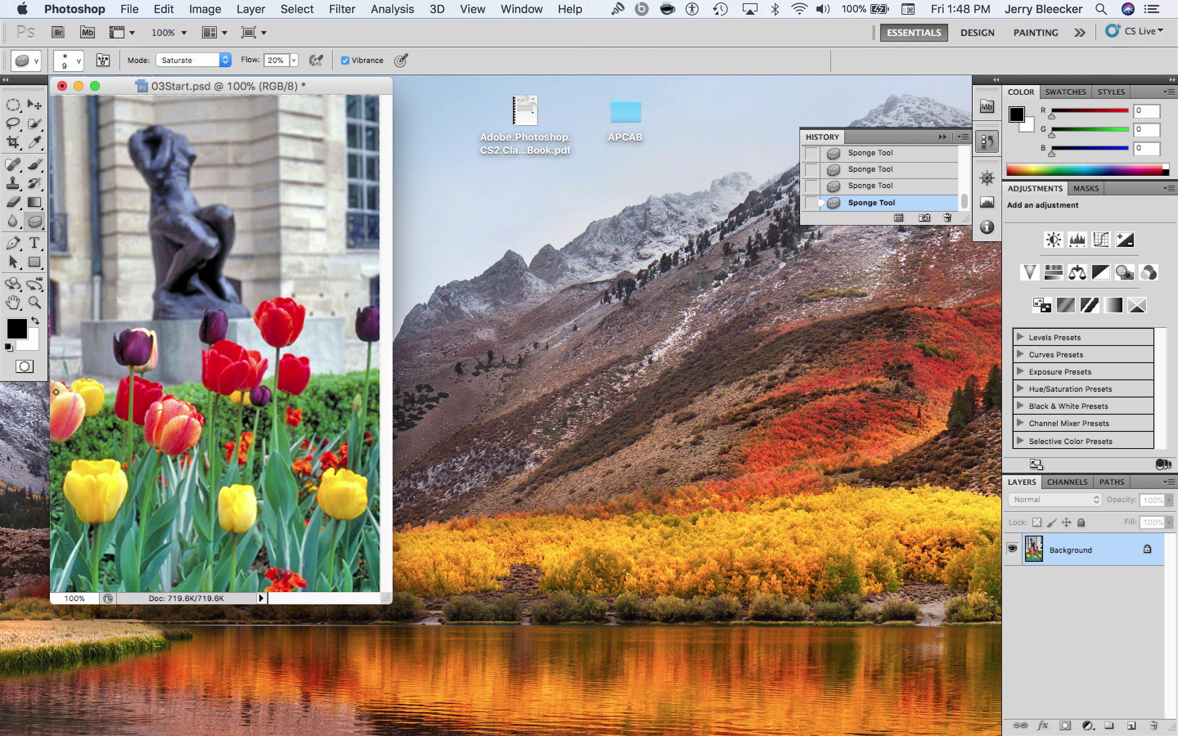
pyautogui.click(48, 386)
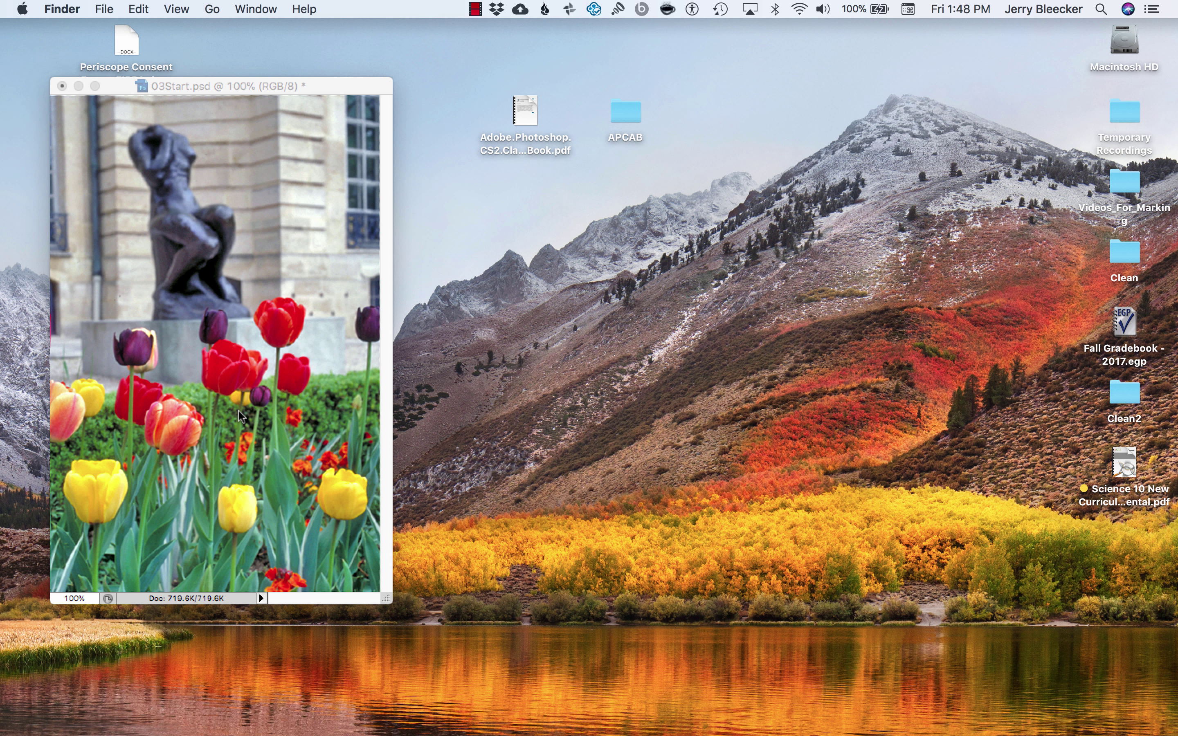
pyautogui.click(311, 398)
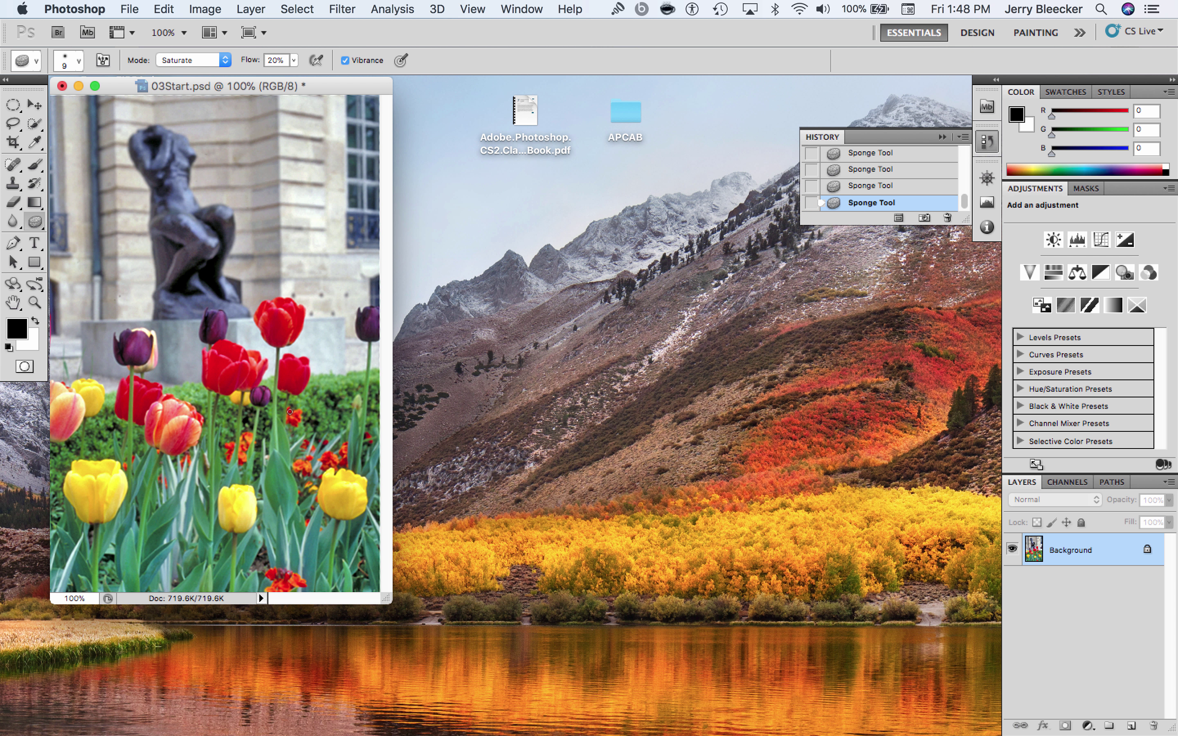